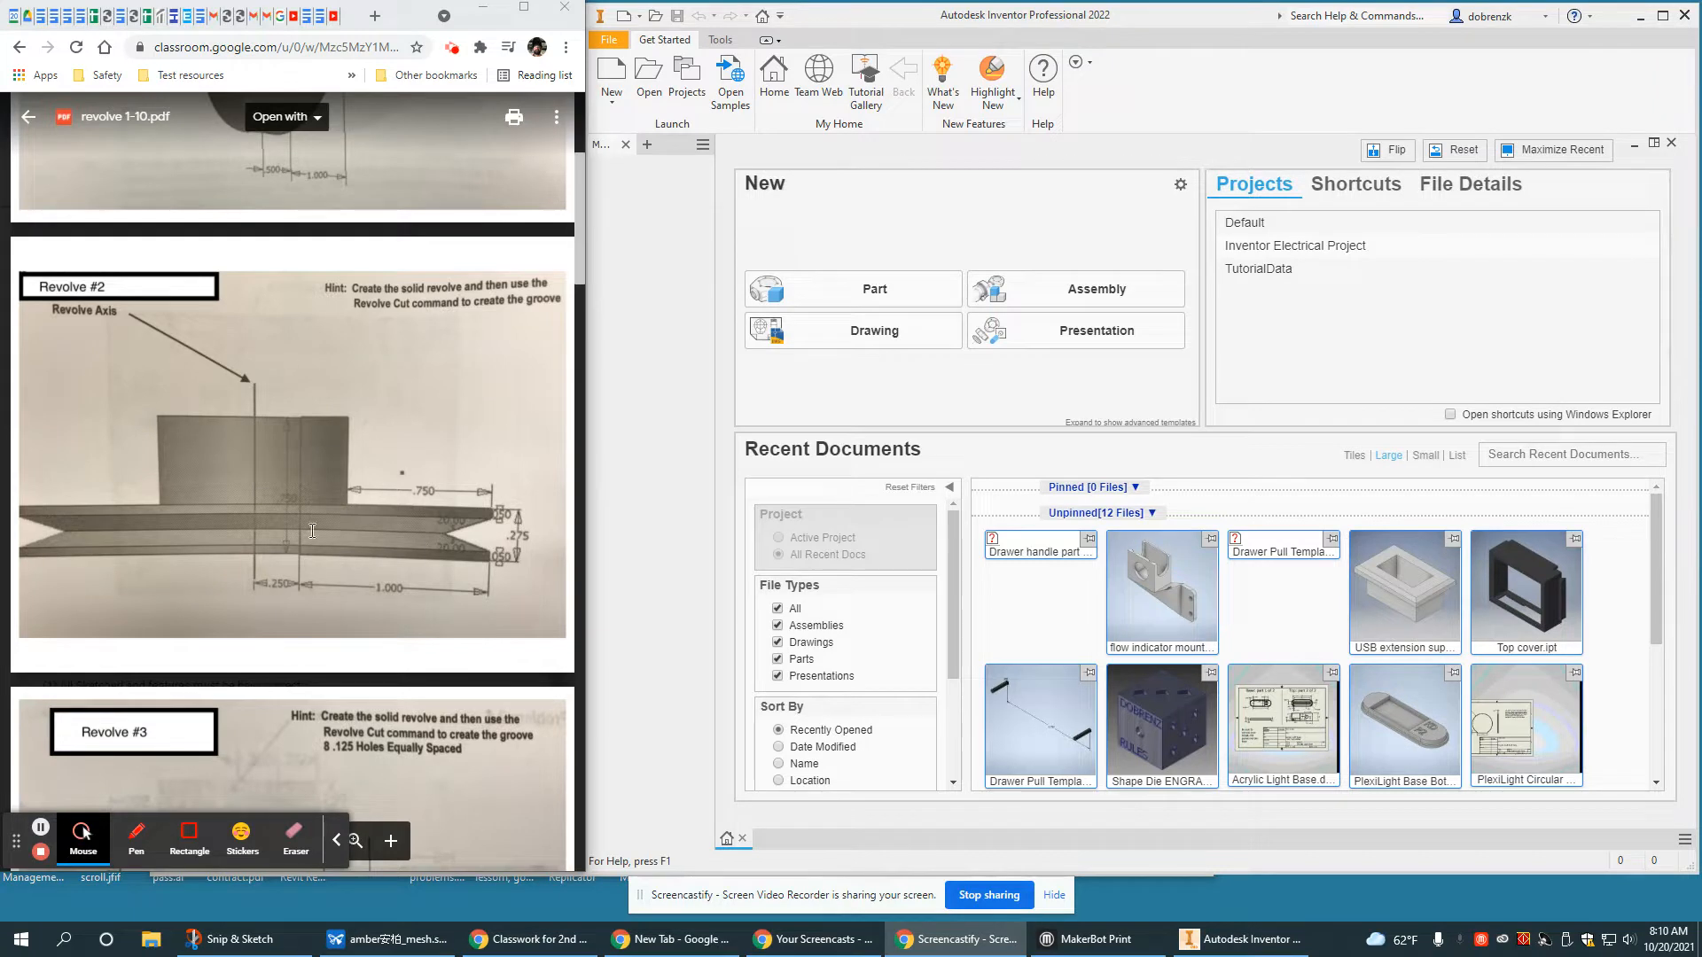
# Create a new part and start a 2D sketch on the XY plane
pyautogui.scroll(-3, 312, 530)
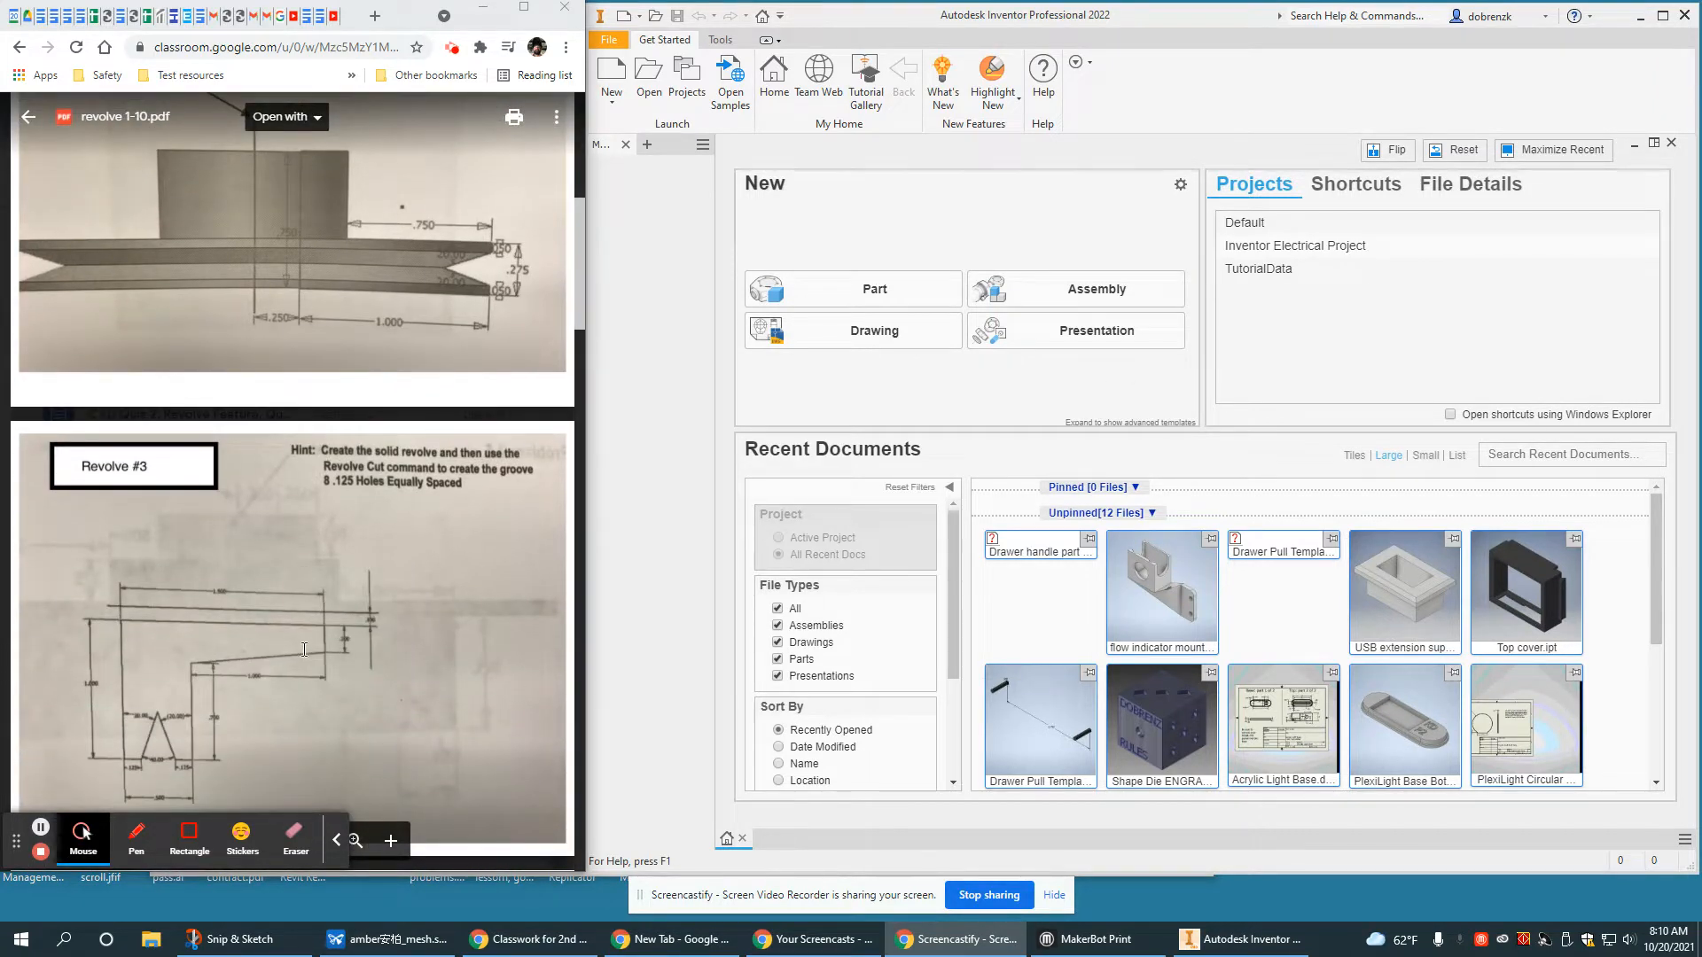
pyautogui.scroll(2, 326, 641)
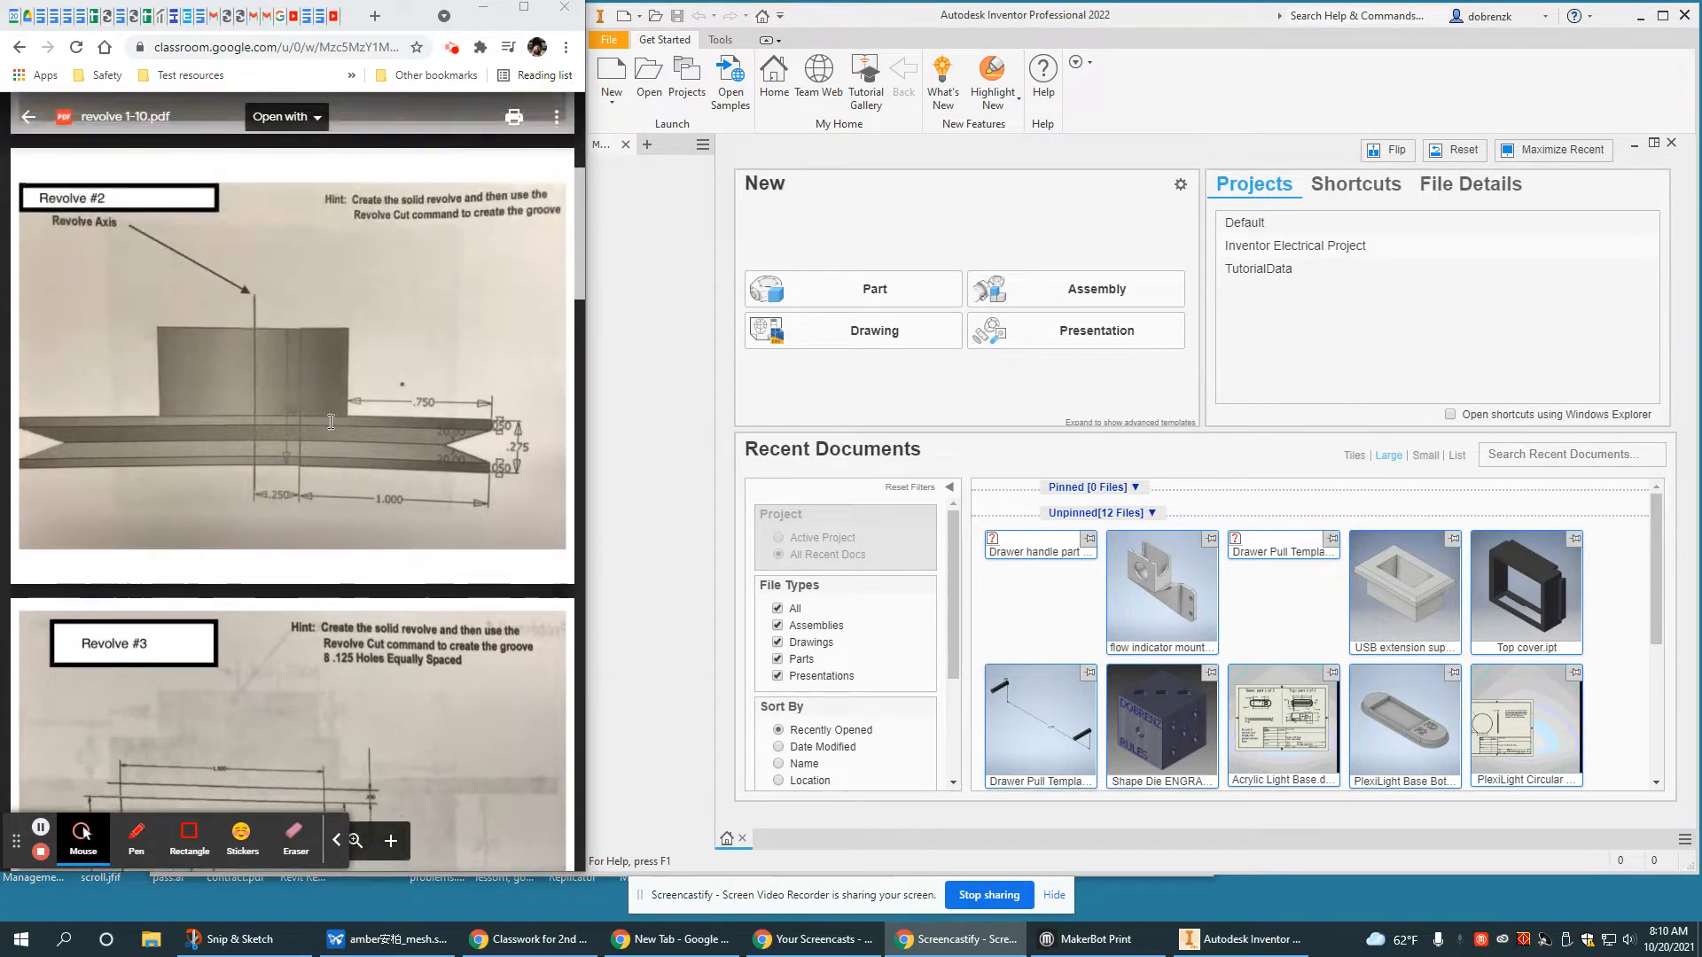
pyautogui.click(915, 305)
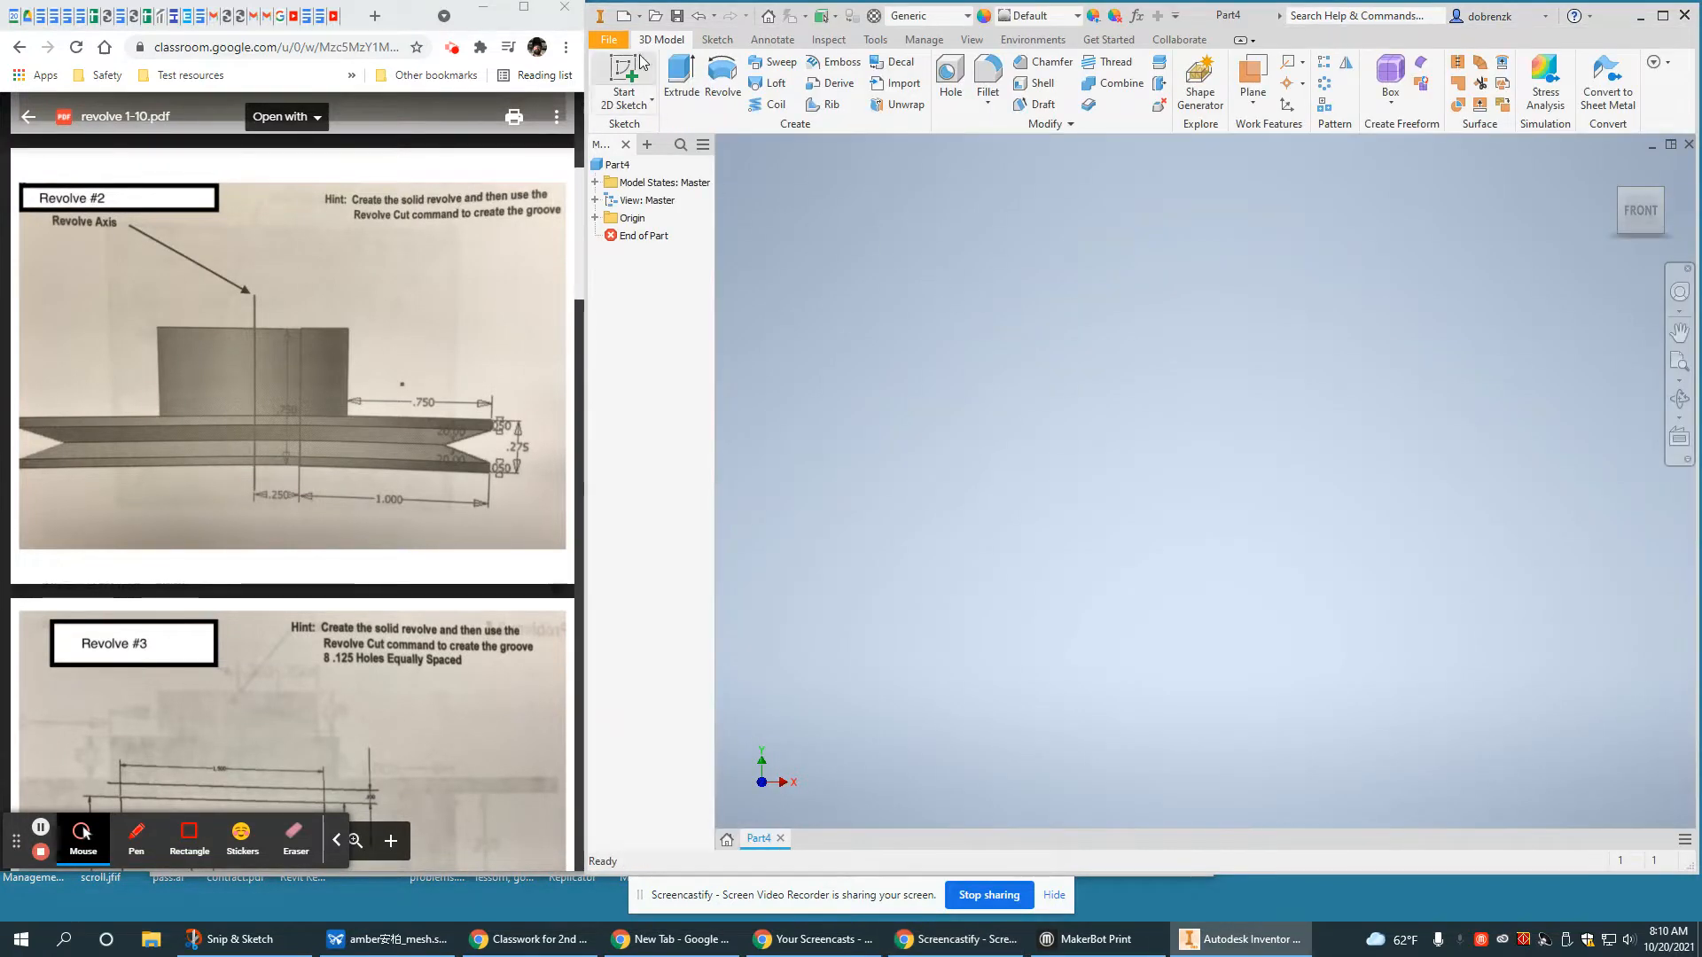
pyautogui.scroll(-2, 380, 489)
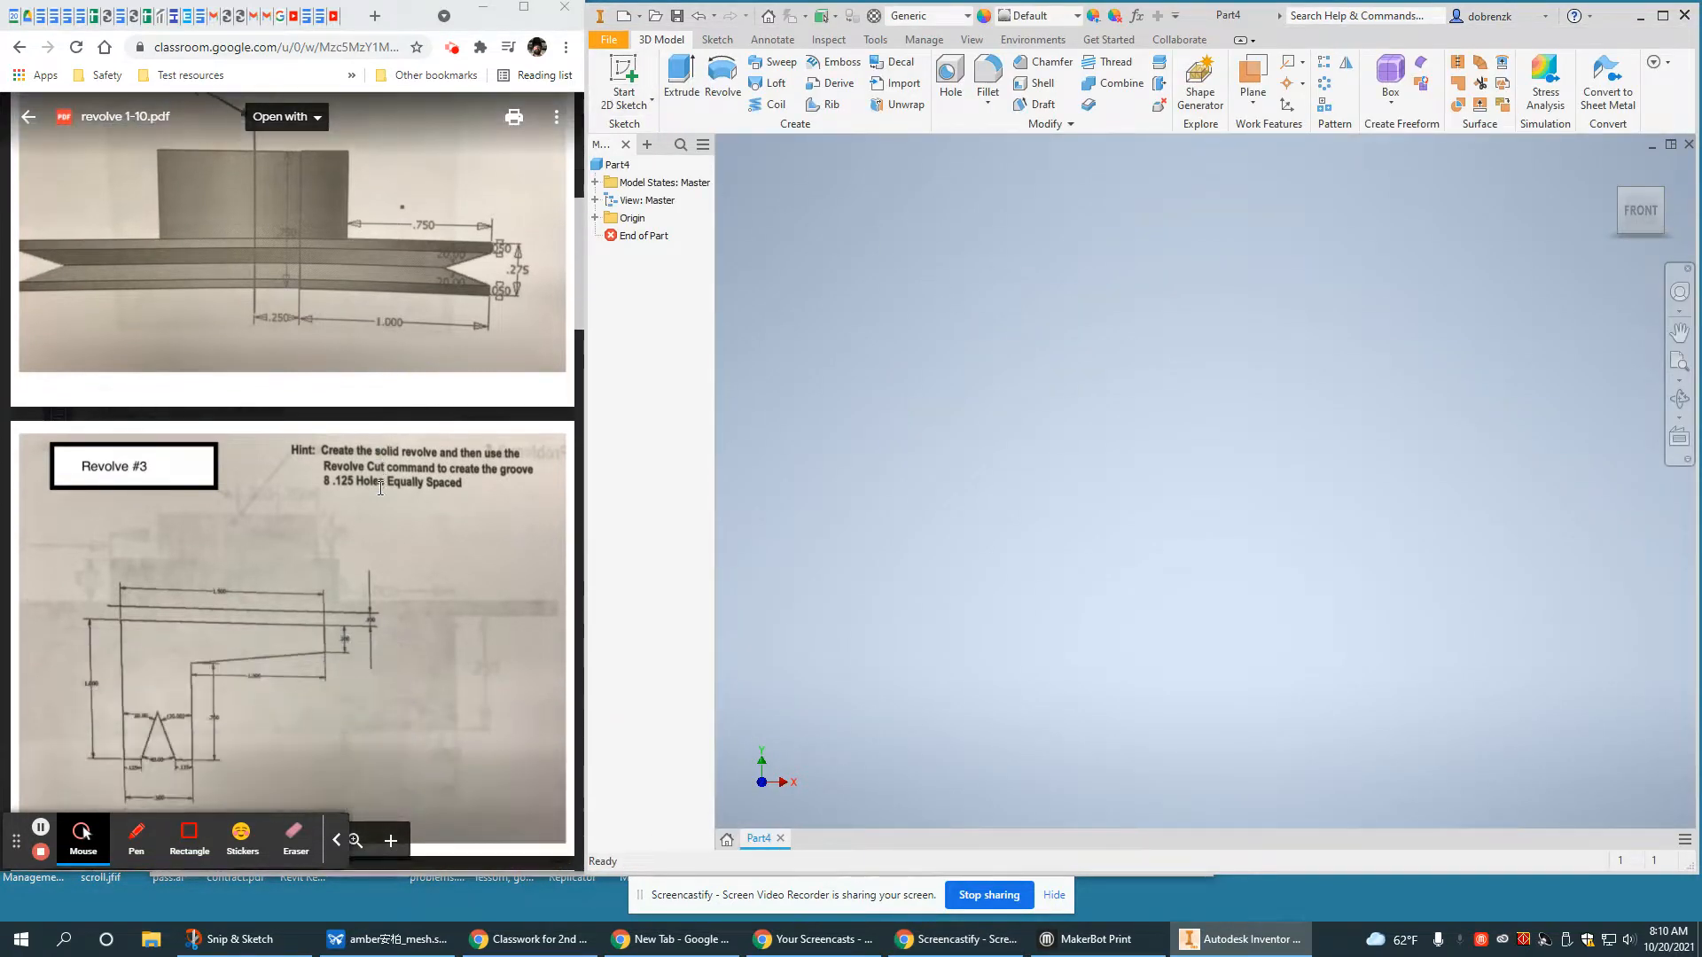
pyautogui.scroll(1, 380, 489)
pyautogui.click(624, 80)
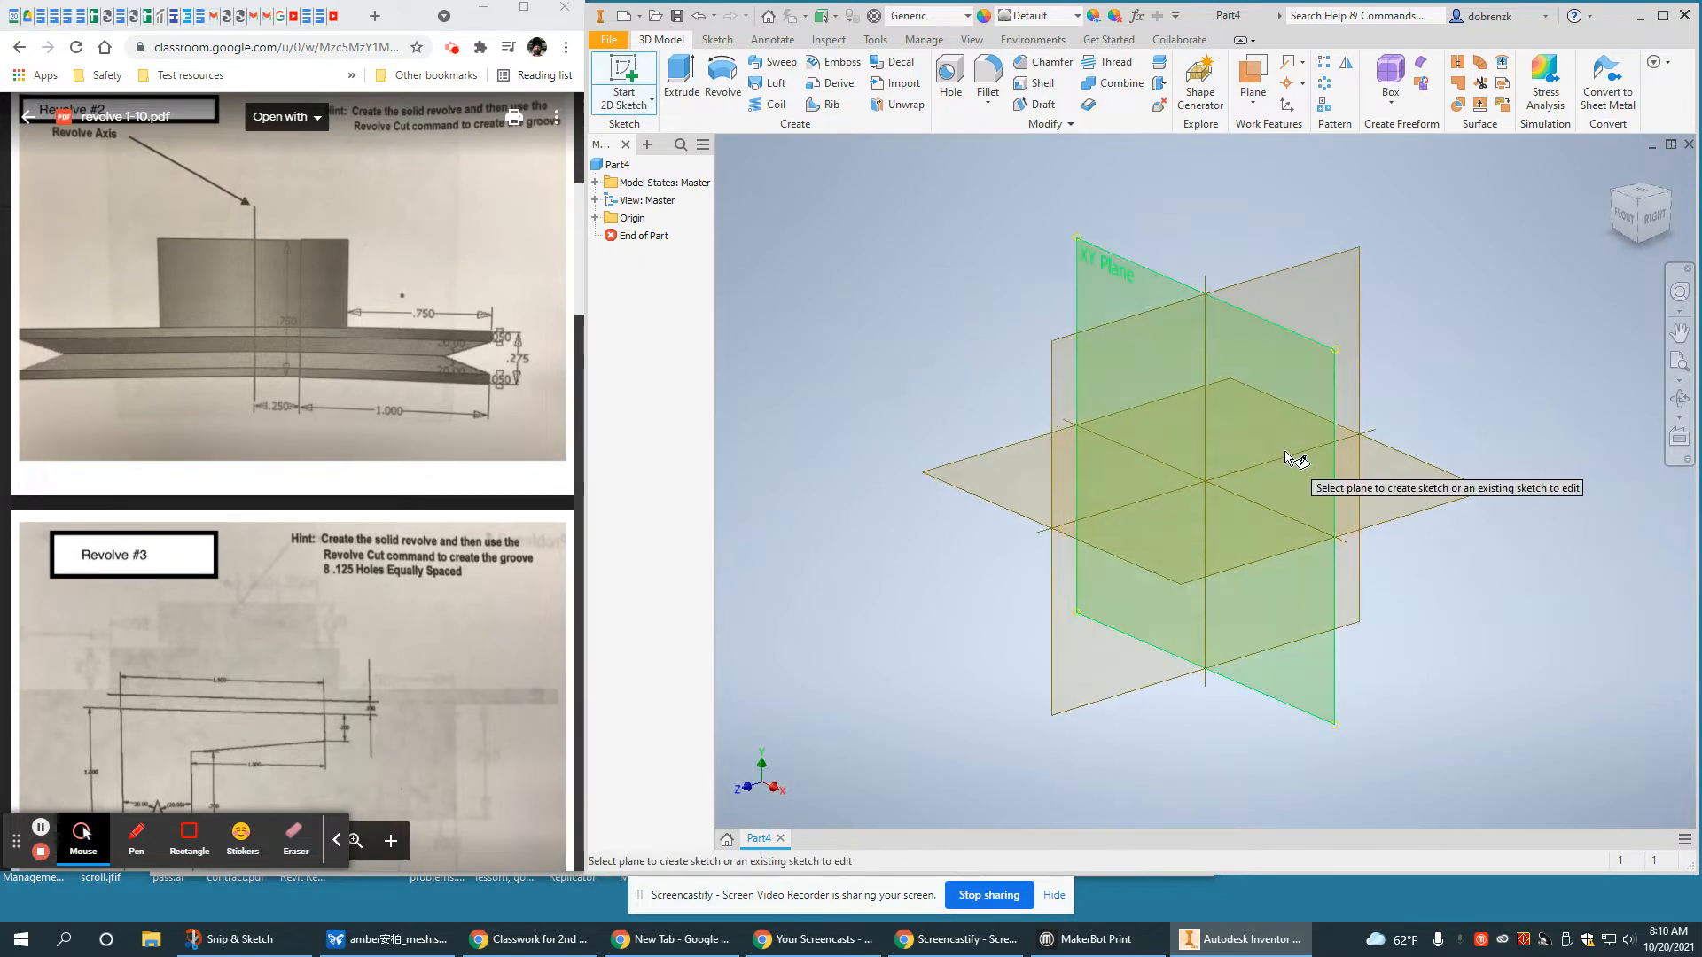
pyautogui.click(1296, 459)
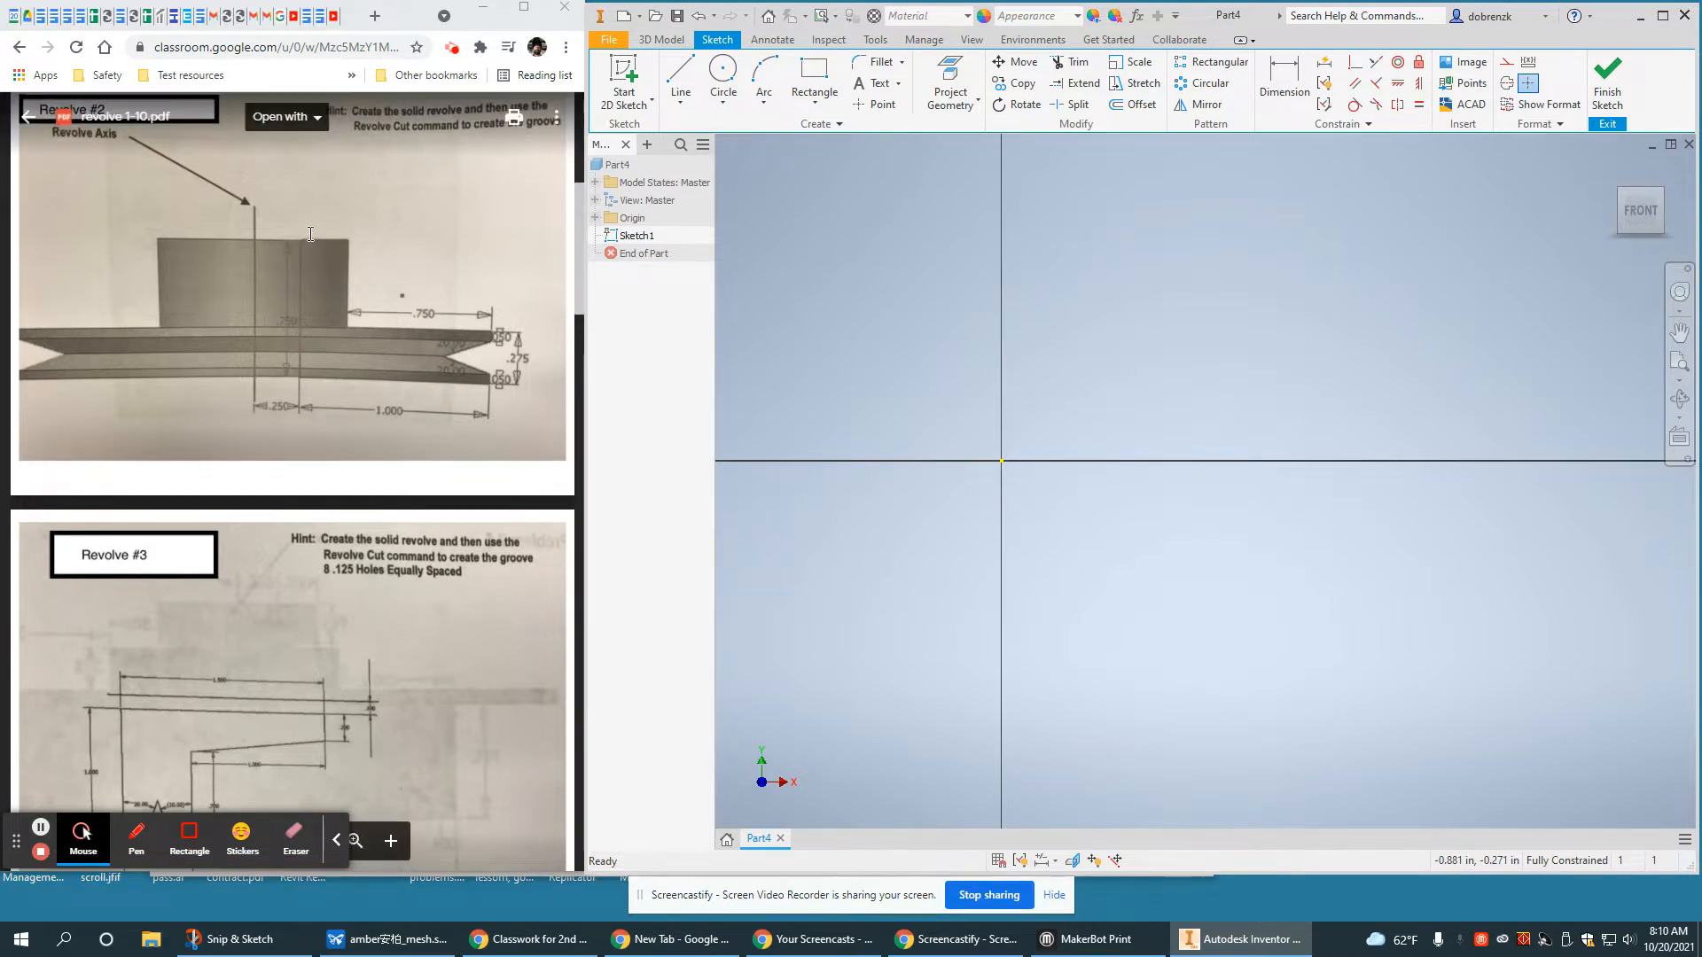
# Examine the Revolve #2 reference drawing for the revolve axis and profile dimensions
pyautogui.click(267, 288)
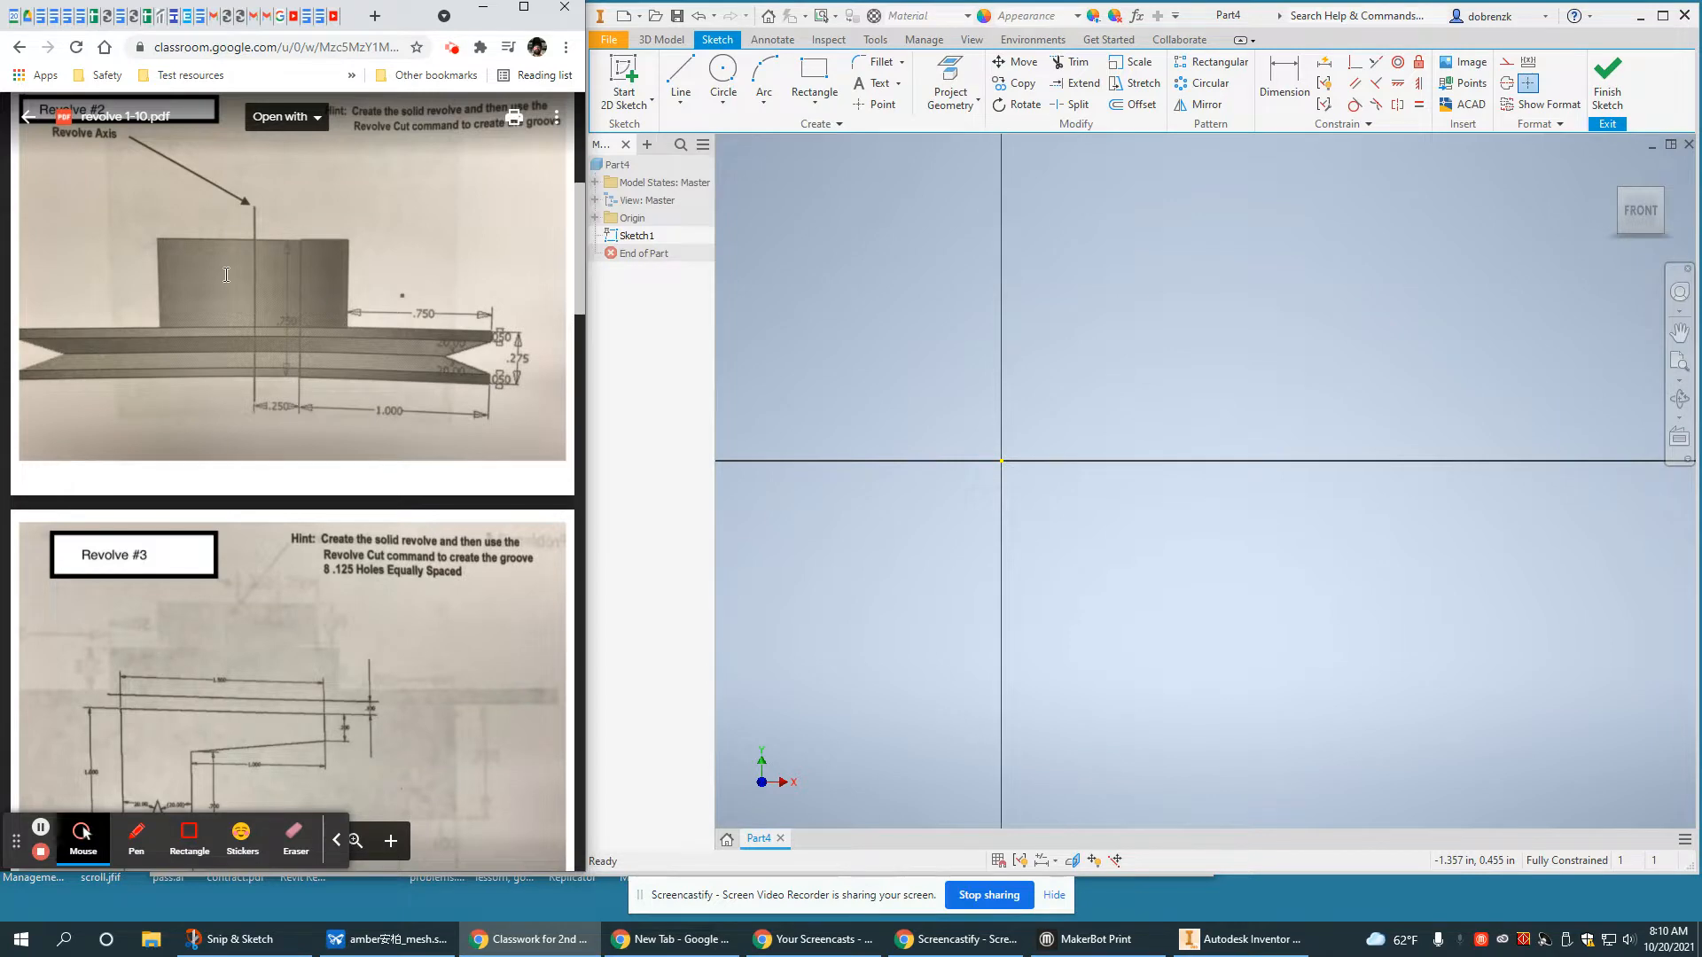
pyautogui.scroll(-7, 352, 655)
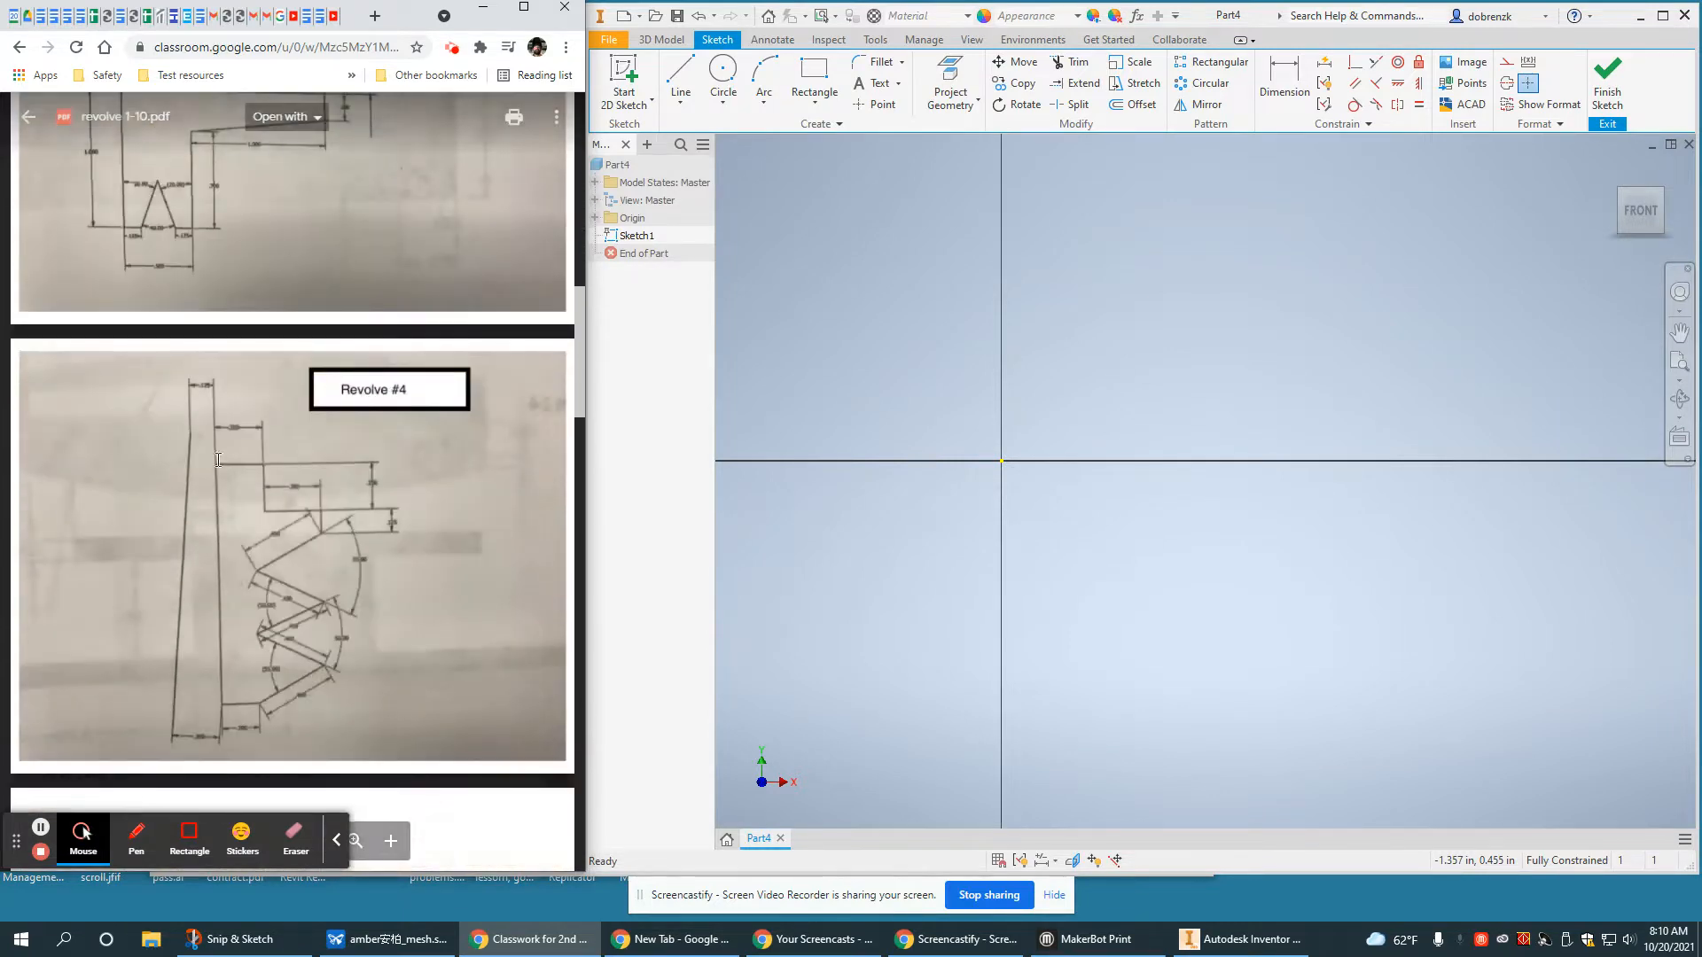
pyautogui.scroll(3, 215, 450)
pyautogui.scroll(5, 215, 449)
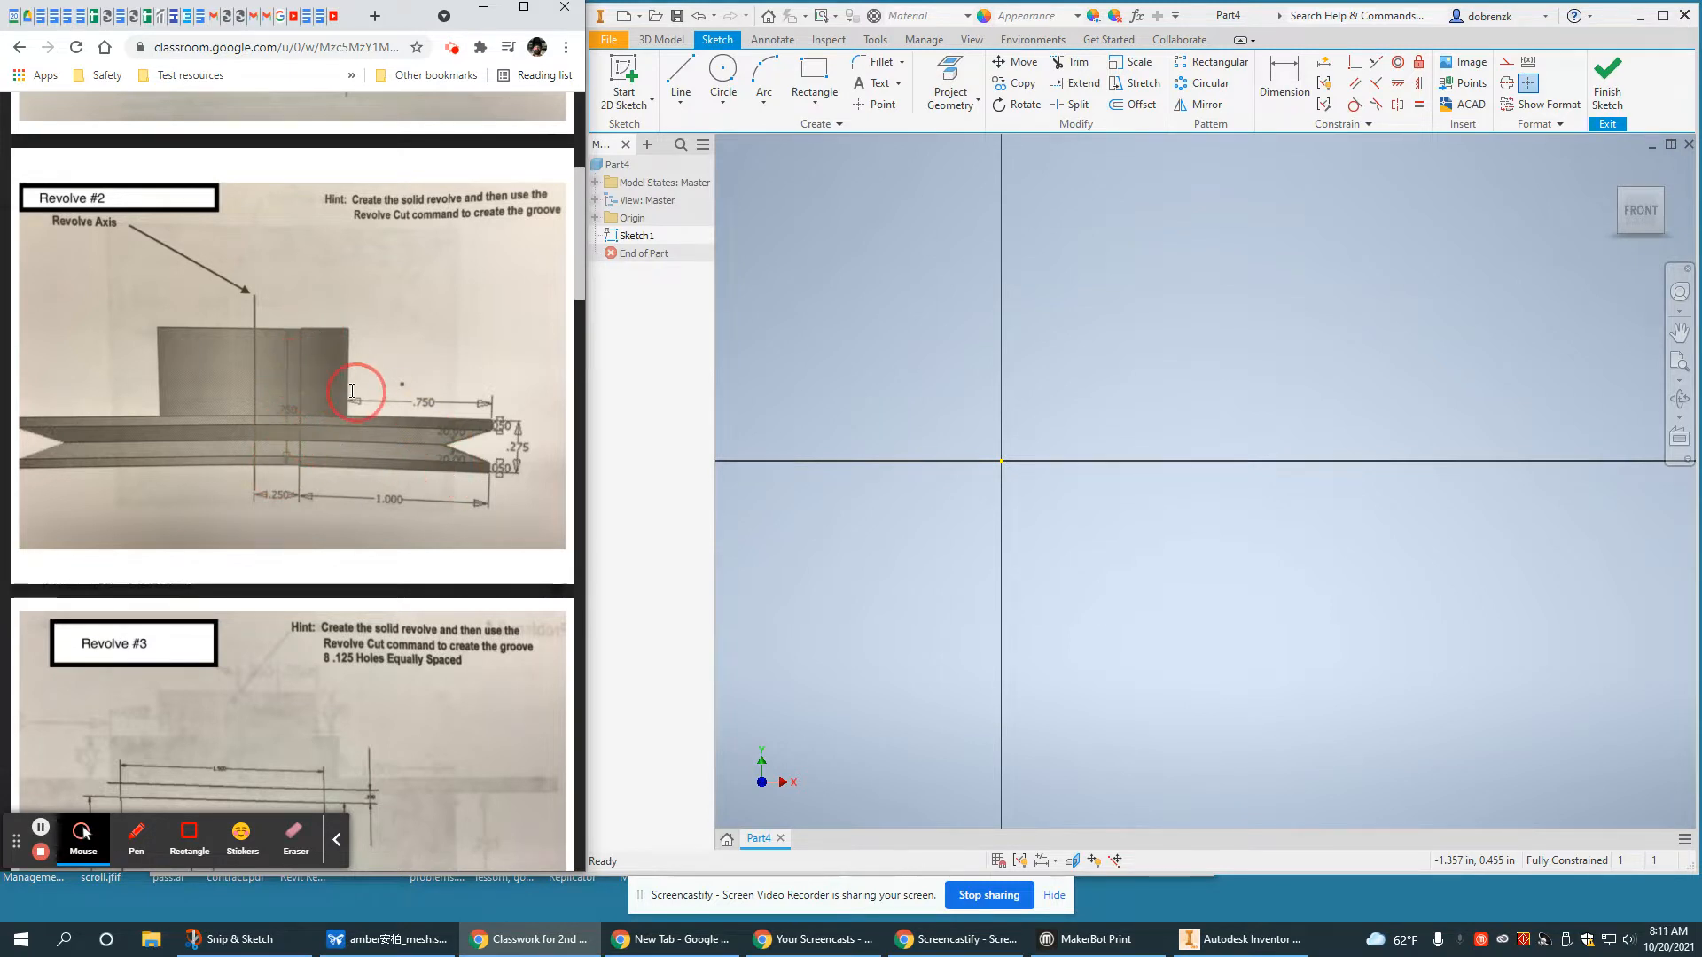
# Exit the empty sketch and reopen it for editing
pyautogui.doubleClick(1113, 383)
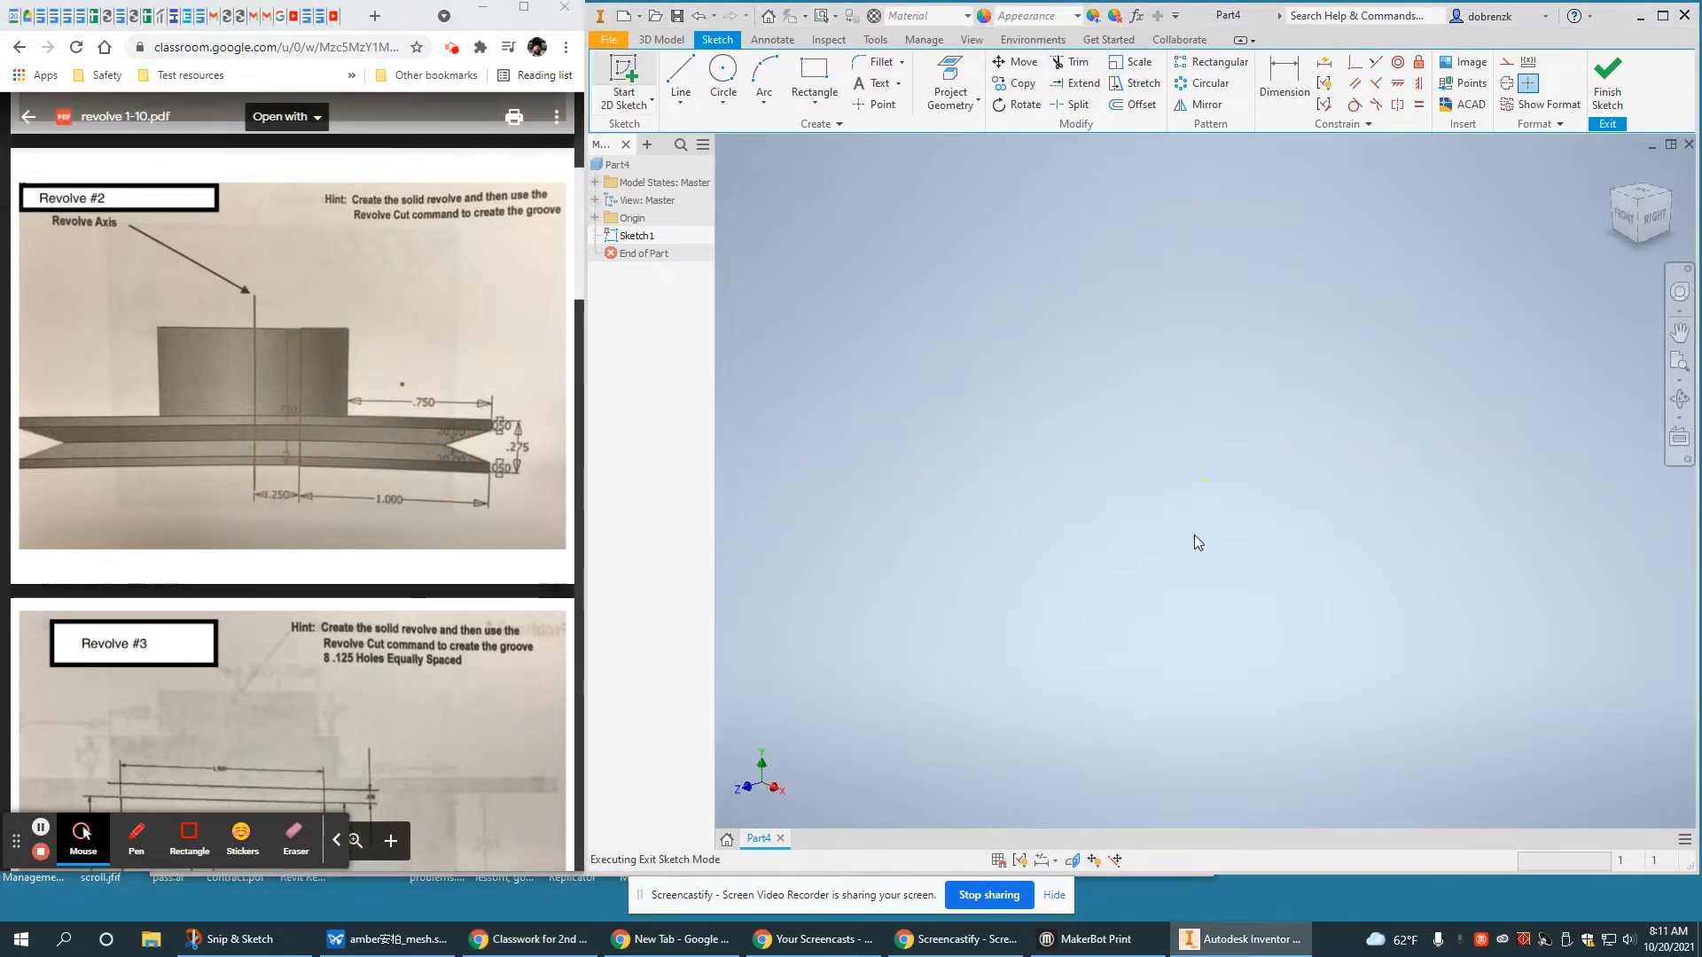
pyautogui.moveTo(1193, 537); pyautogui.dragTo(1095, 511, button='middle')
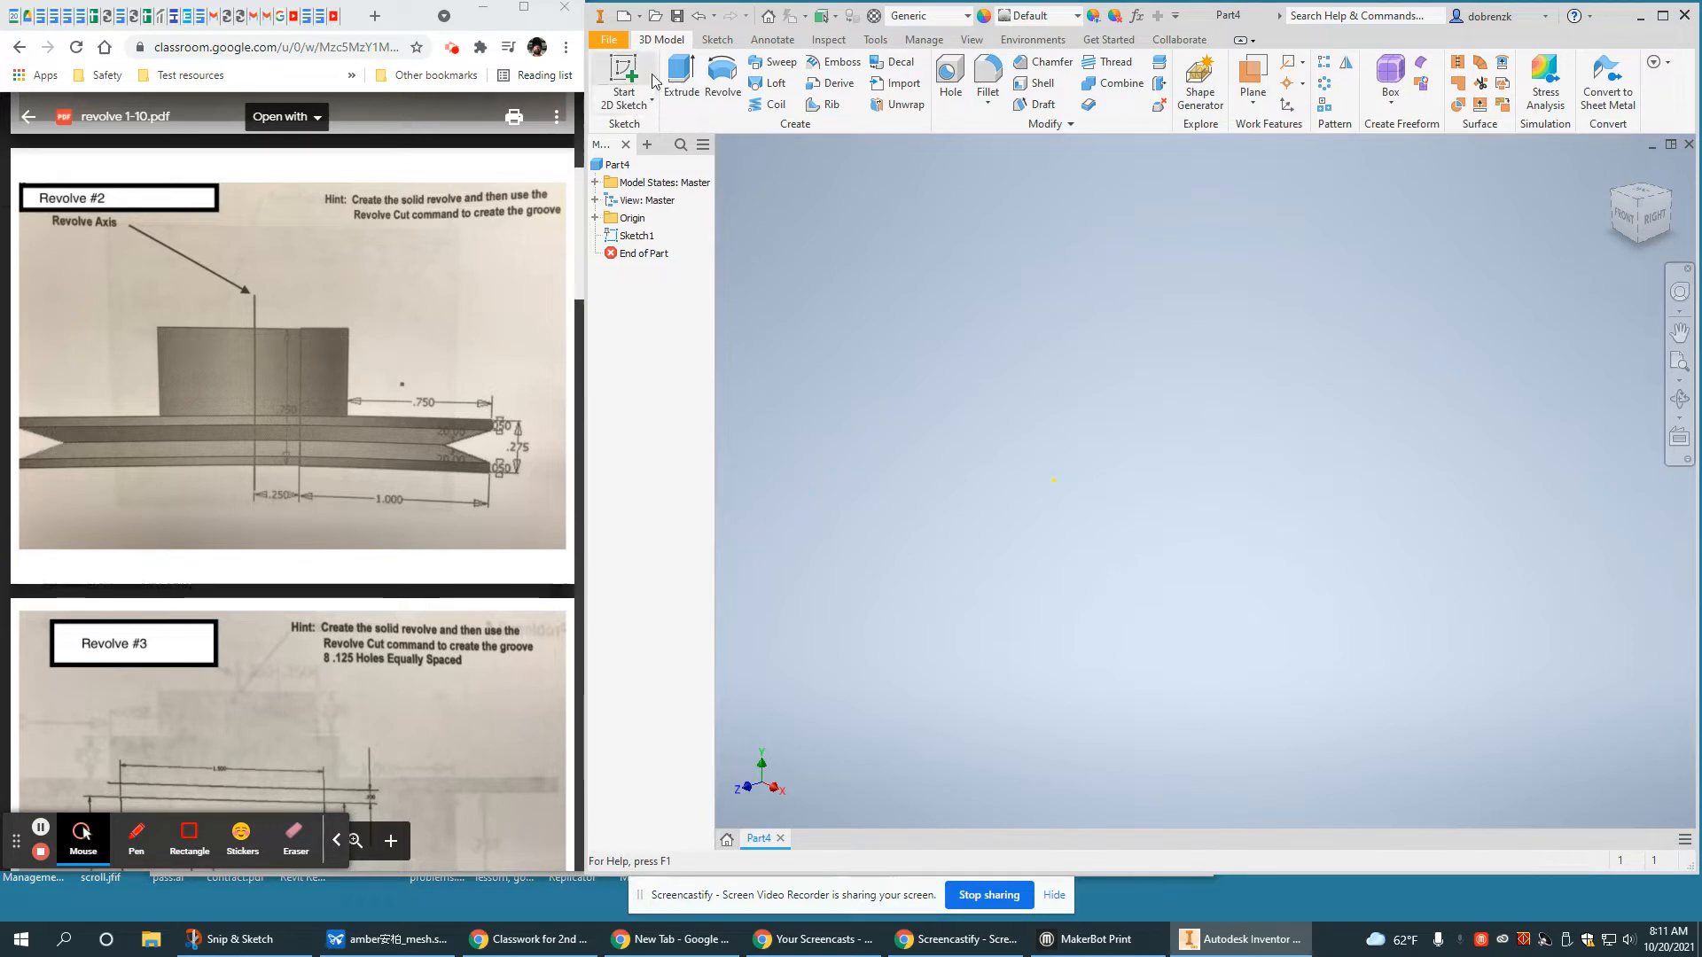
pyautogui.click(638, 235)
pyautogui.rightClick(646, 235)
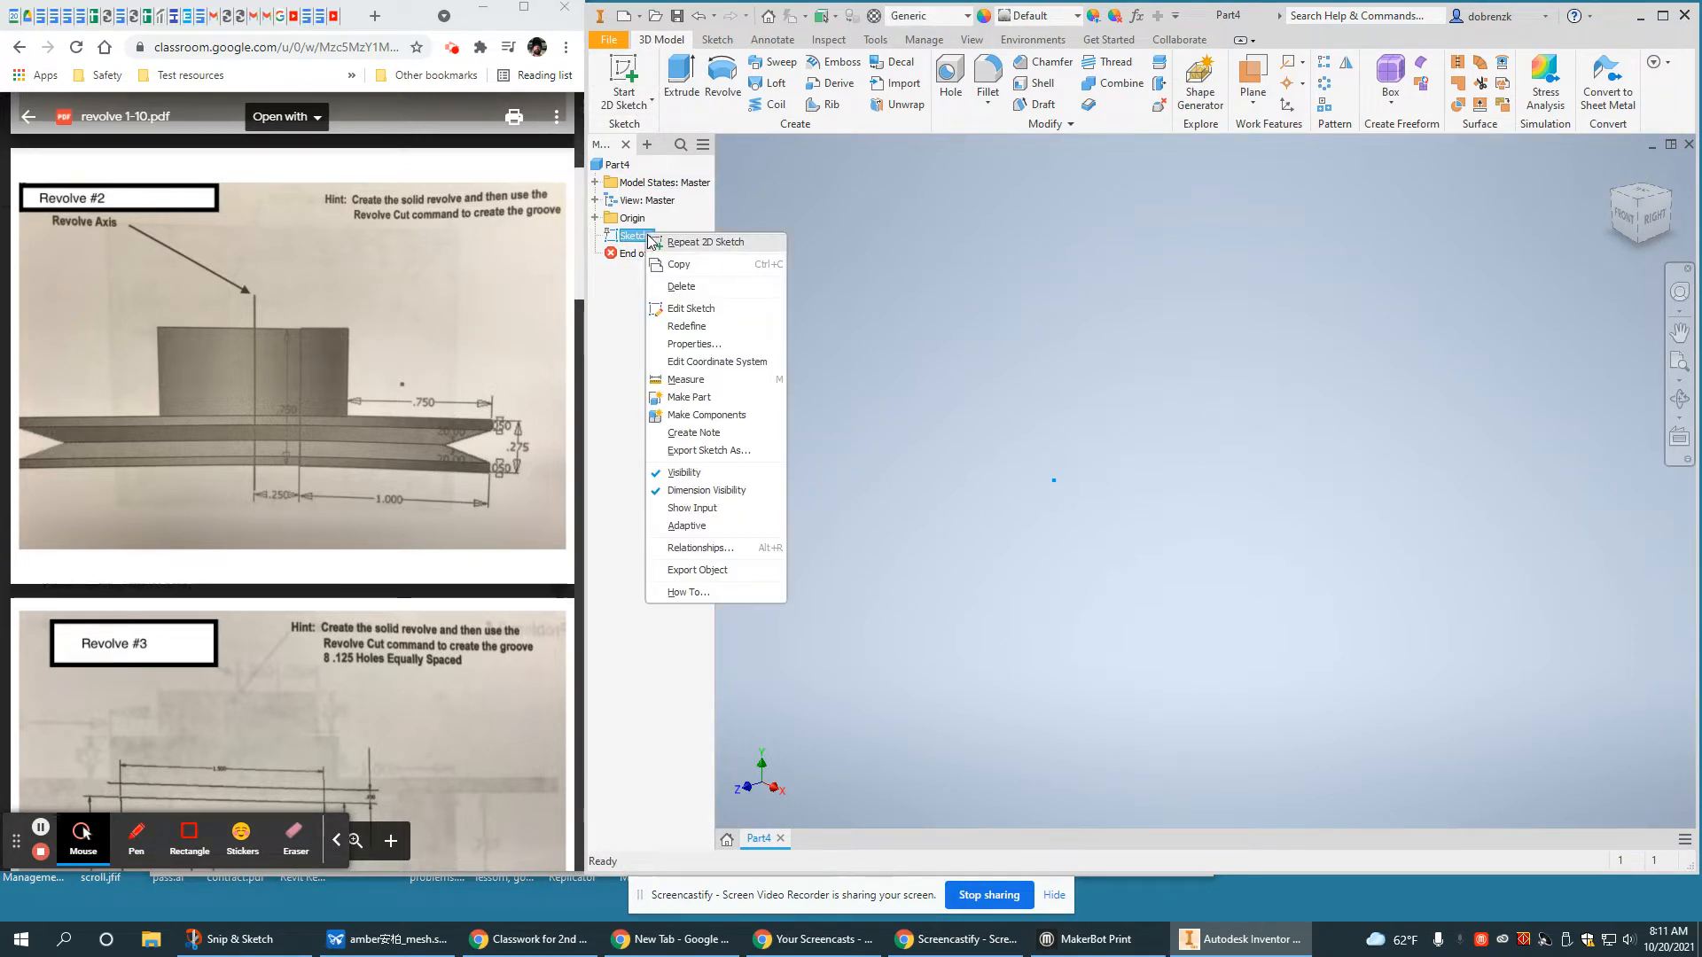
pyautogui.click(714, 321)
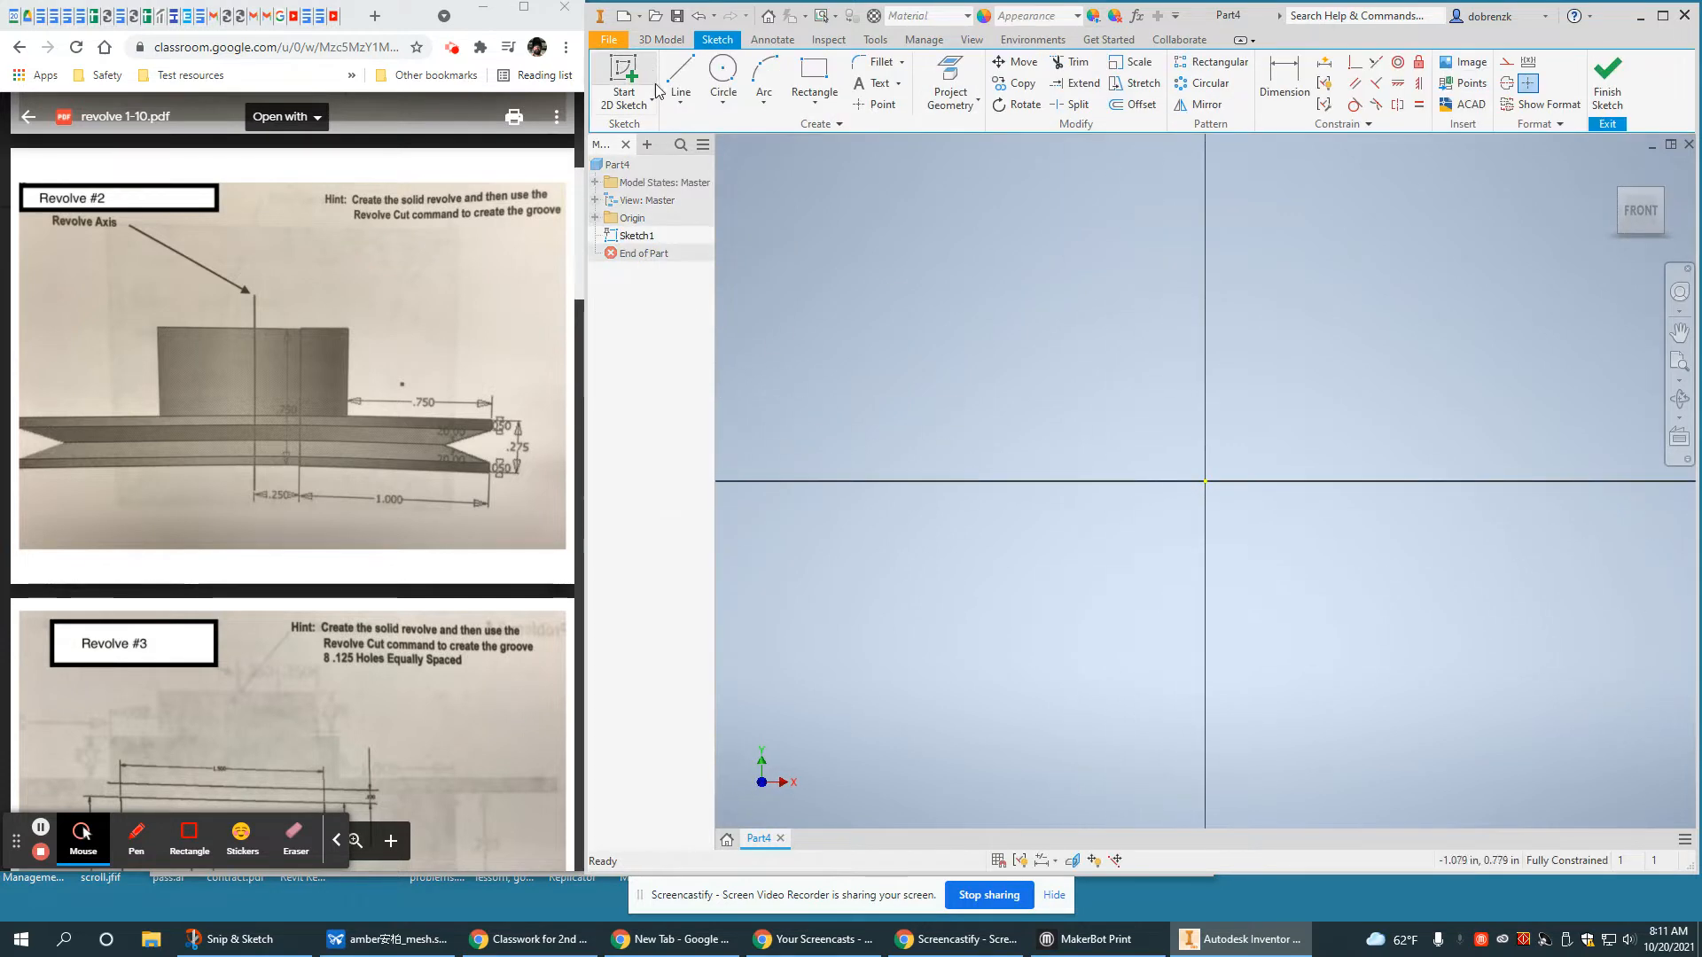
# Draw a vertical line about 0.57 in long upward from the origin as the revolve axis
pyautogui.click(676, 84)
pyautogui.click(1205, 188)
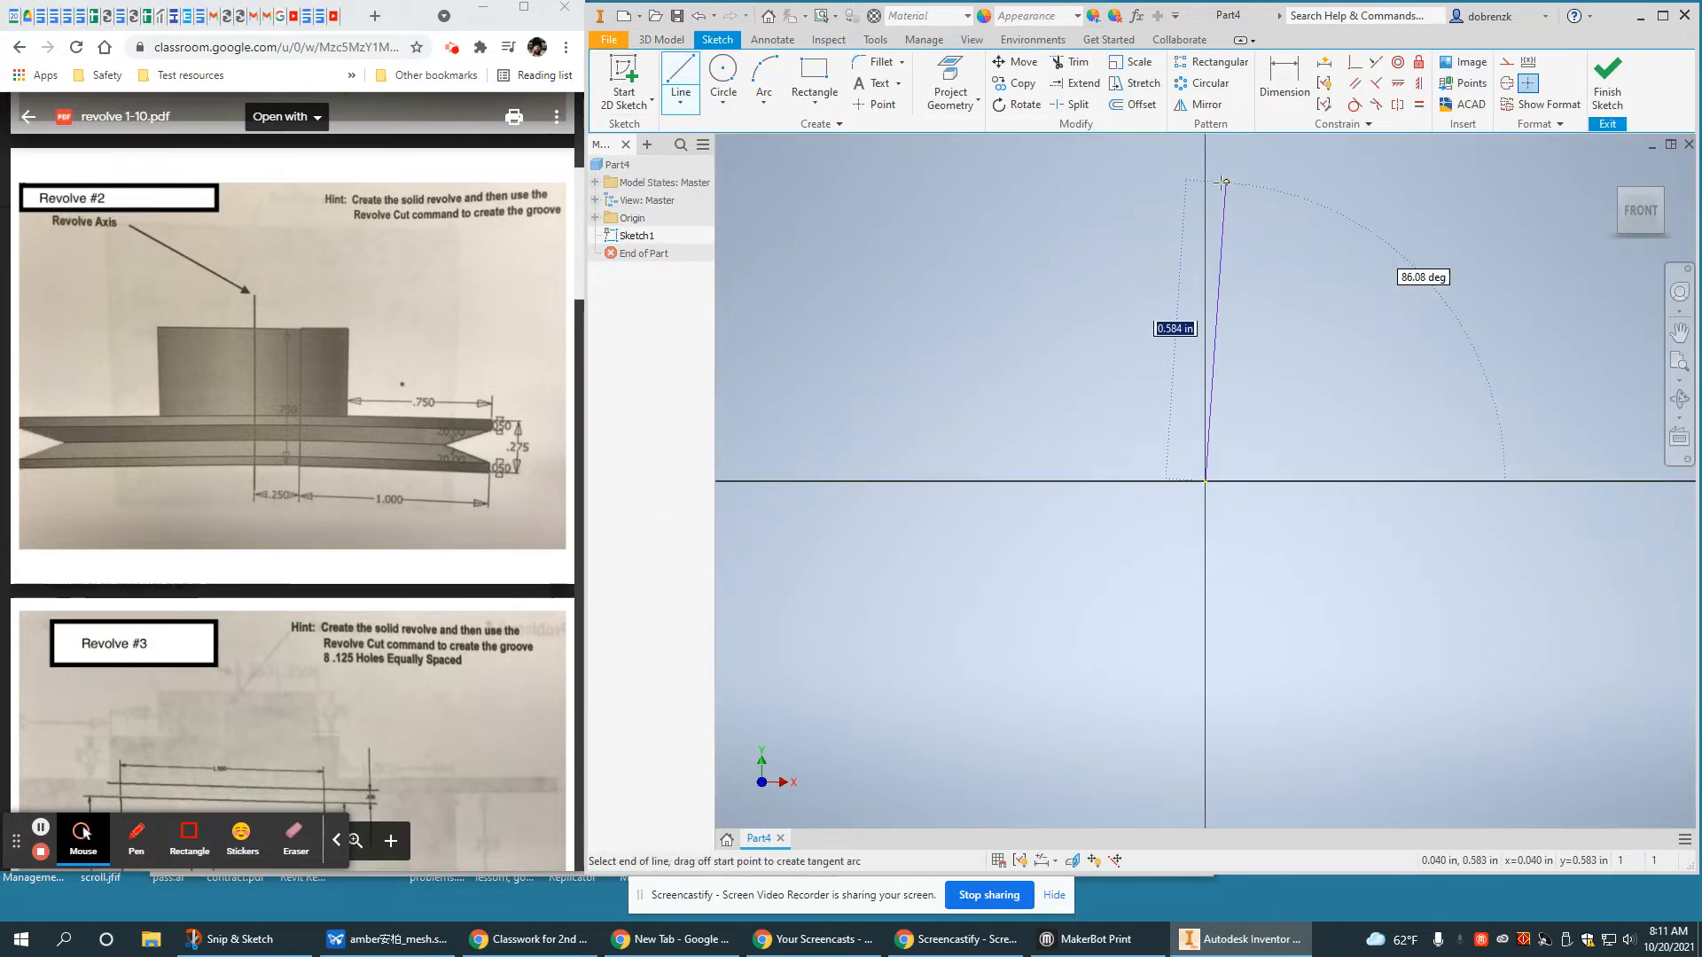
pyautogui.moveTo(1457, 604); pyautogui.dragTo(1125, 596, button='middle')
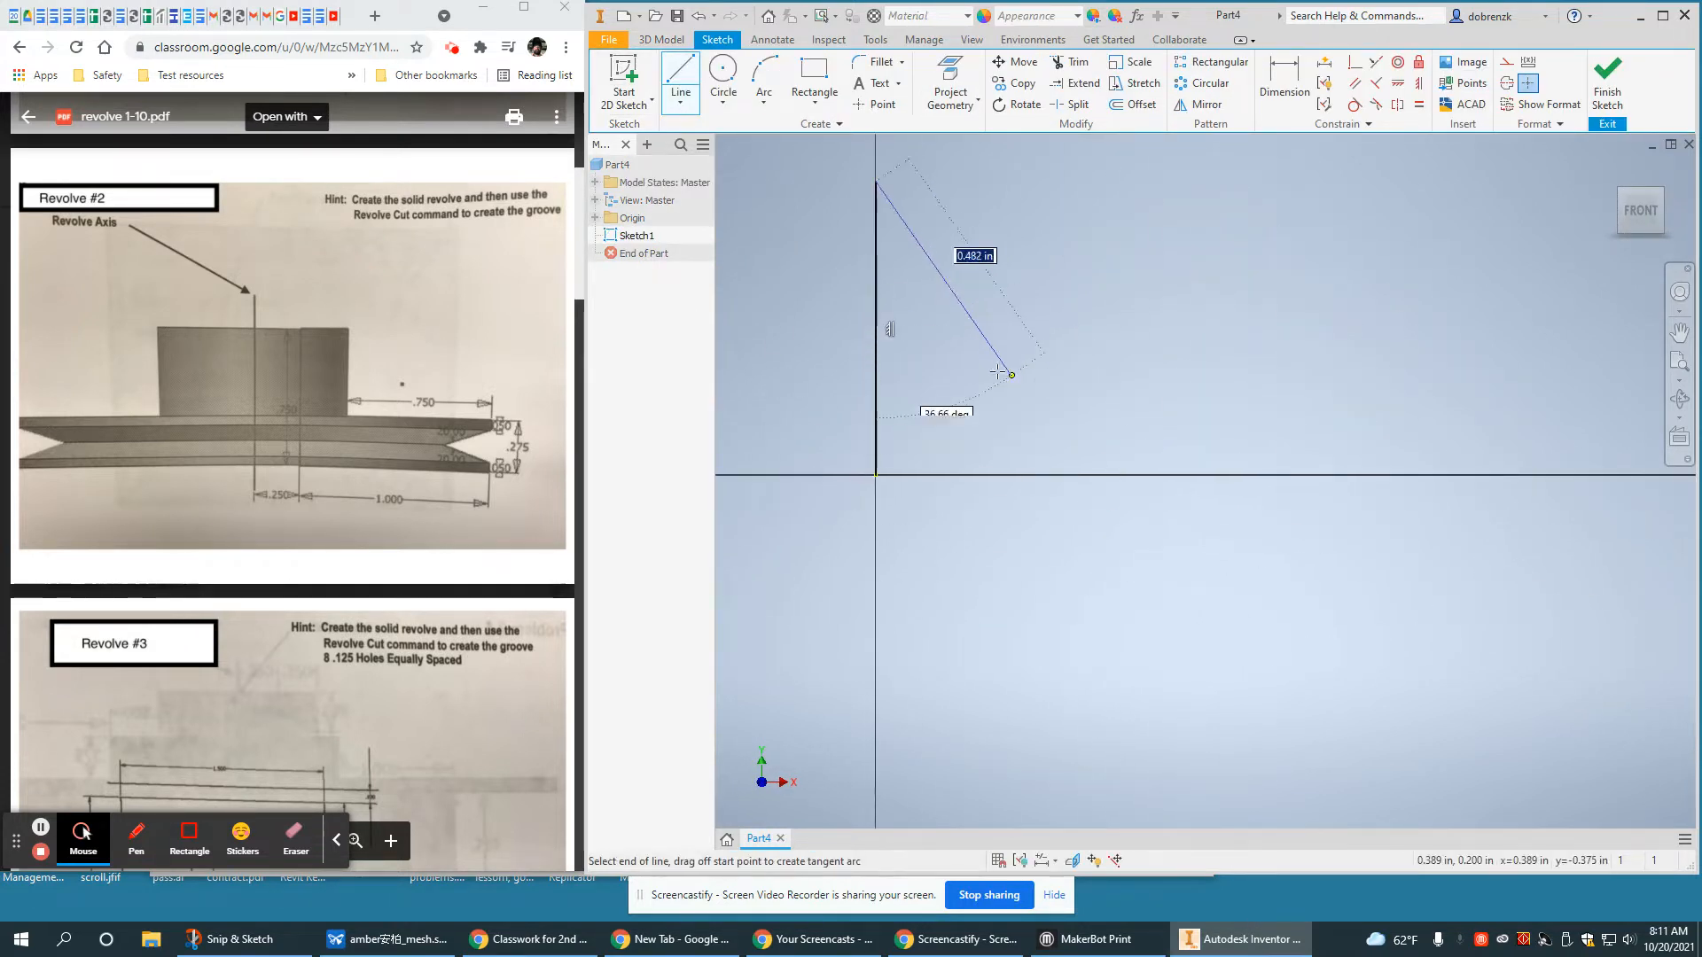
pyautogui.press('Escape')
# Draw a closed L-shaped profile to the right of the axis line, about 0.62 in wide and 0.57 in tall, with its base on the horizontal axis
pyautogui.click(679, 78)
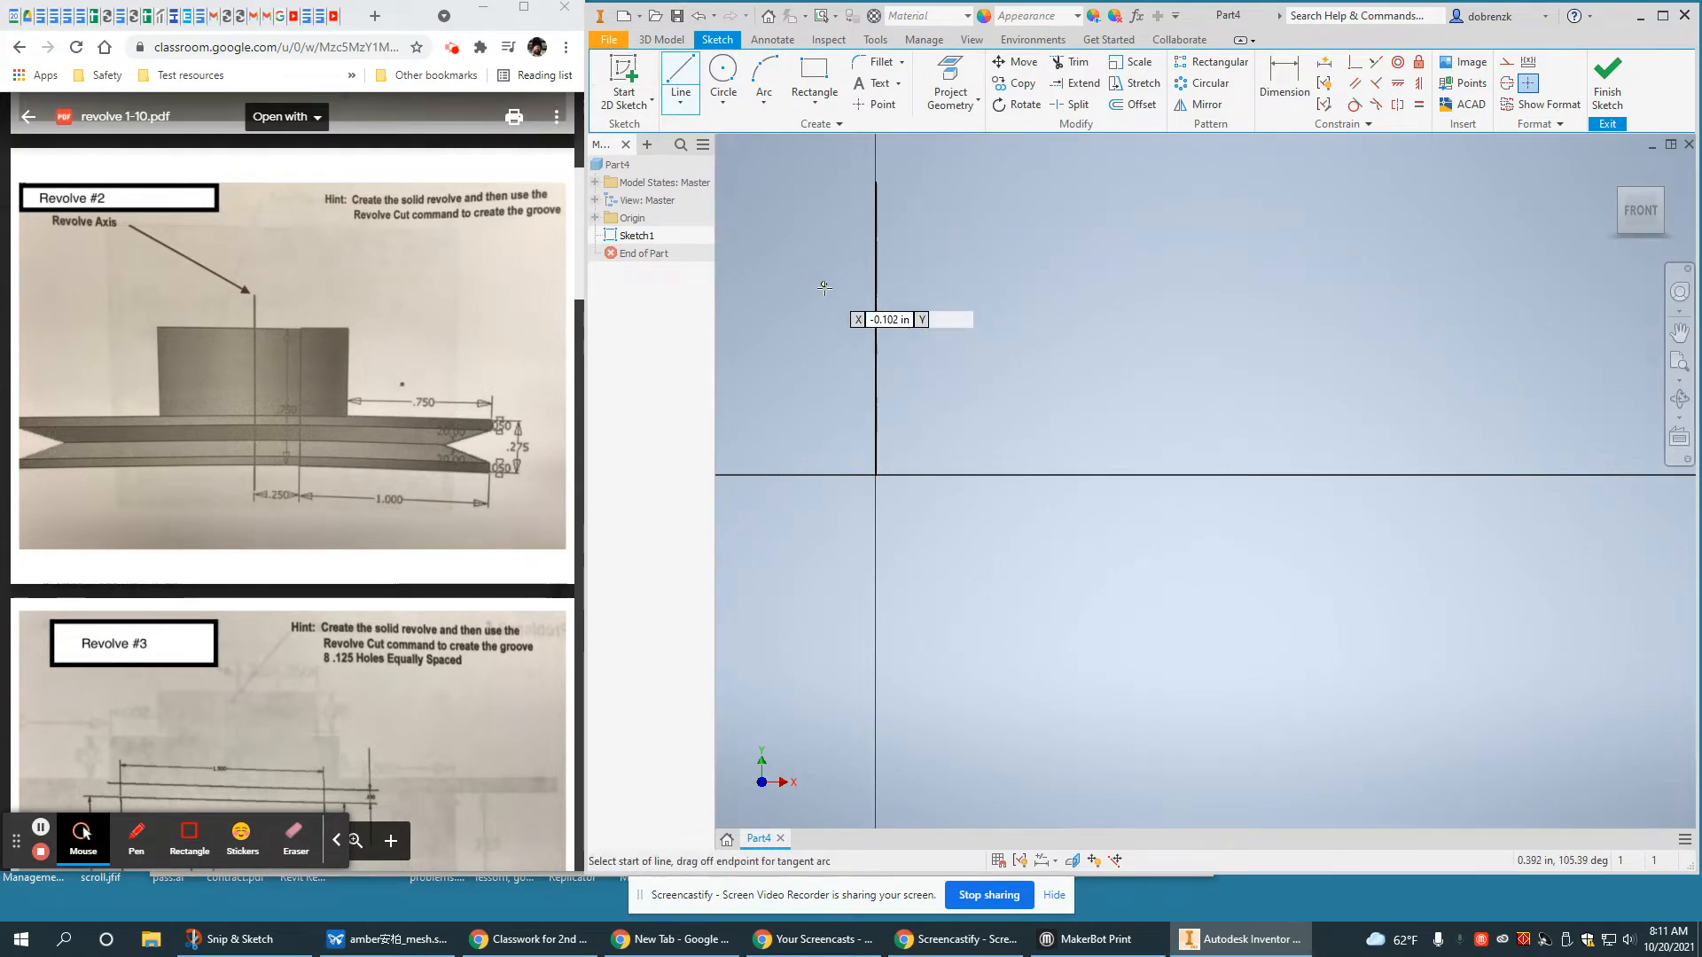
pyautogui.click(921, 184)
pyautogui.click(921, 475)
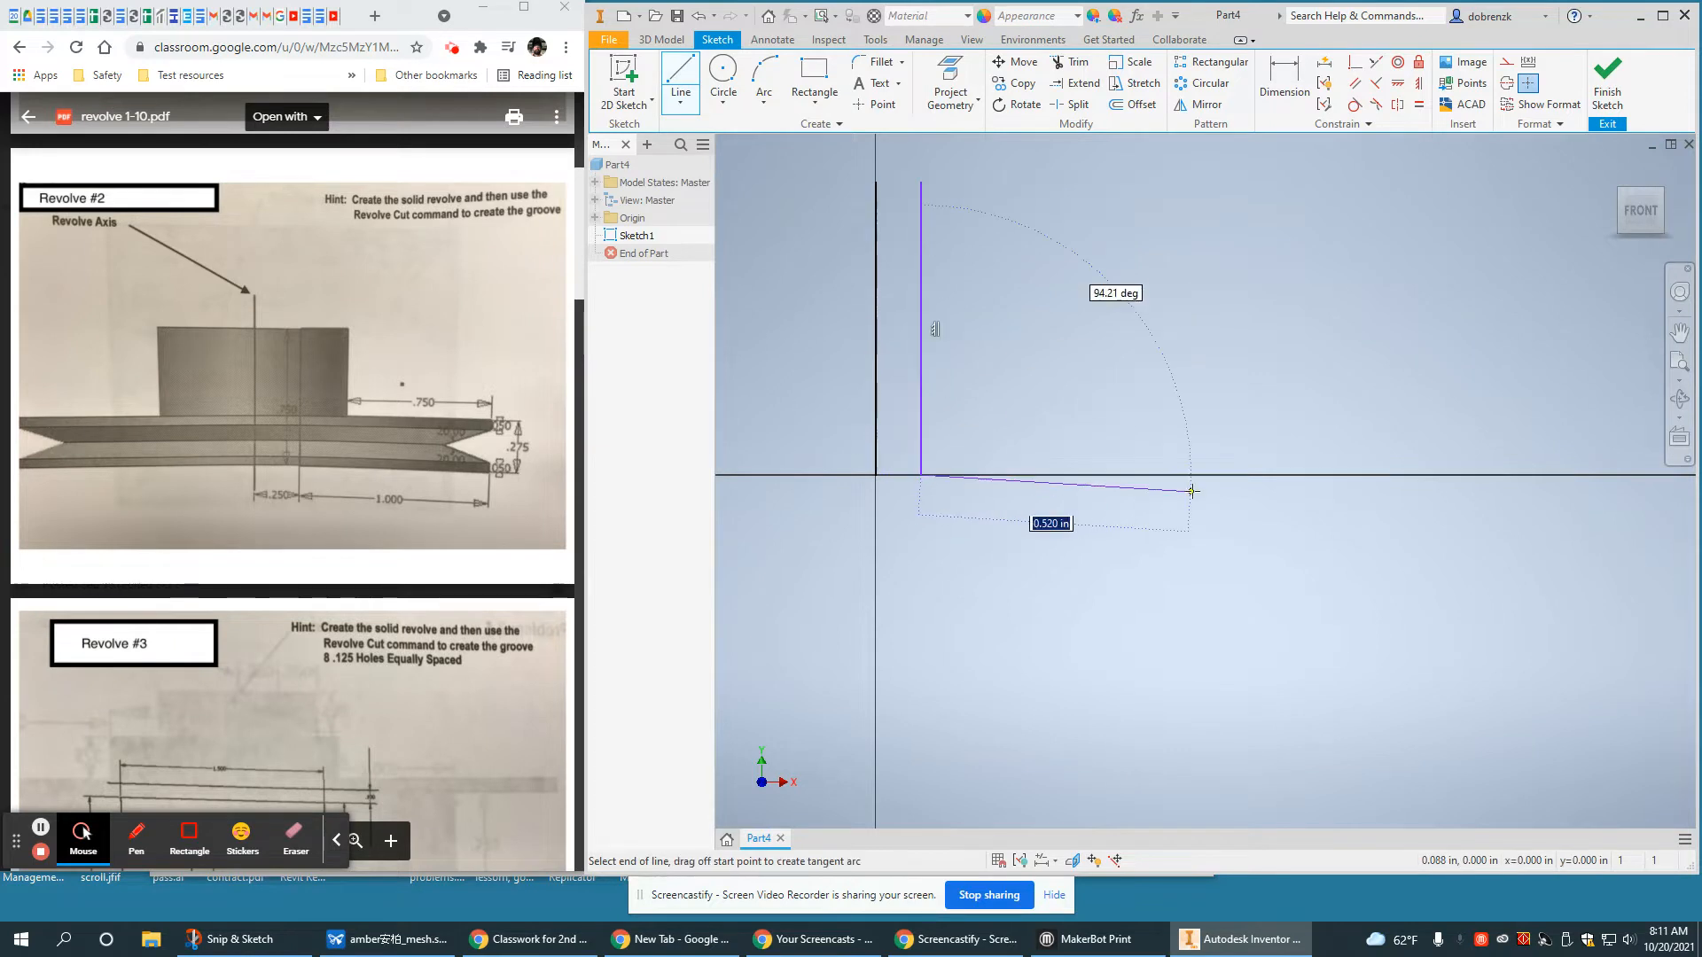
pyautogui.click(1246, 473)
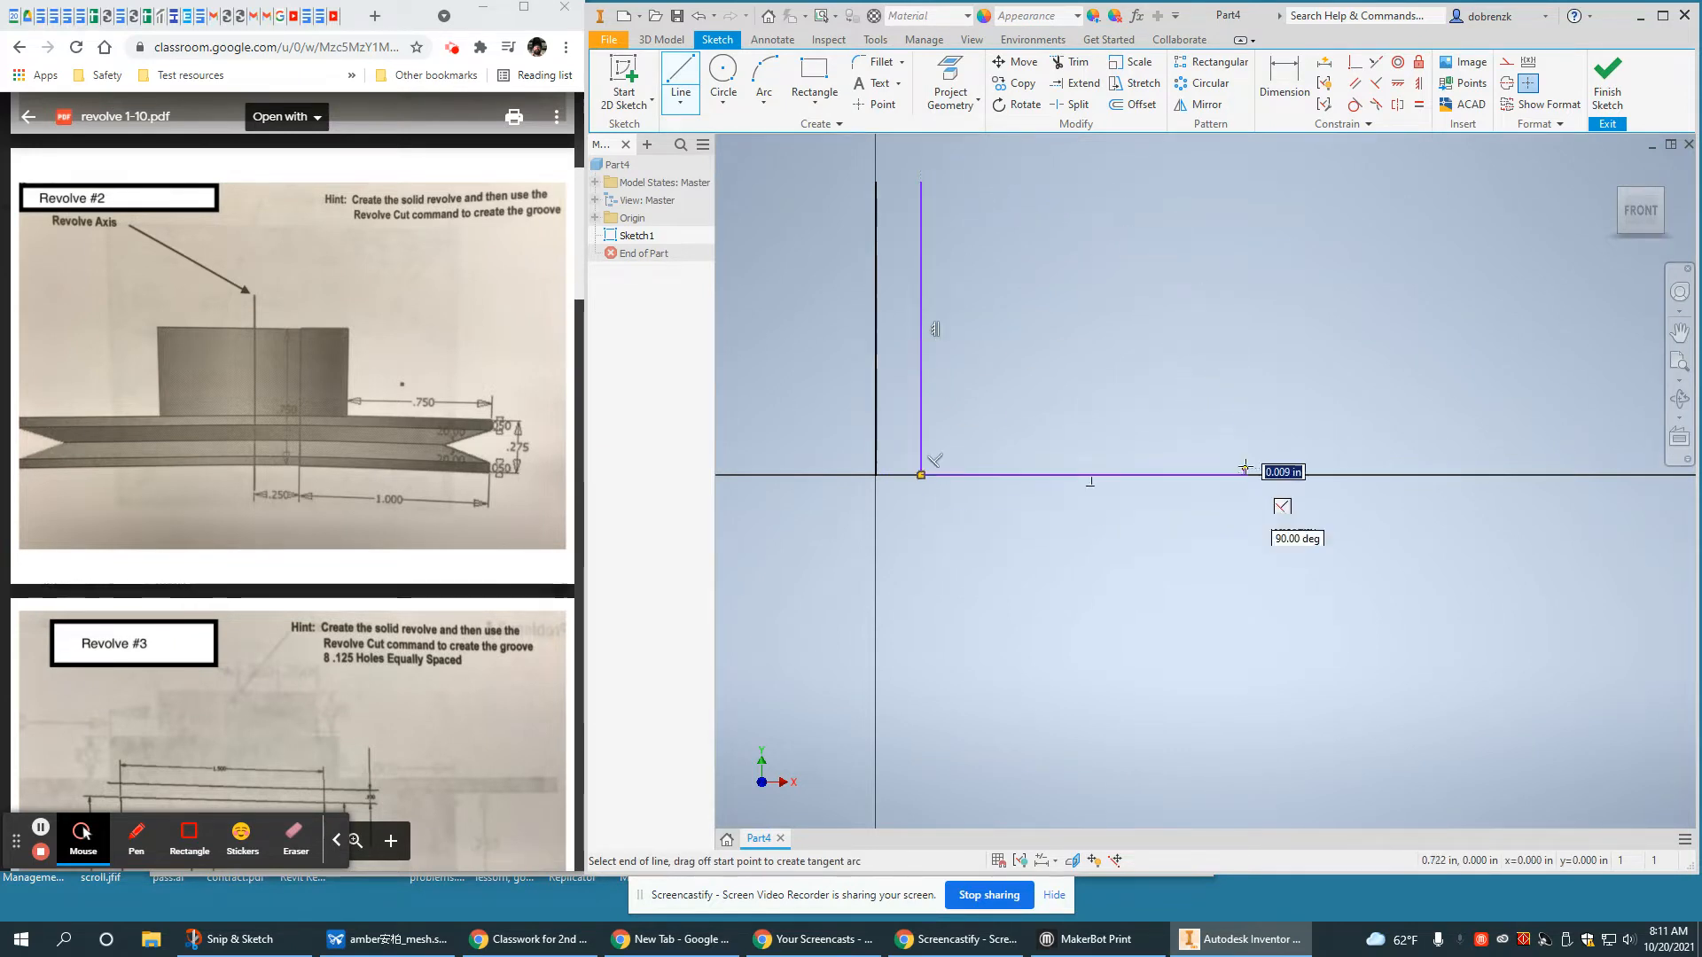
pyautogui.click(1245, 397)
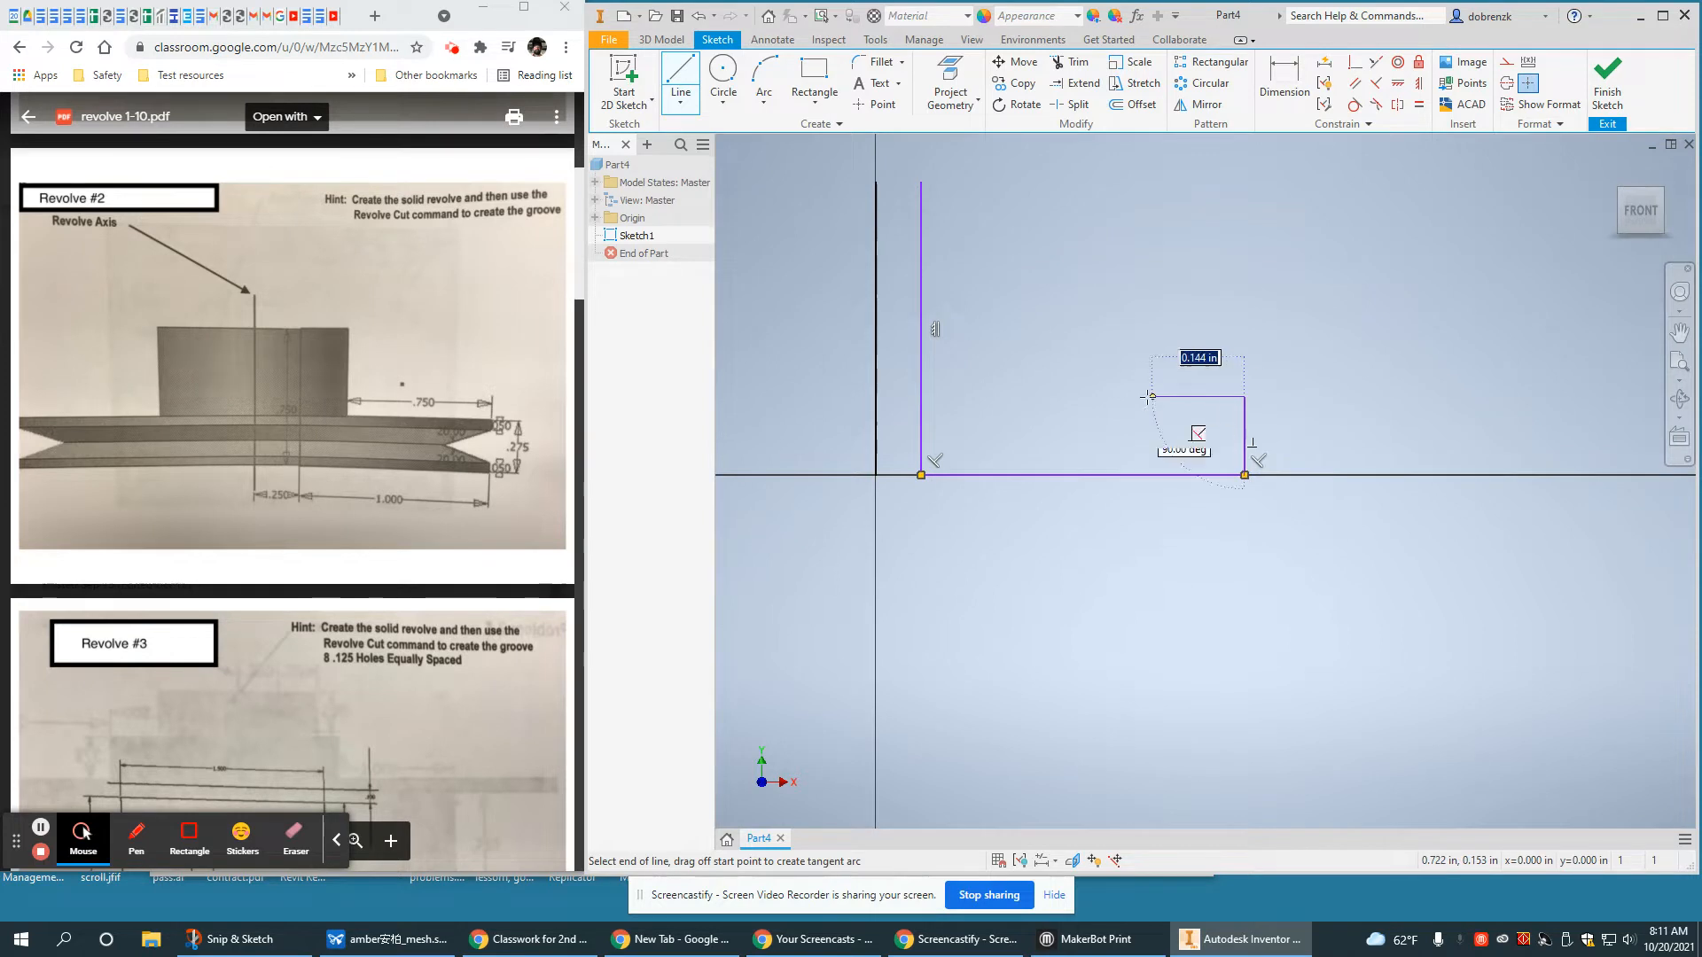
pyautogui.doubleClick(1006, 390)
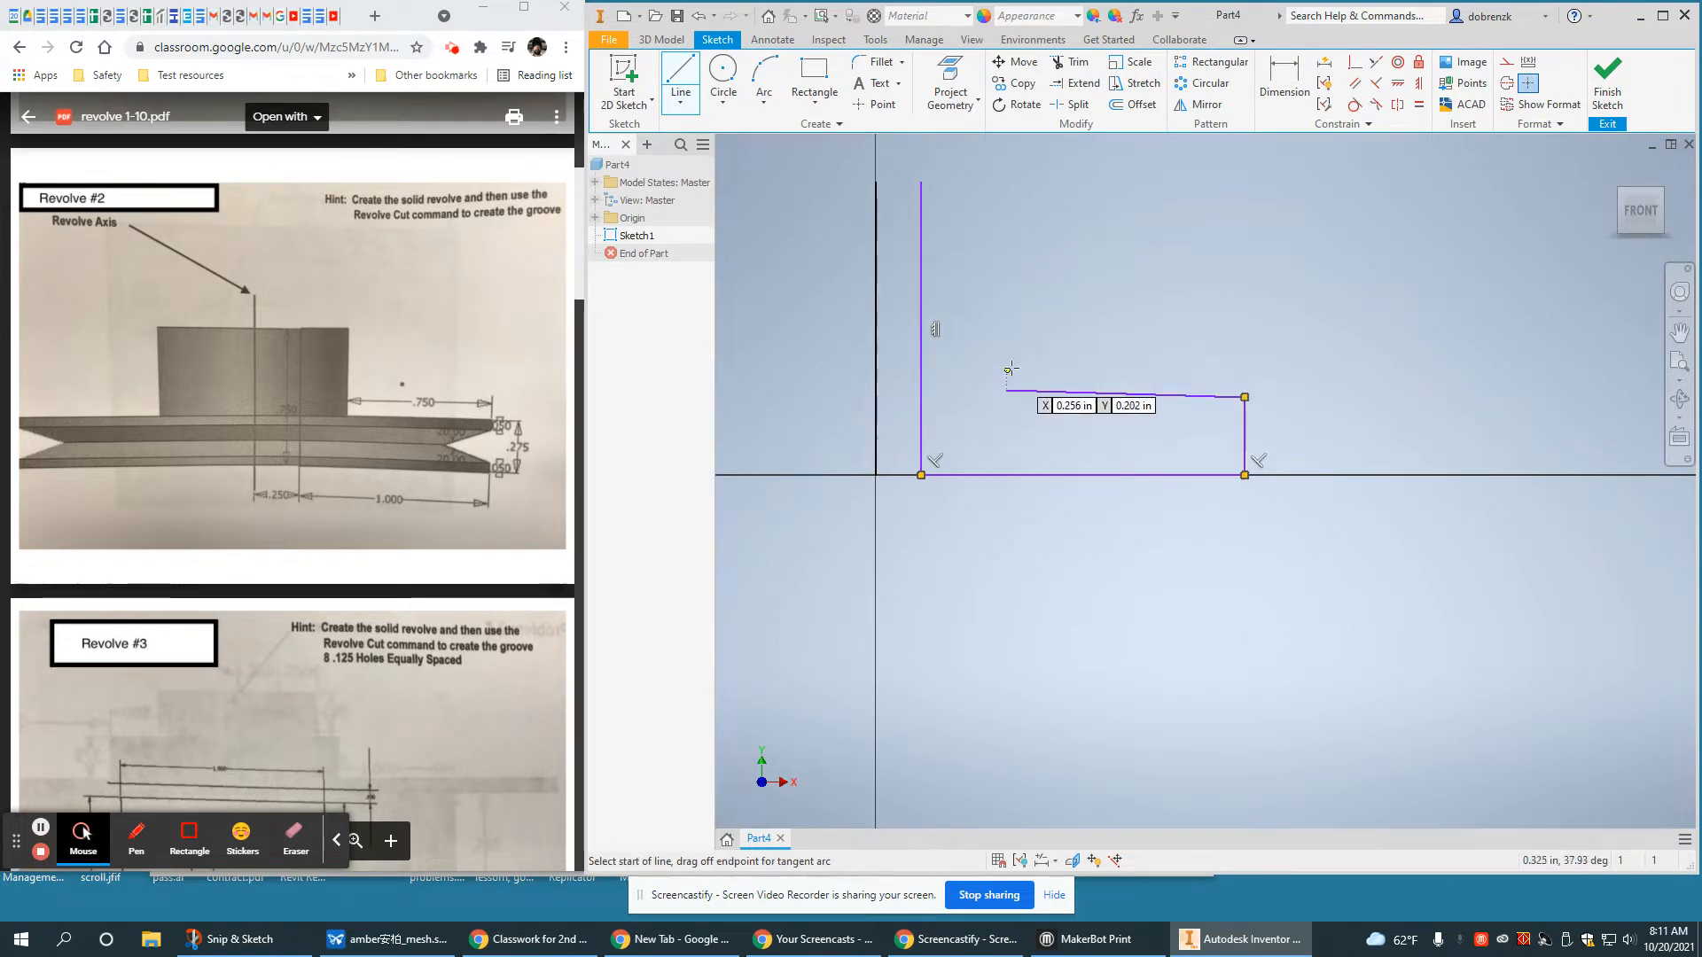
pyautogui.click(1006, 184)
pyautogui.doubleClick(1006, 390)
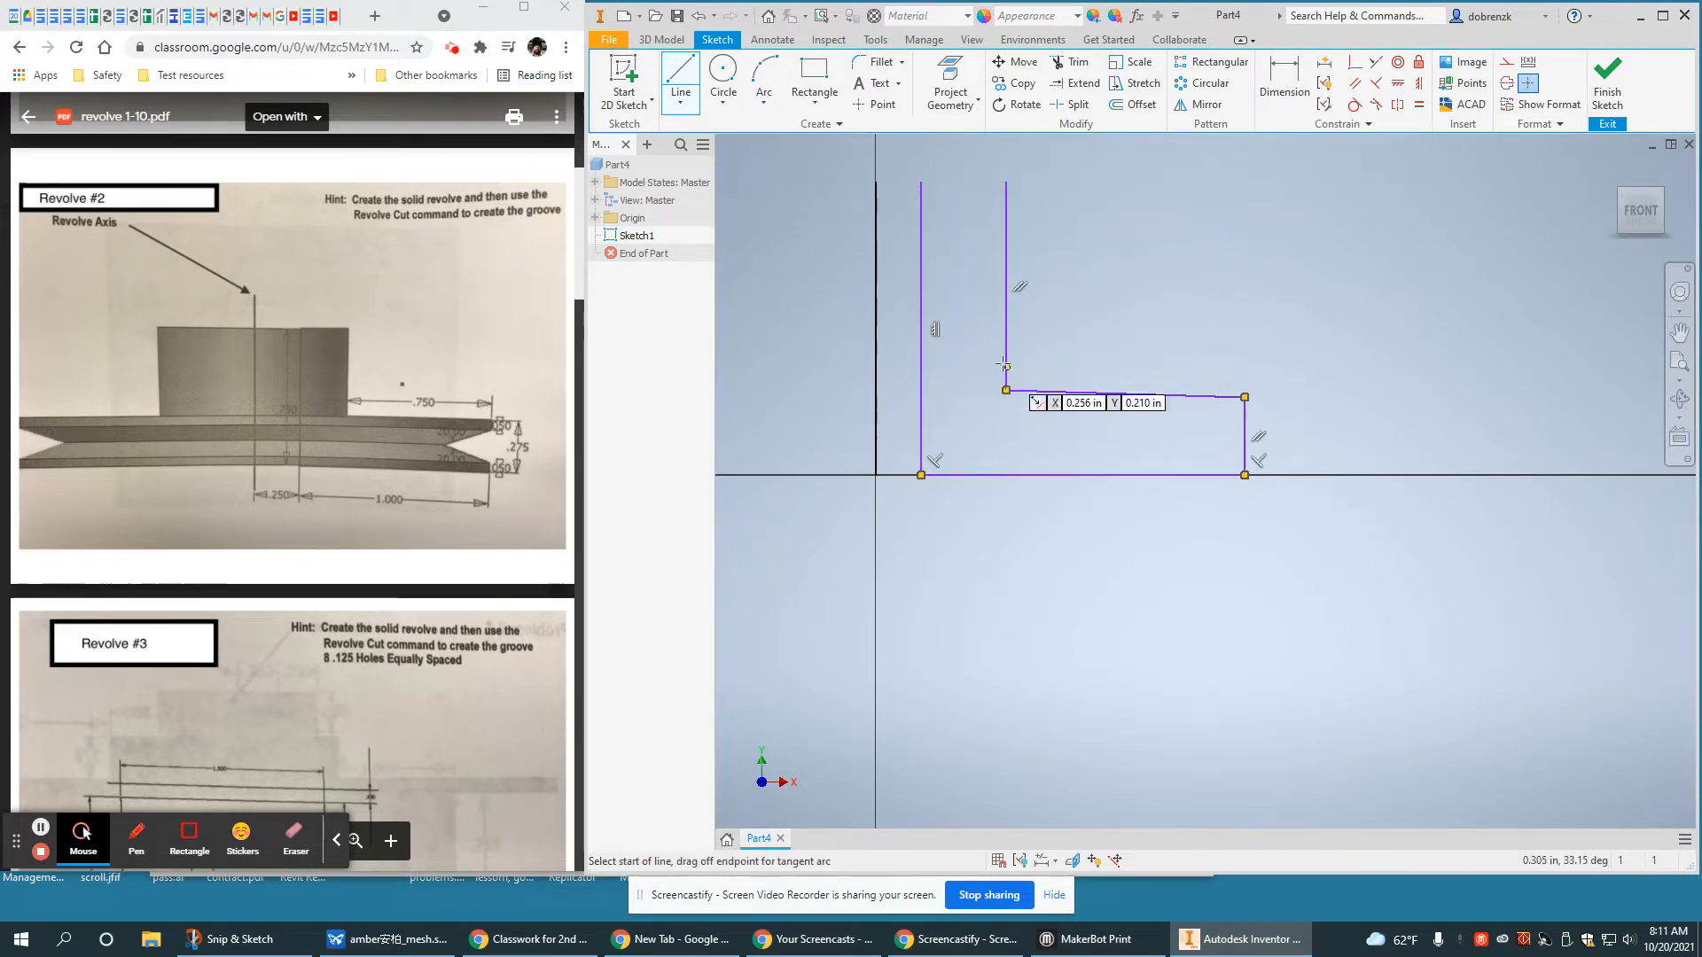
pyautogui.click(1006, 182)
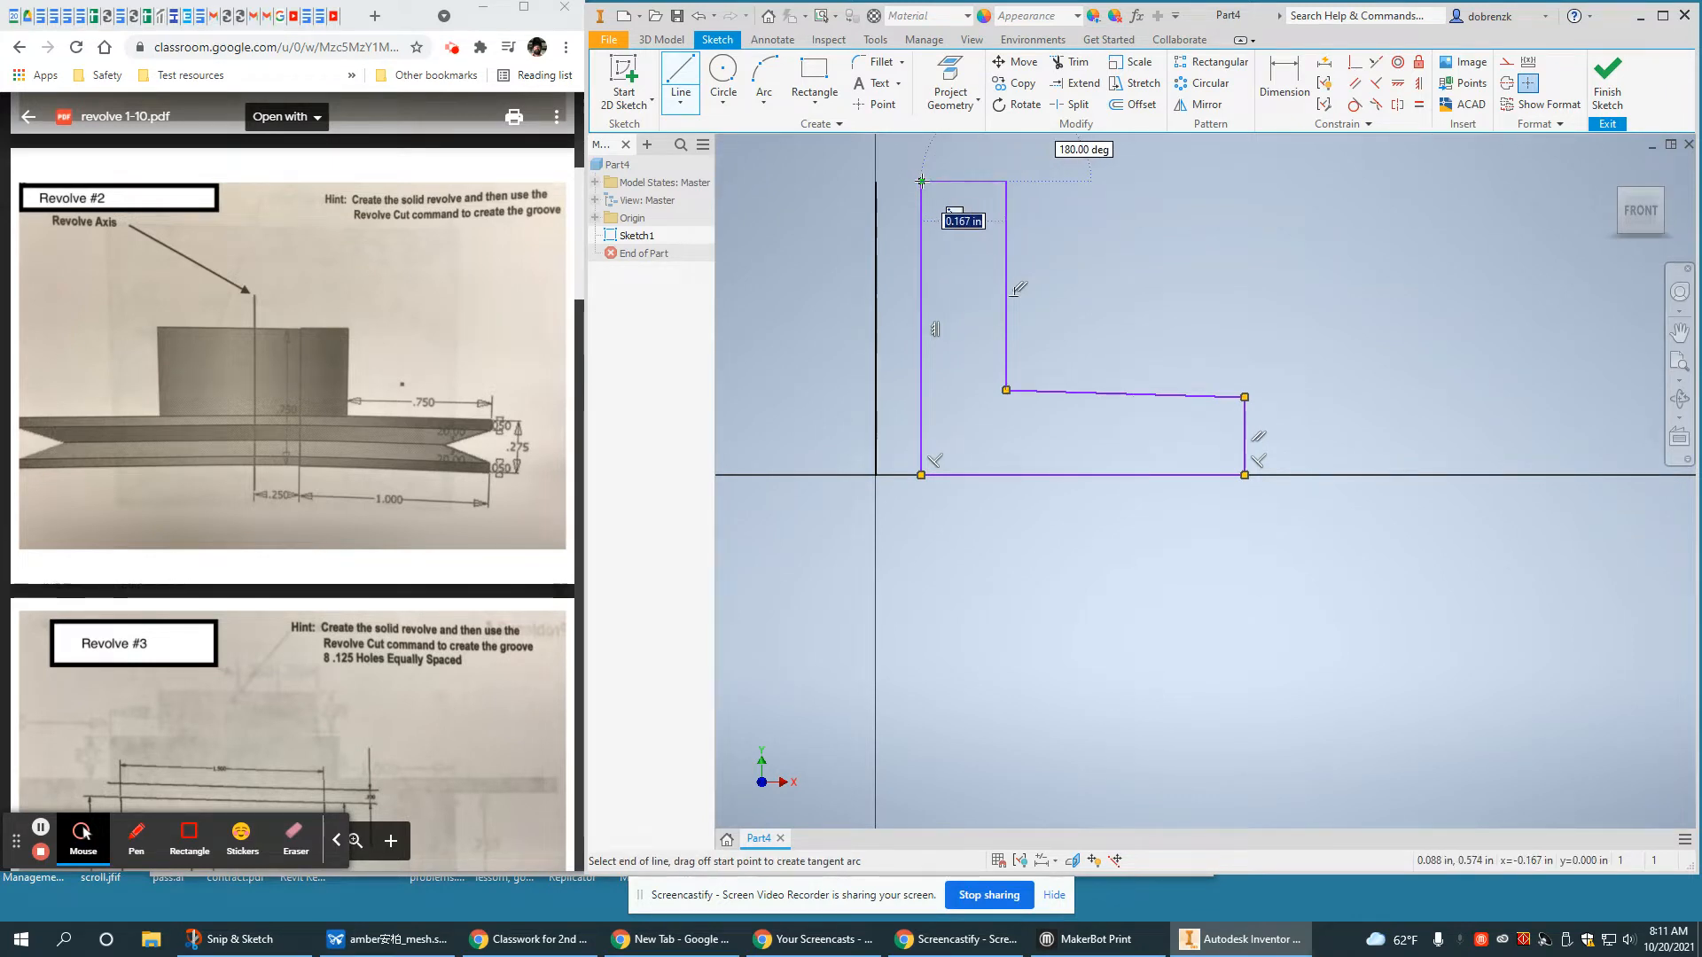
pyautogui.doubleClick(920, 181)
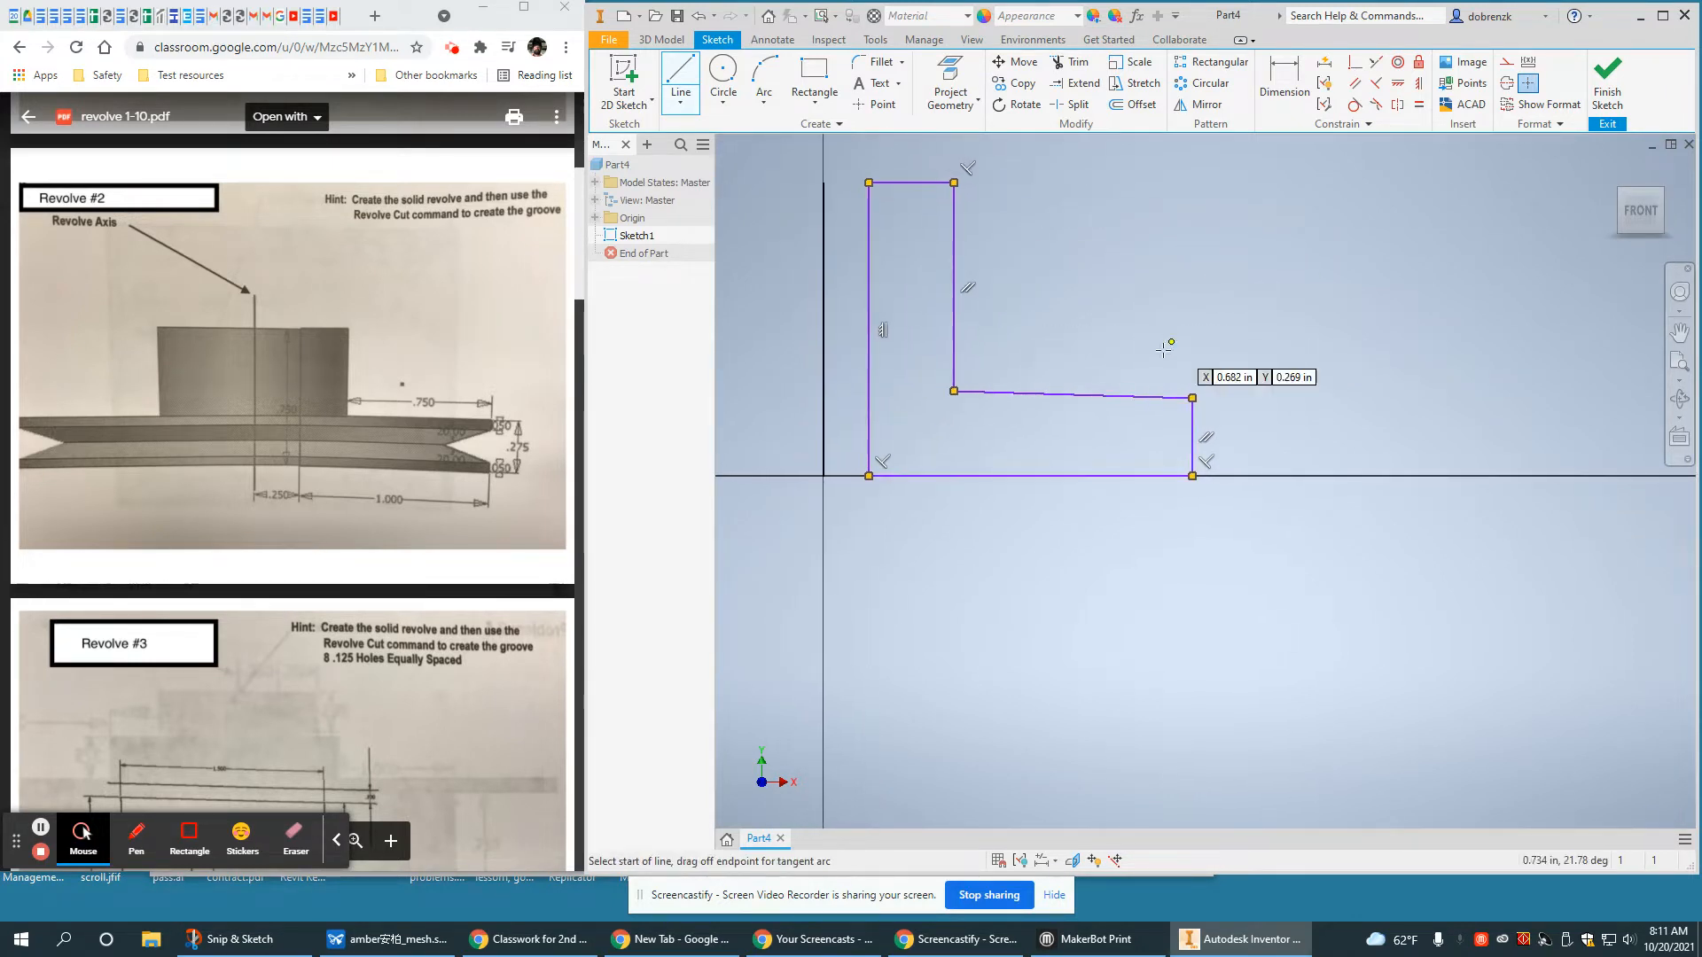
# Make the profile's slightly slanted ledge line perpendicular to its short outer vertical edge
pyautogui.click(1378, 84)
pyautogui.click(1174, 399)
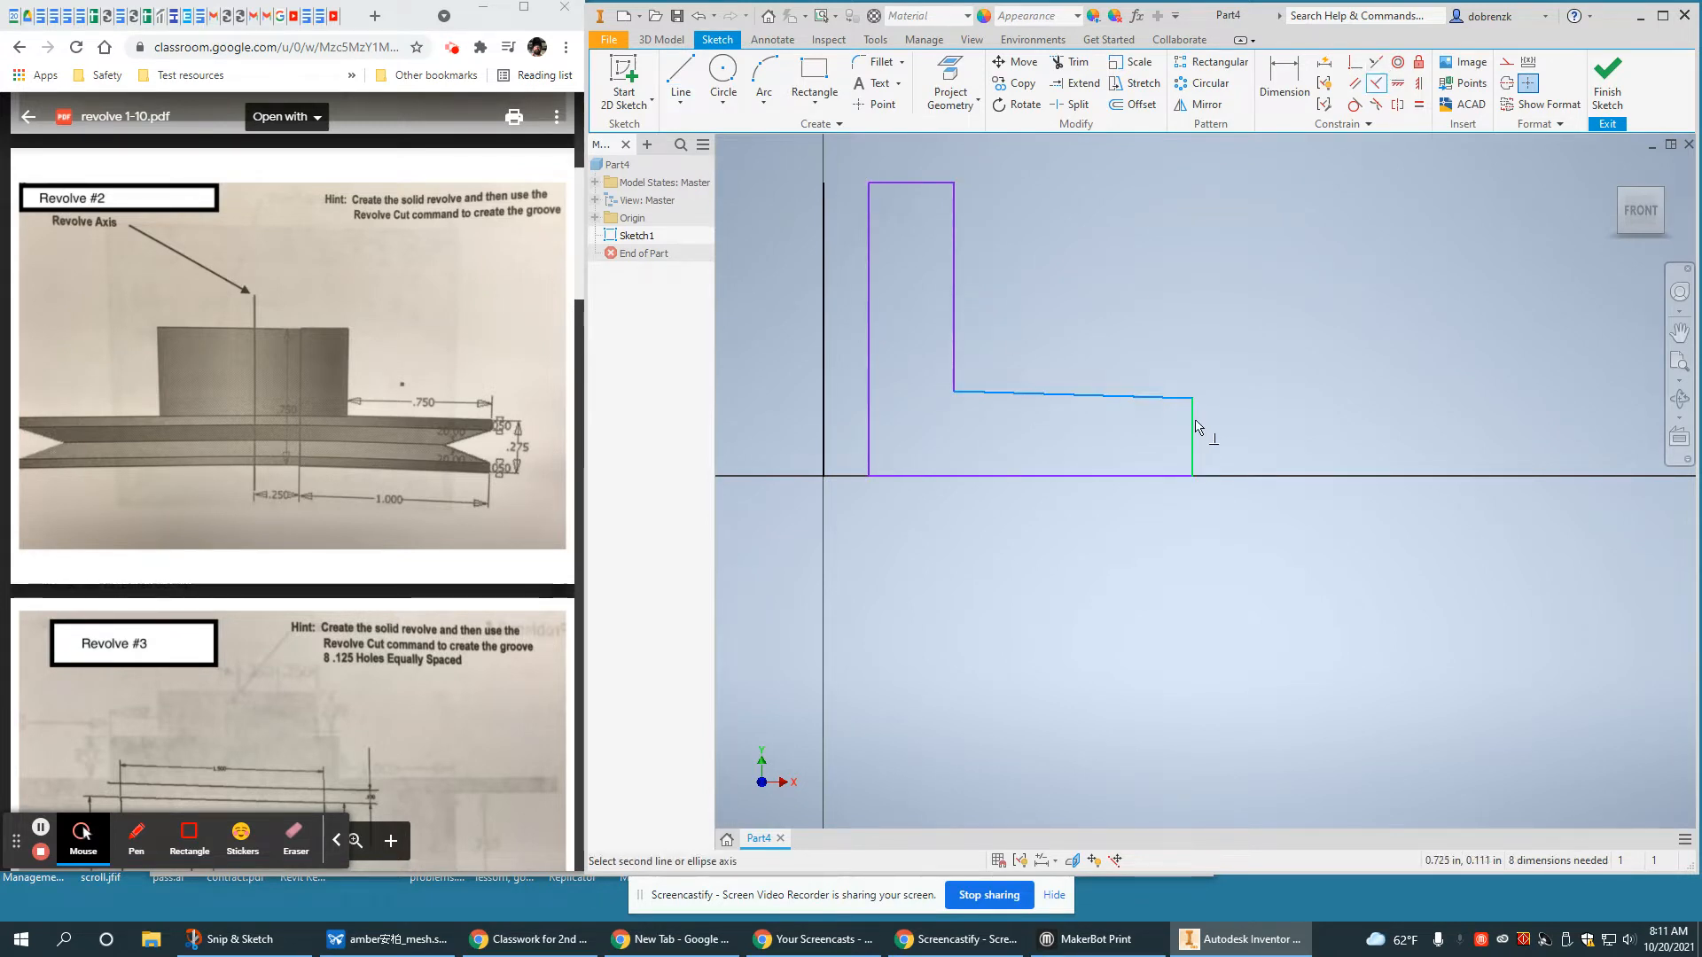
pyautogui.click(1194, 418)
pyautogui.rightClick(1112, 256)
pyautogui.click(1164, 256)
pyautogui.moveTo(966, 340); pyautogui.dragTo(1056, 371, button='middle')
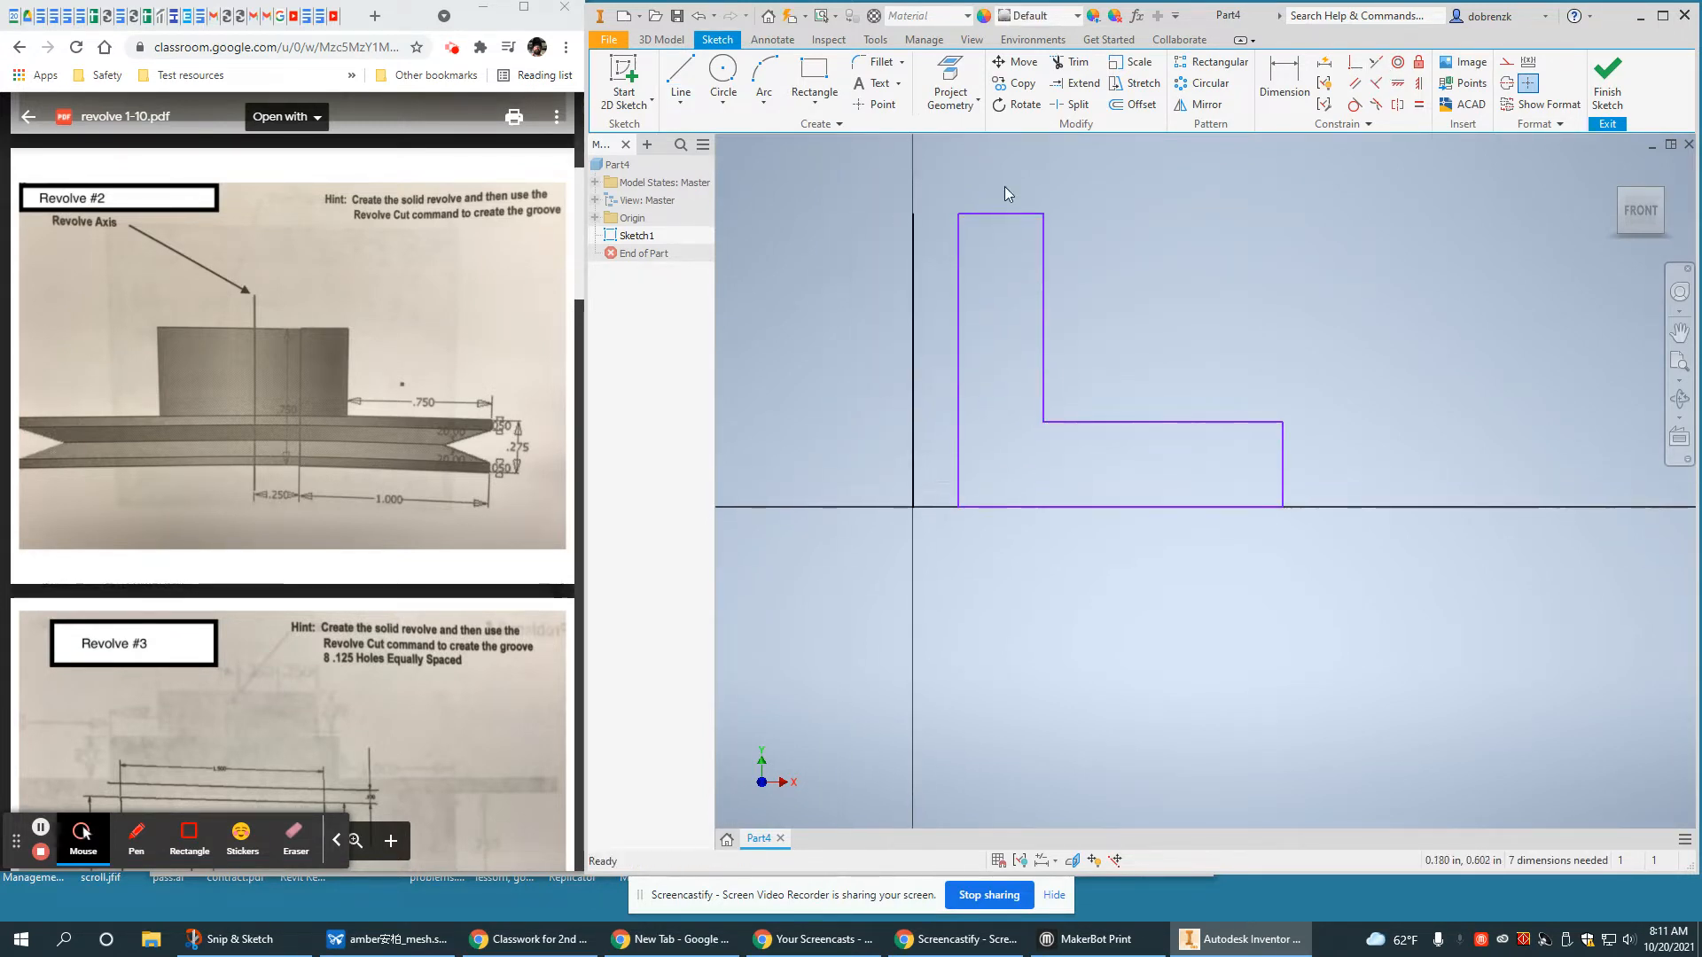
# Dimension the bottom edge of the L-shaped profile at 1 in
pyautogui.click(1284, 82)
pyautogui.click(1099, 506)
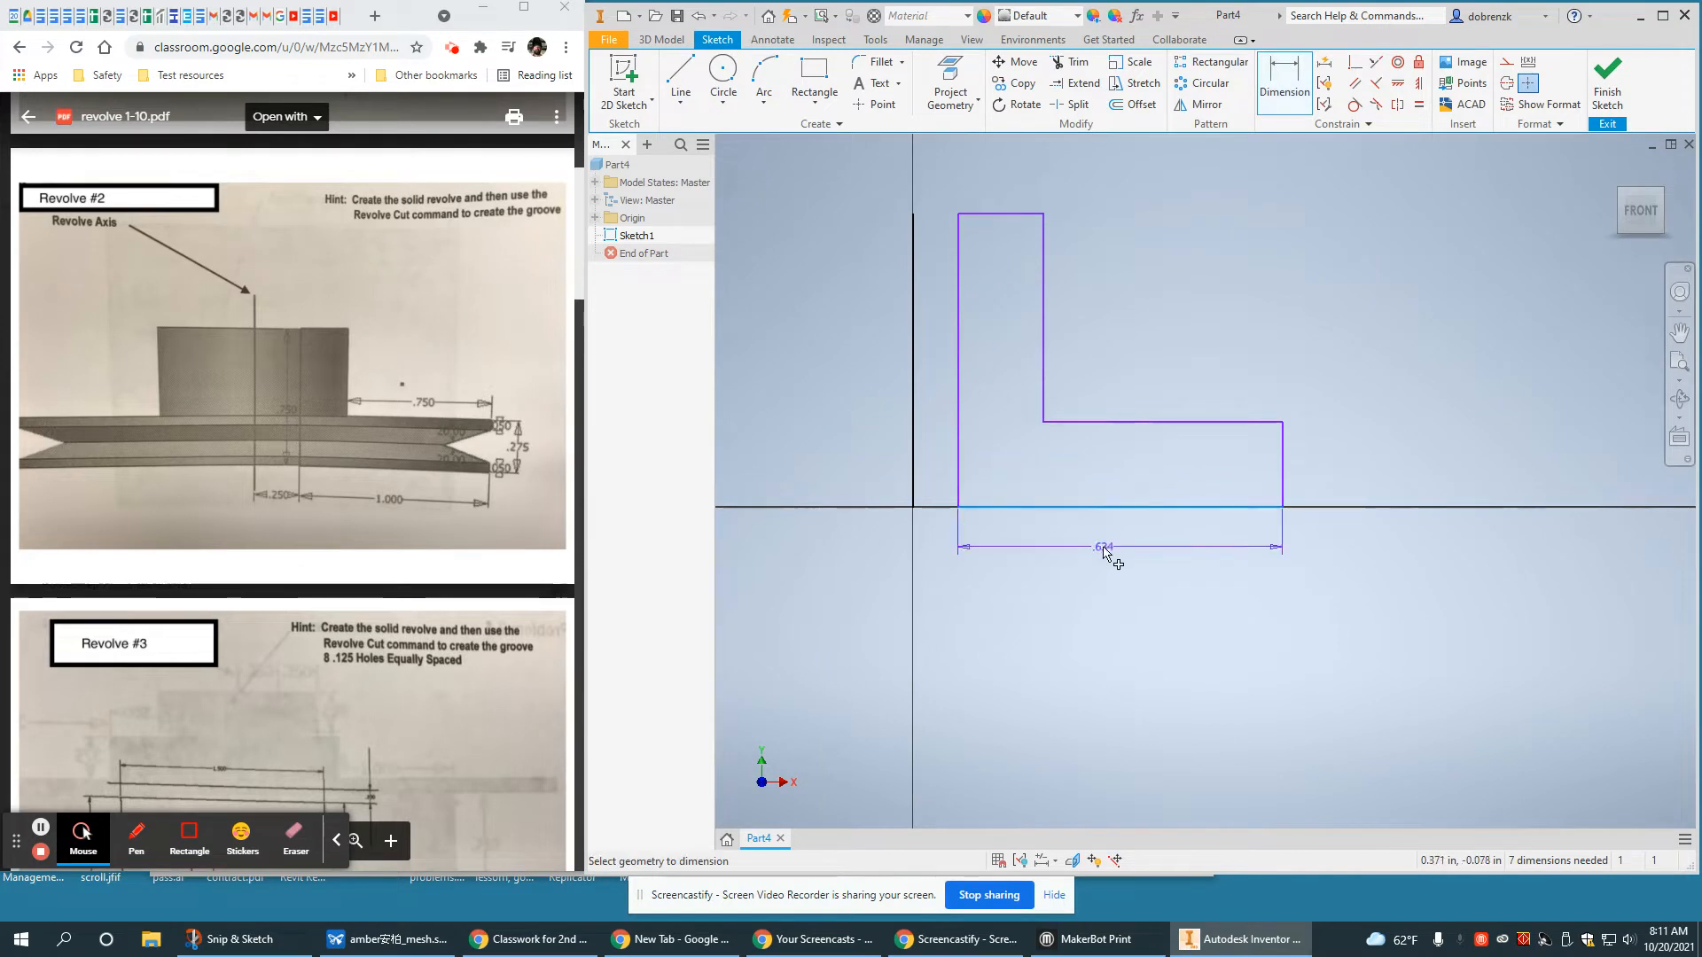
pyautogui.click(1105, 556)
pyautogui.write('1')
pyautogui.press('Return')
# Dimension the profile's tall inner vertical edge and its horizontal ledge at 0.75 in each
pyautogui.scroll(2, 1102, 546)
pyautogui.scroll(3, 1108, 545)
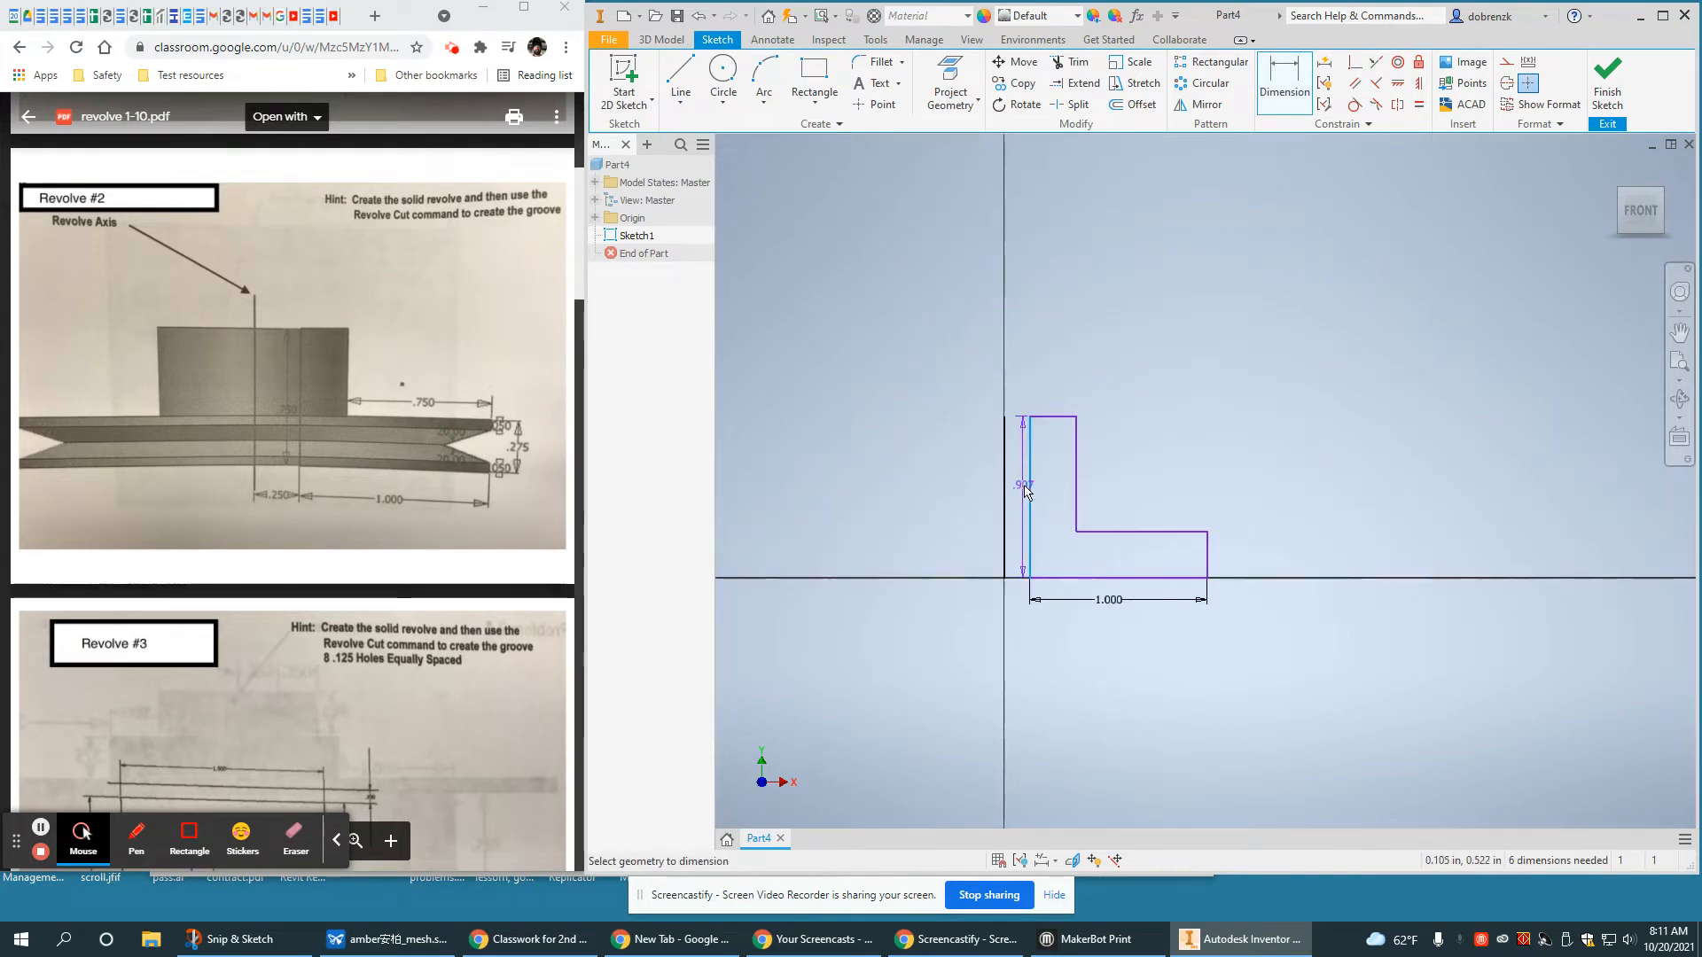
pyautogui.click(1030, 472)
pyautogui.write('.75')
pyautogui.press('Return')
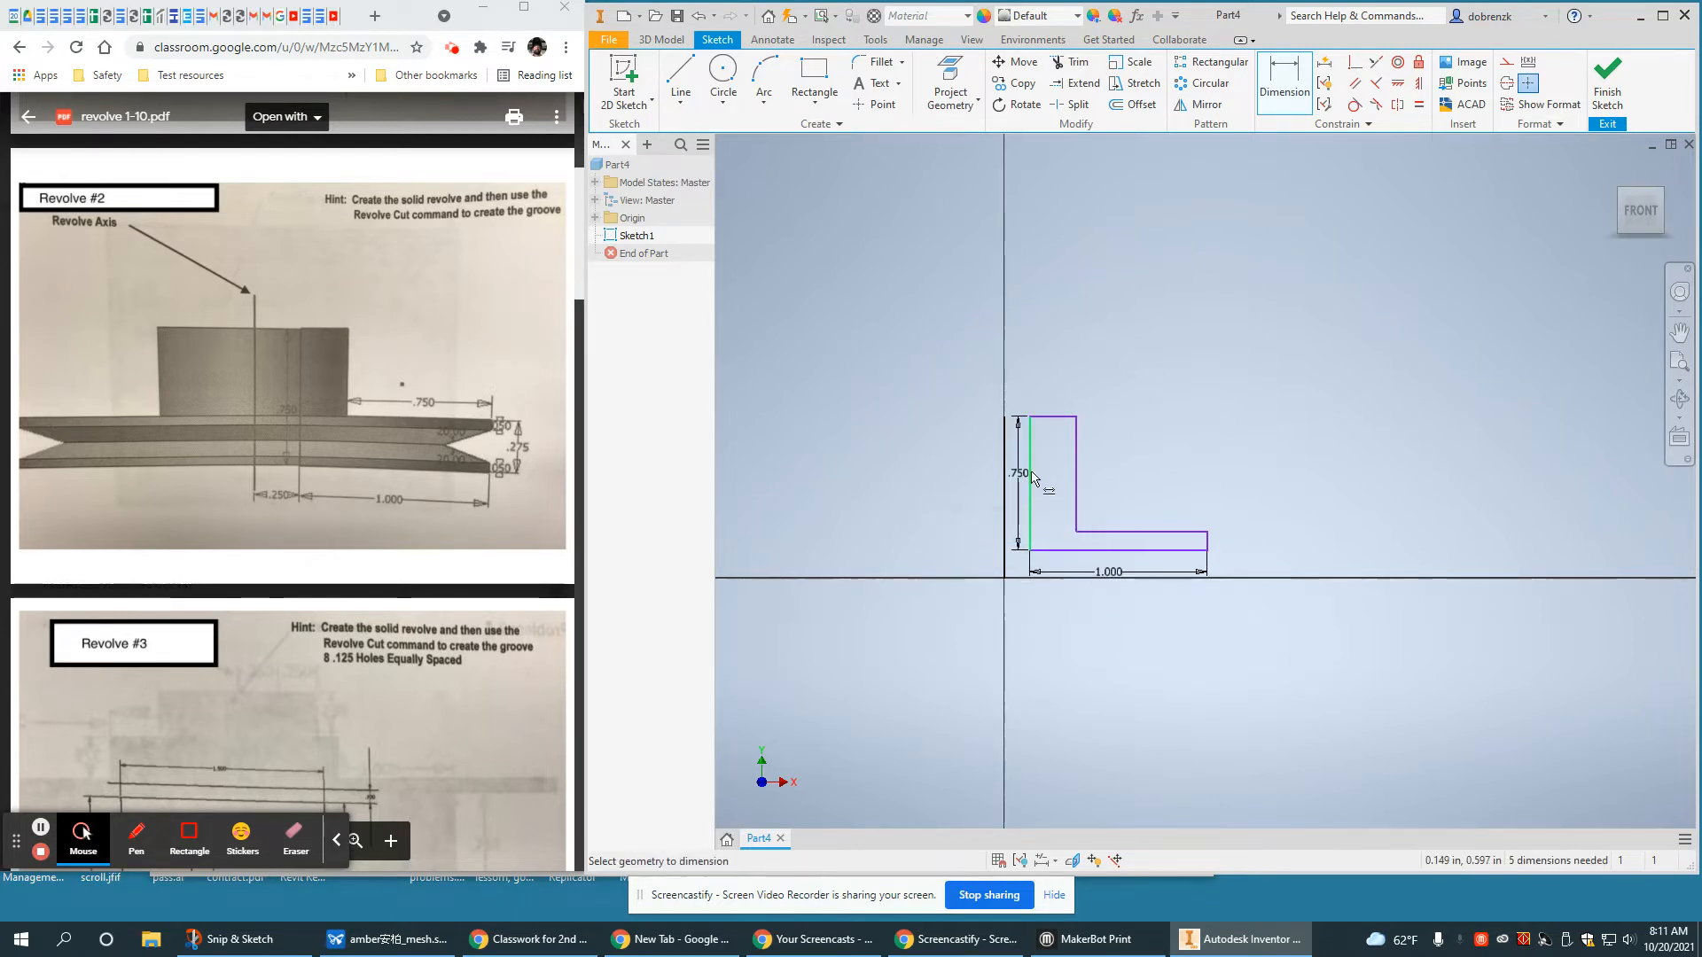
pyautogui.click(1140, 518)
pyautogui.write('.75')
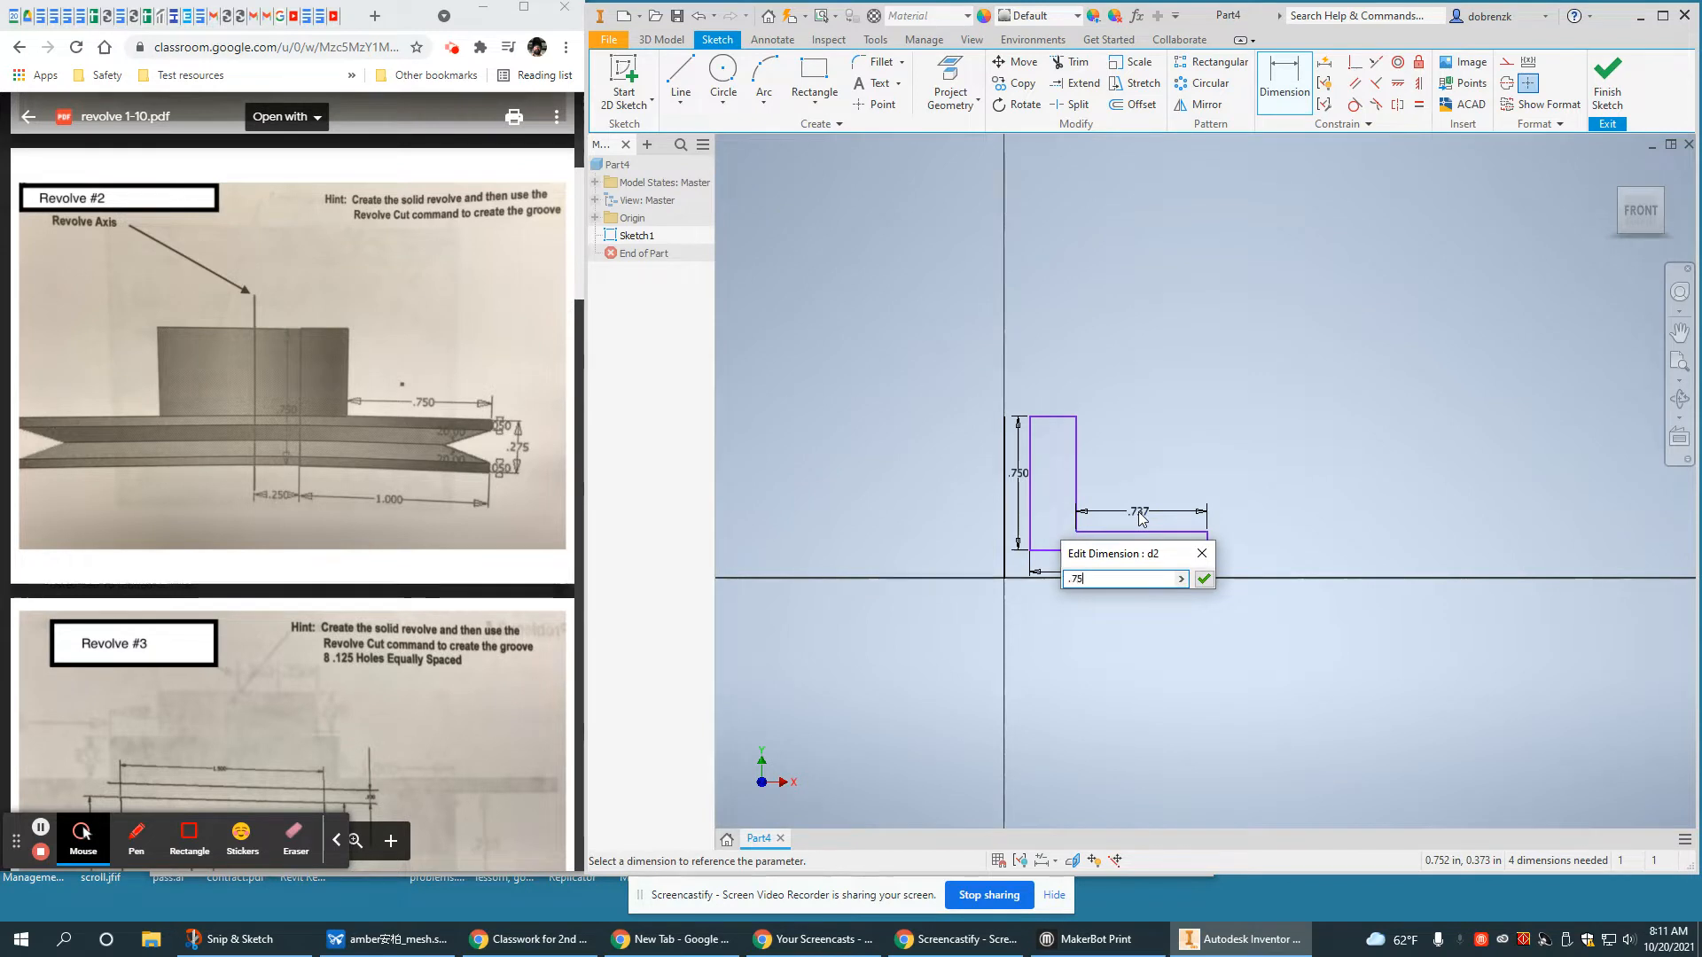
pyautogui.press('Return')
# Dimension the flange thickness between the horizontal ledge and the bottom edge at 0.275 in
pyautogui.scroll(3, 1207, 551)
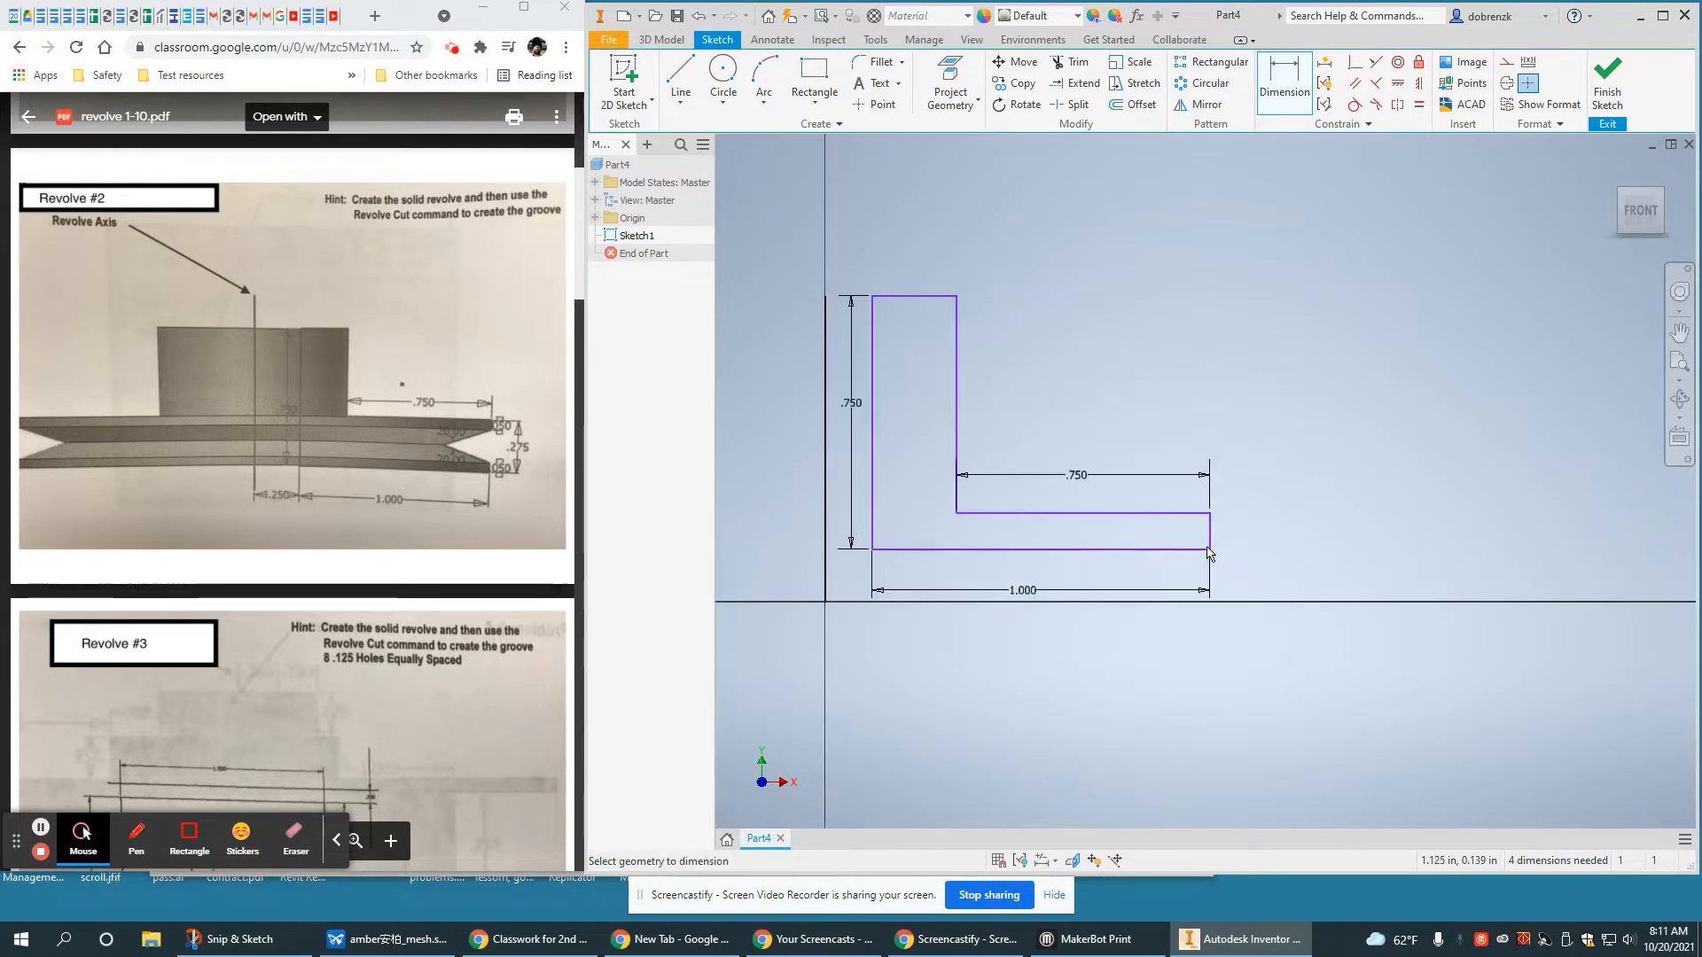
pyautogui.click(496, 422)
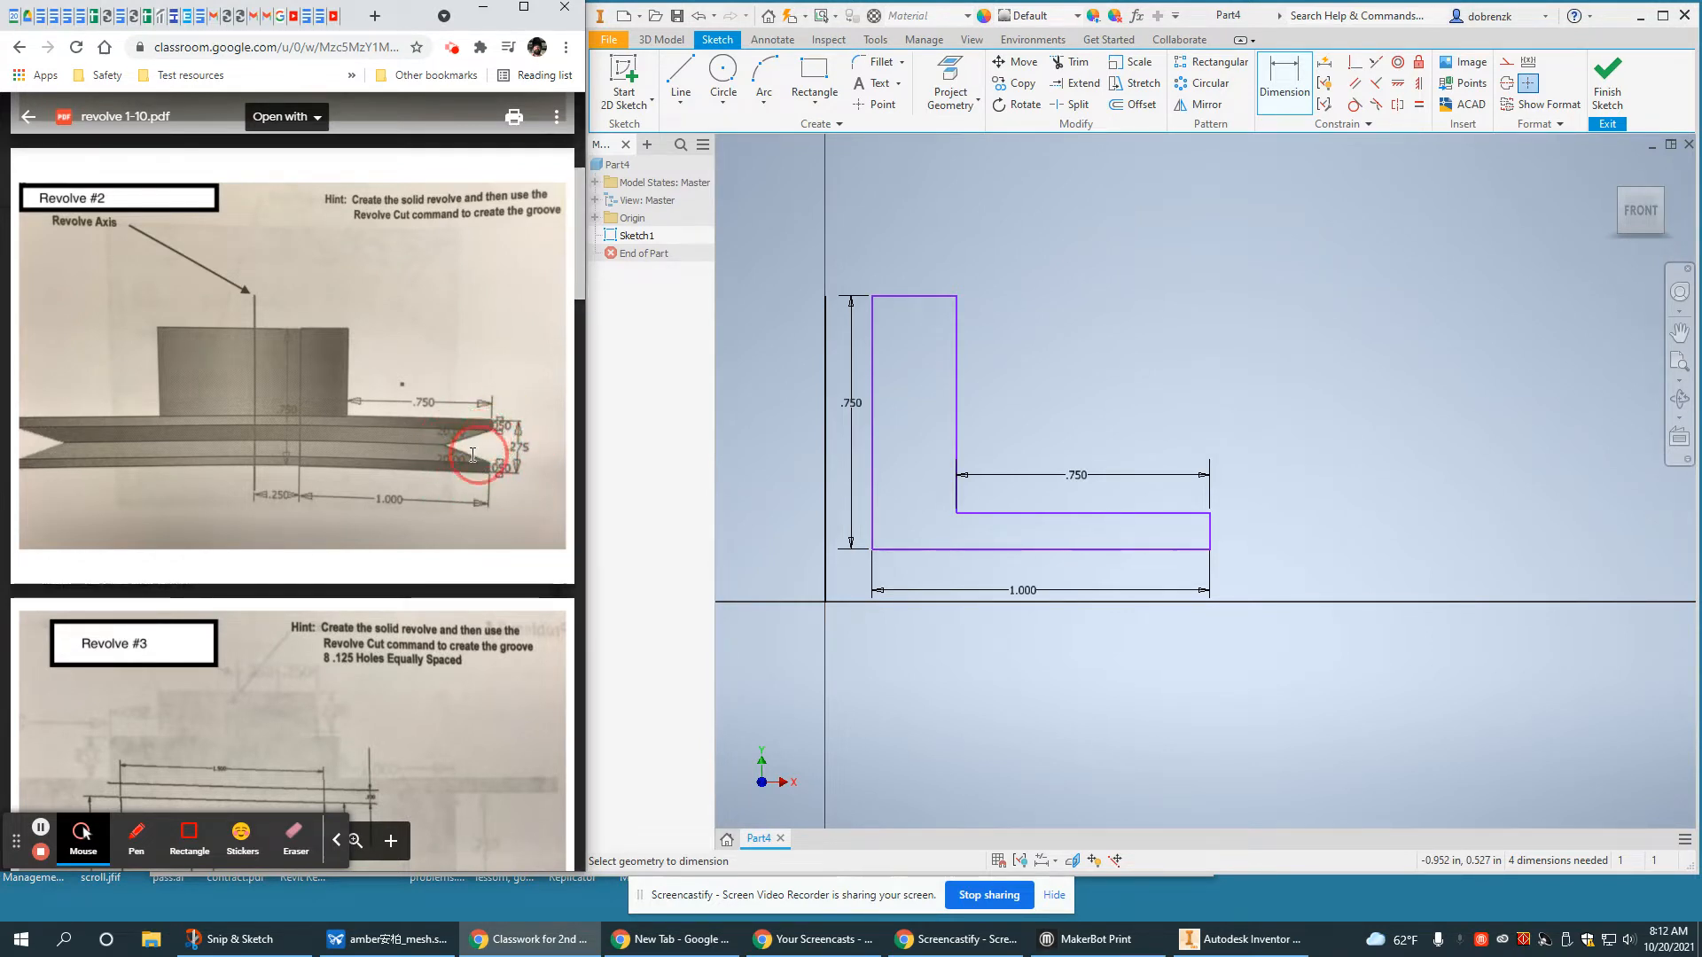
pyautogui.click(1155, 514)
pyautogui.click(1173, 549)
pyautogui.click(1284, 530)
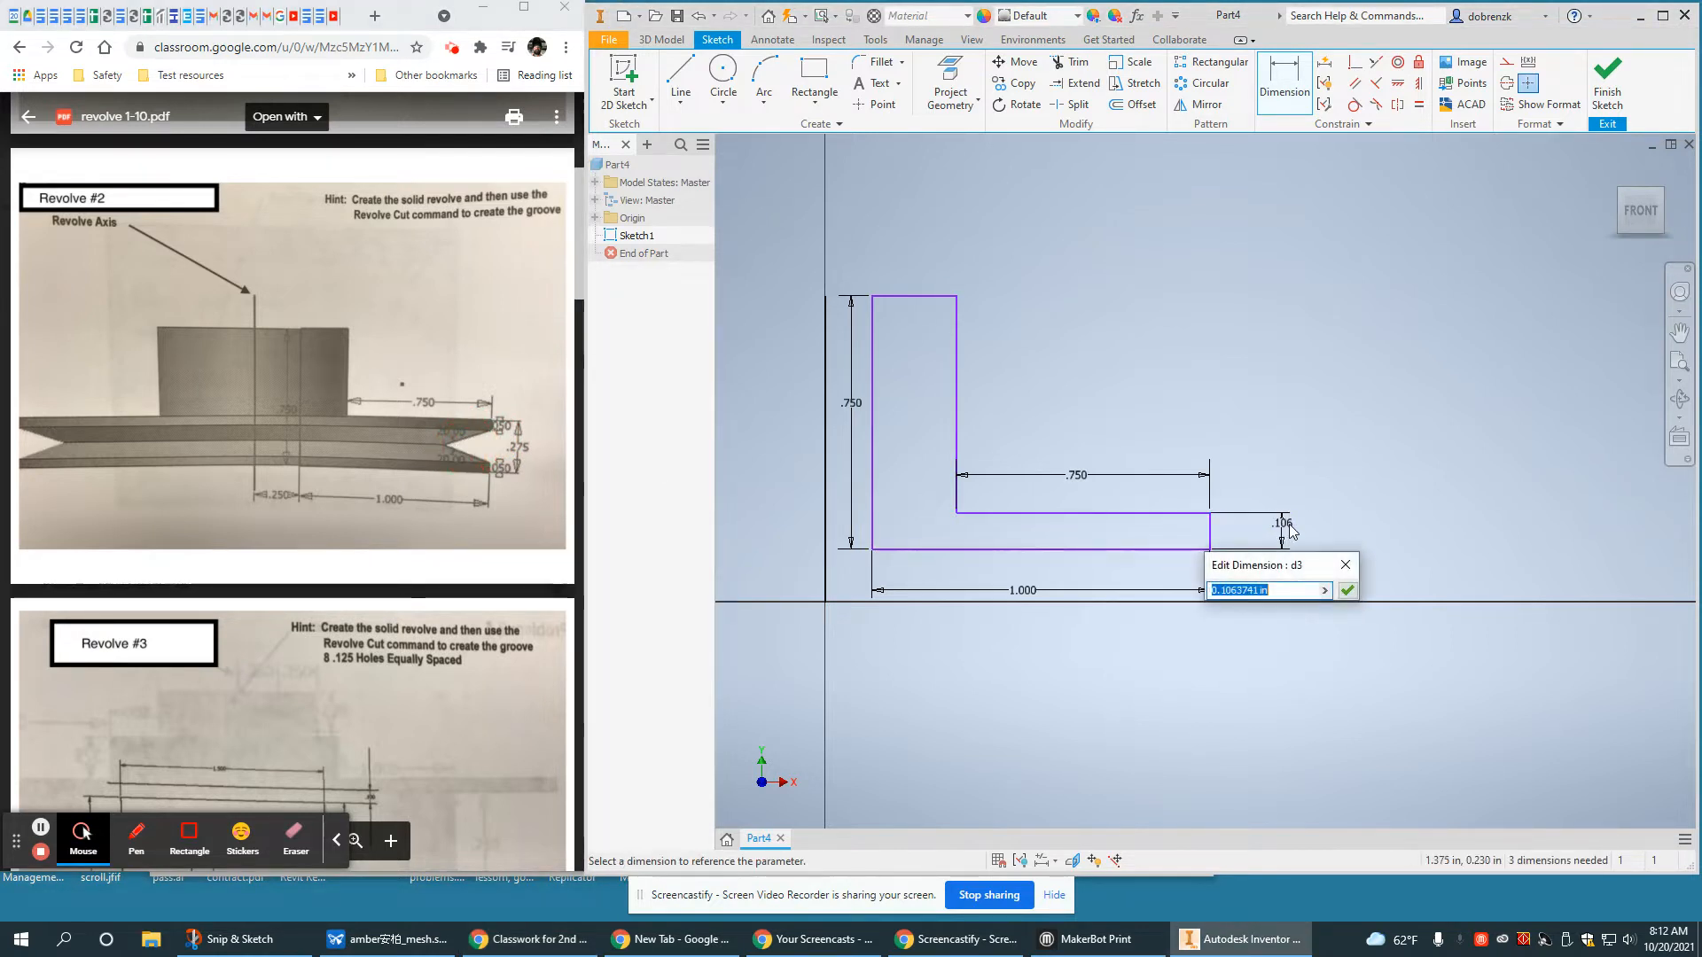
pyautogui.write('.275')
pyautogui.press('Return')
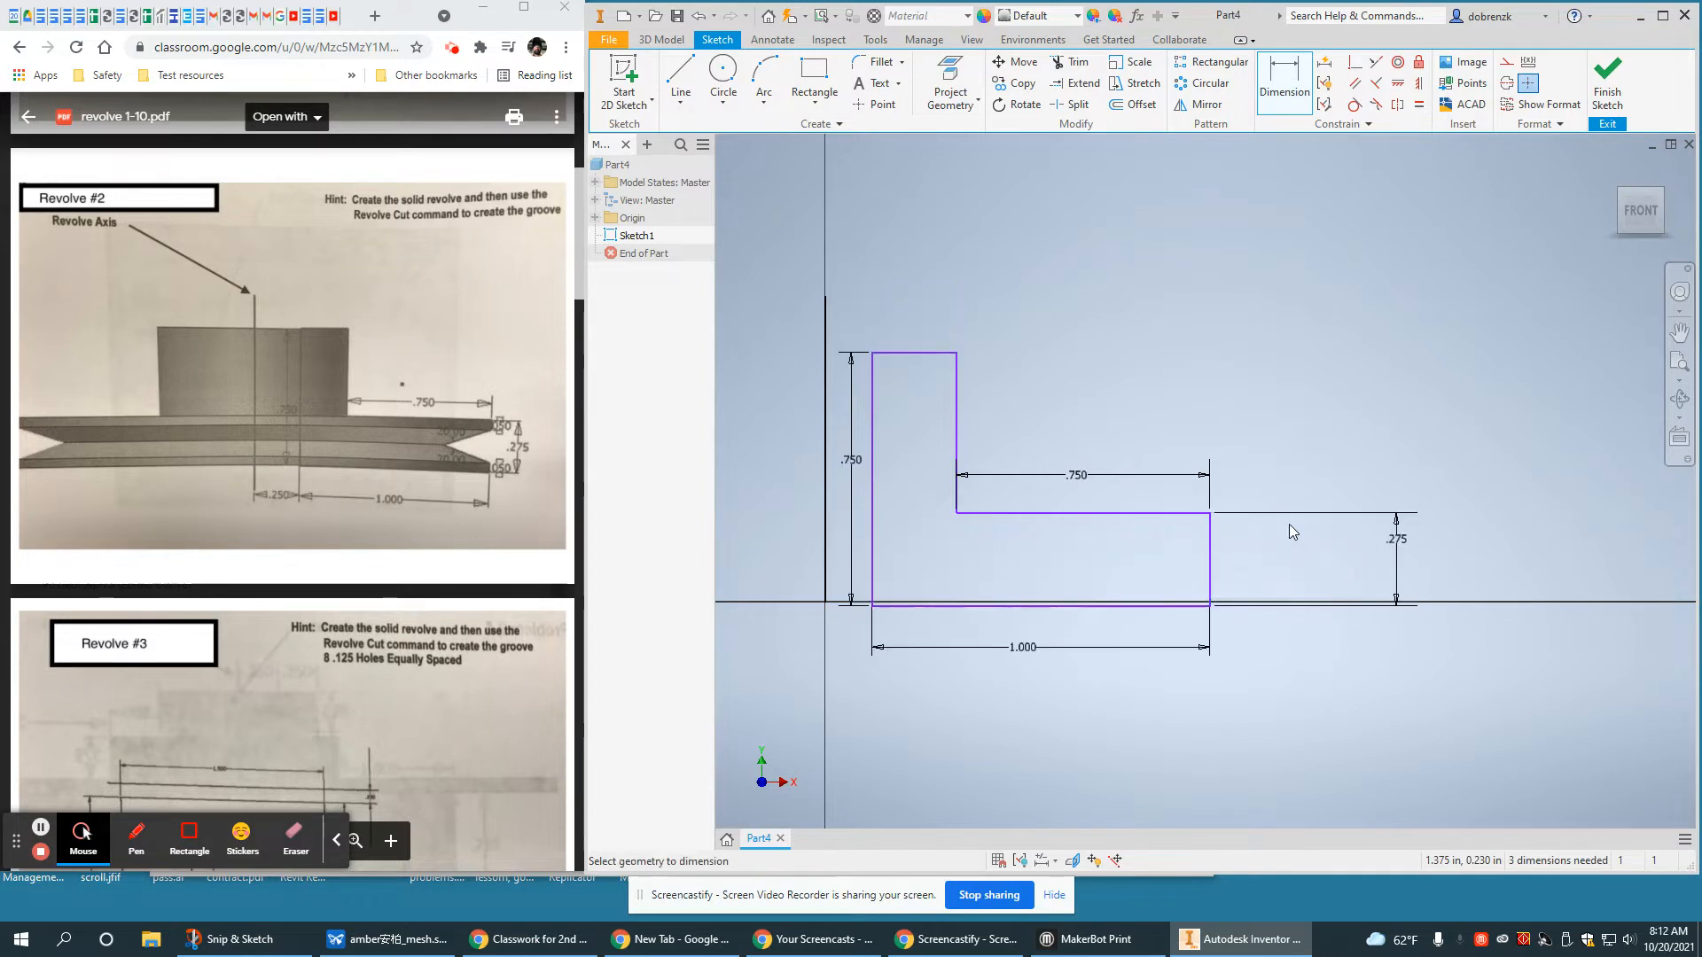
# Horizontally align the revolve axis line's top and bottom endpoints with the profile's upper and lower inner corners
pyautogui.click(1397, 85)
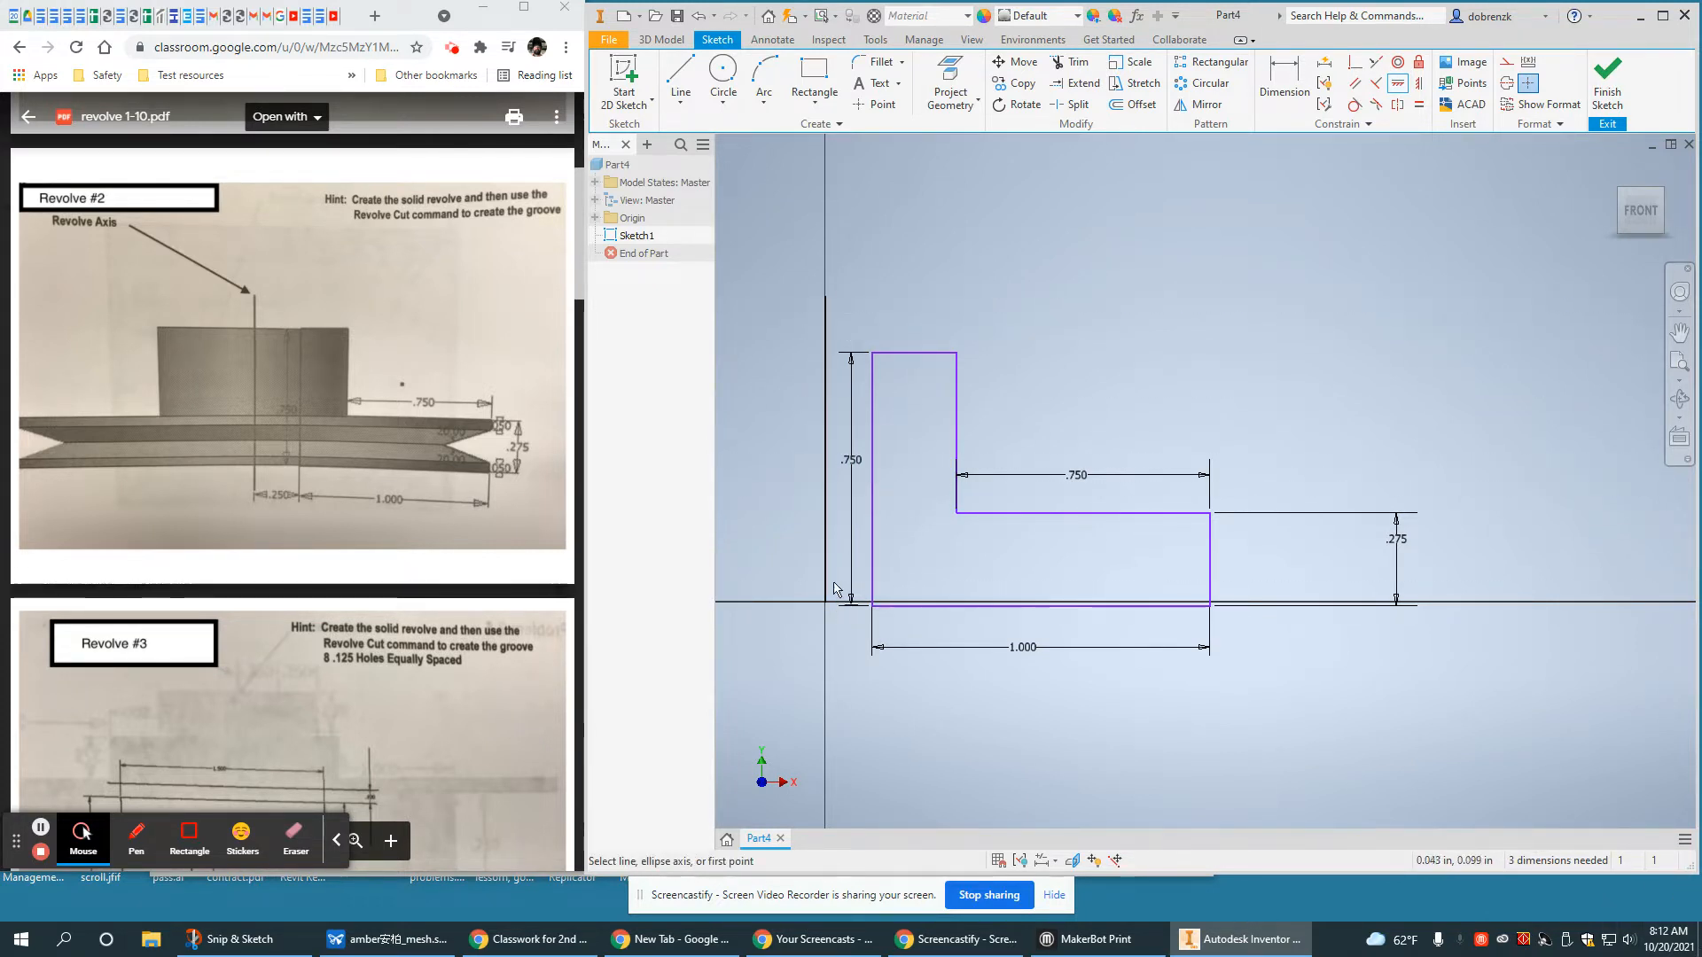
pyautogui.click(825, 300)
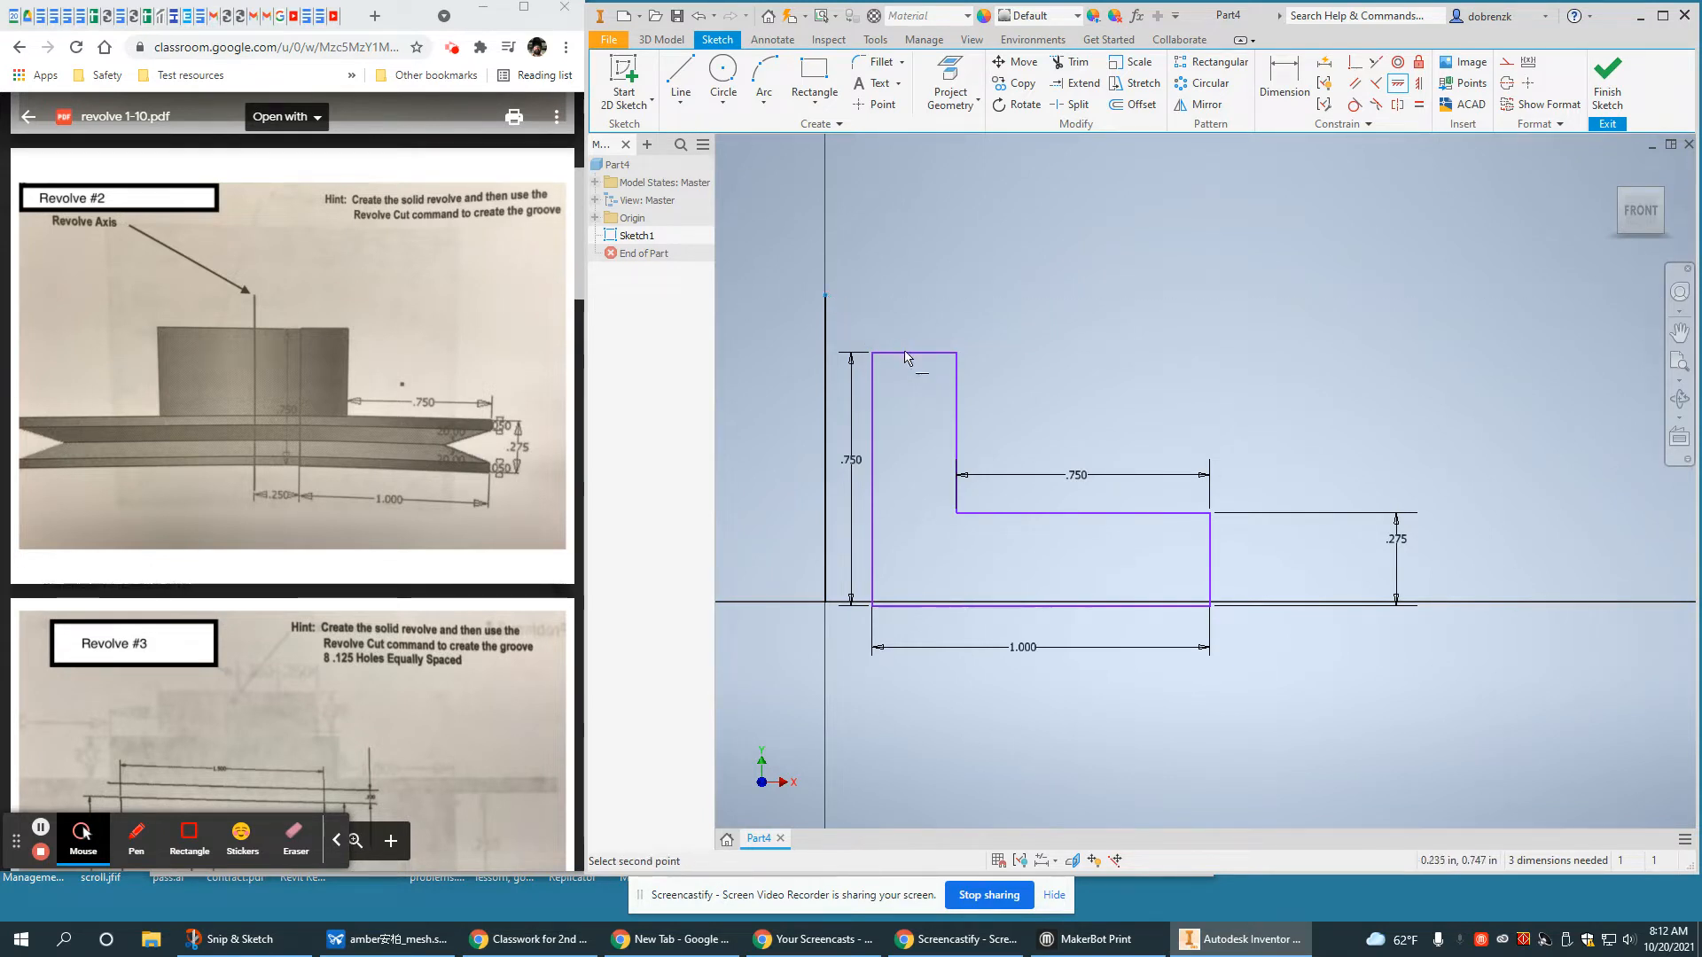
pyautogui.click(872, 355)
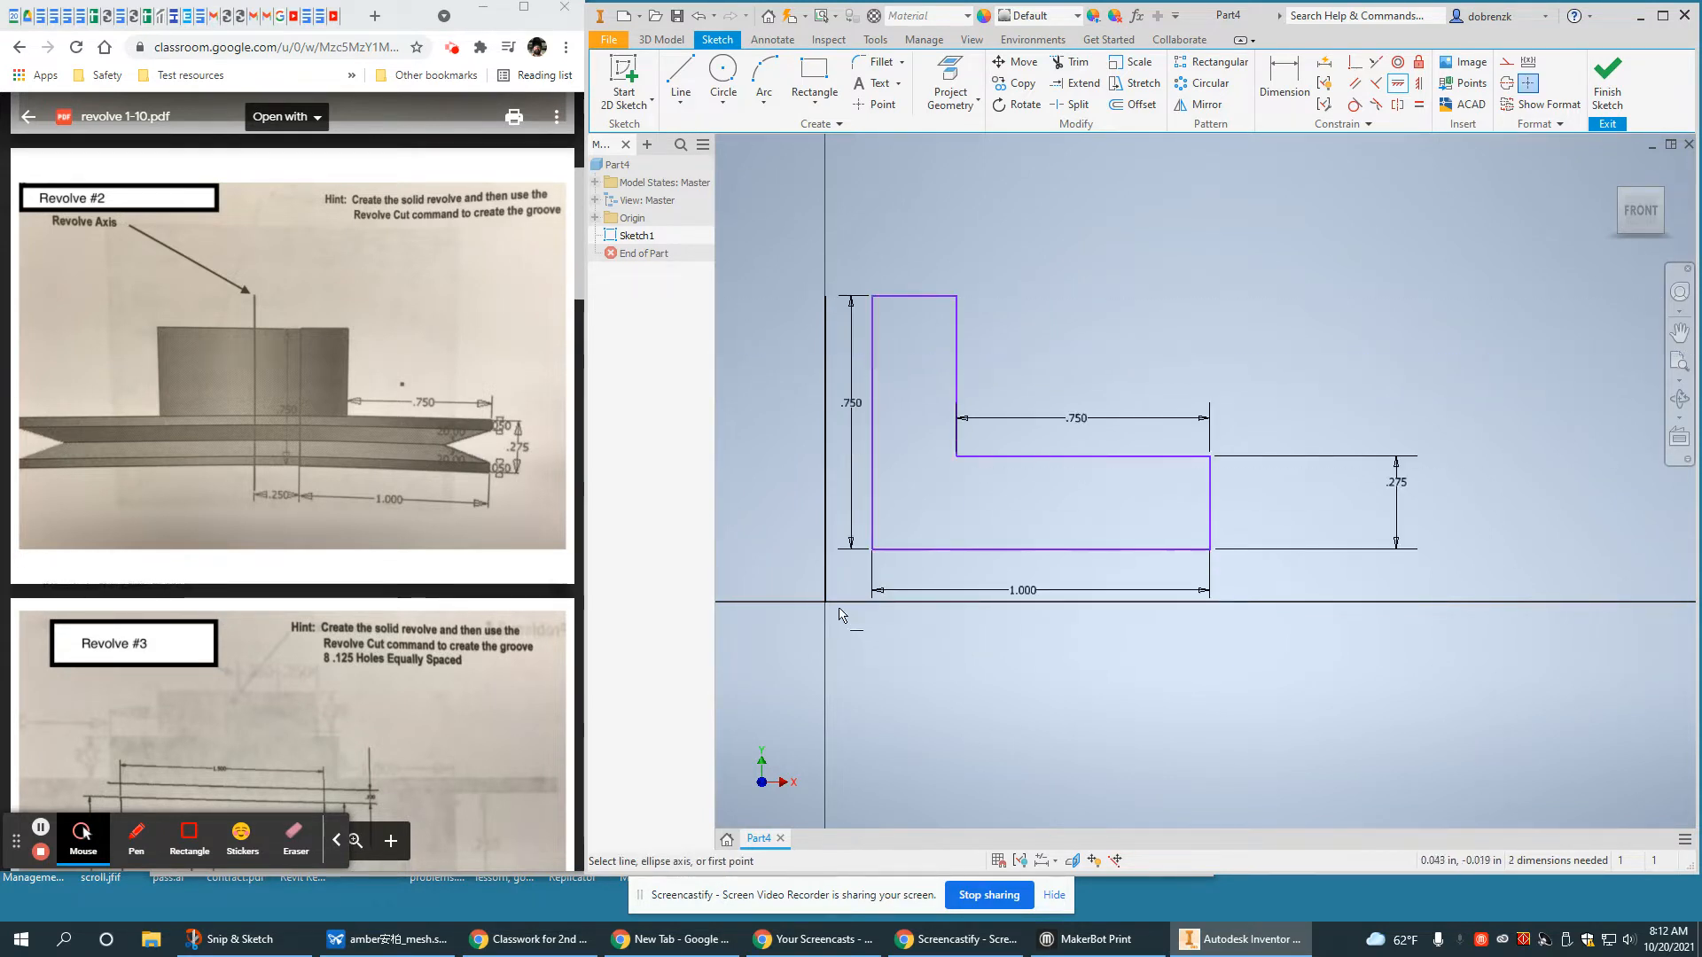
pyautogui.click(871, 549)
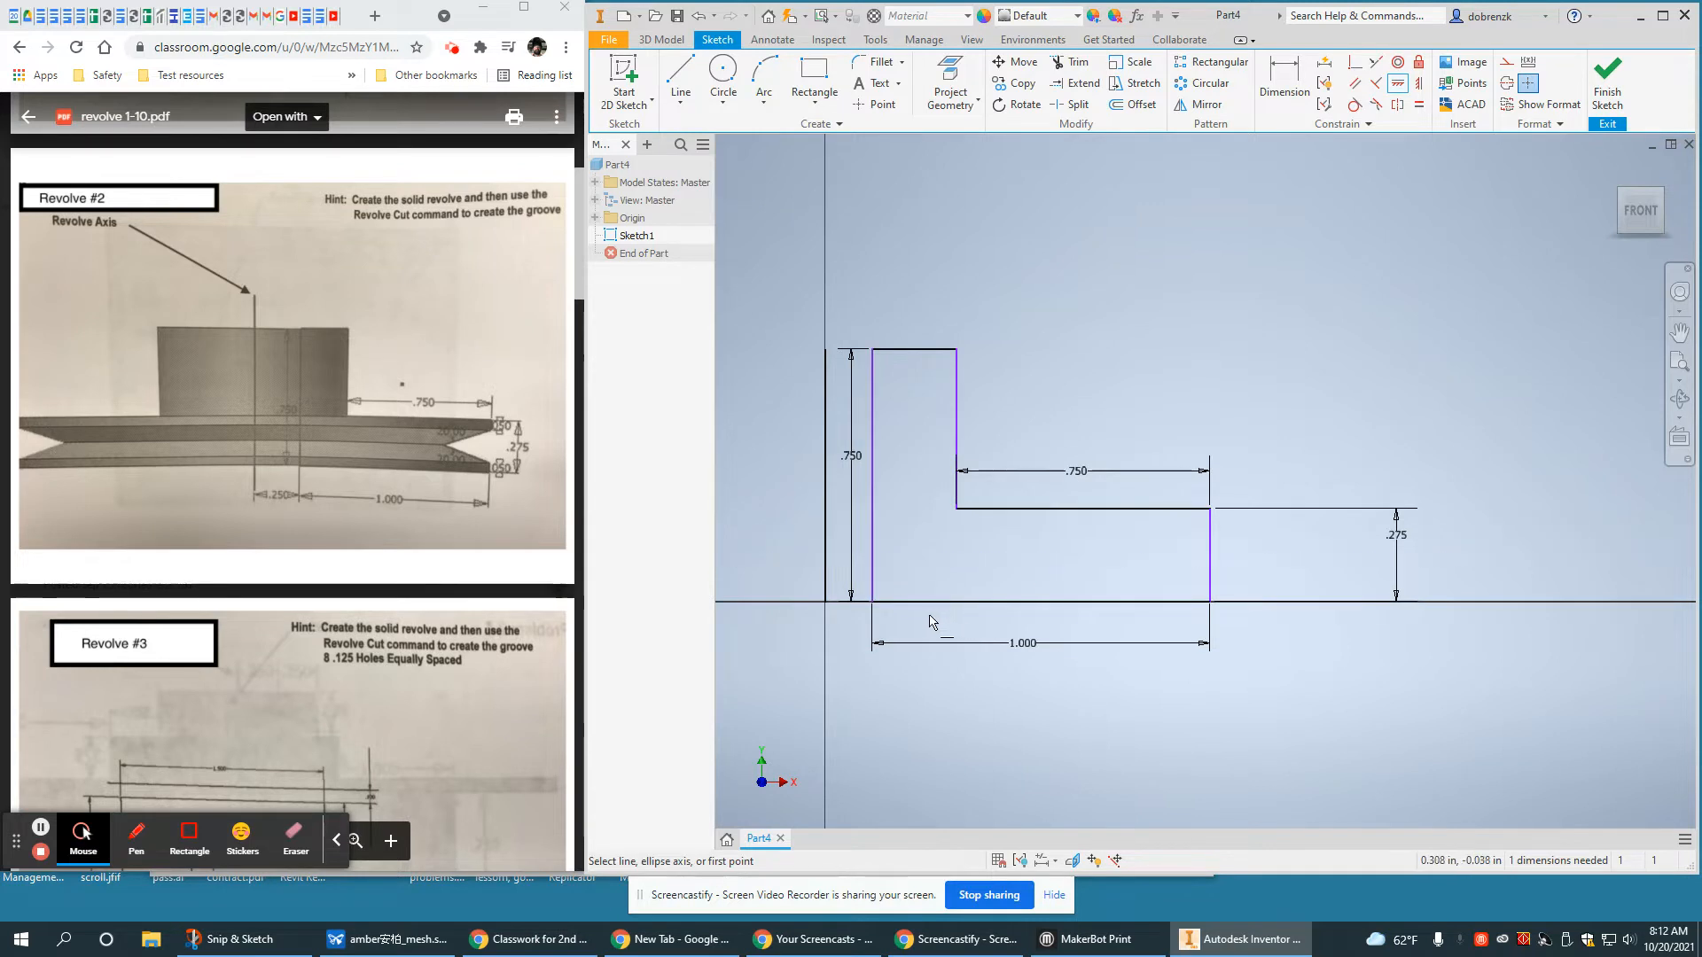
pyautogui.rightClick(1234, 220)
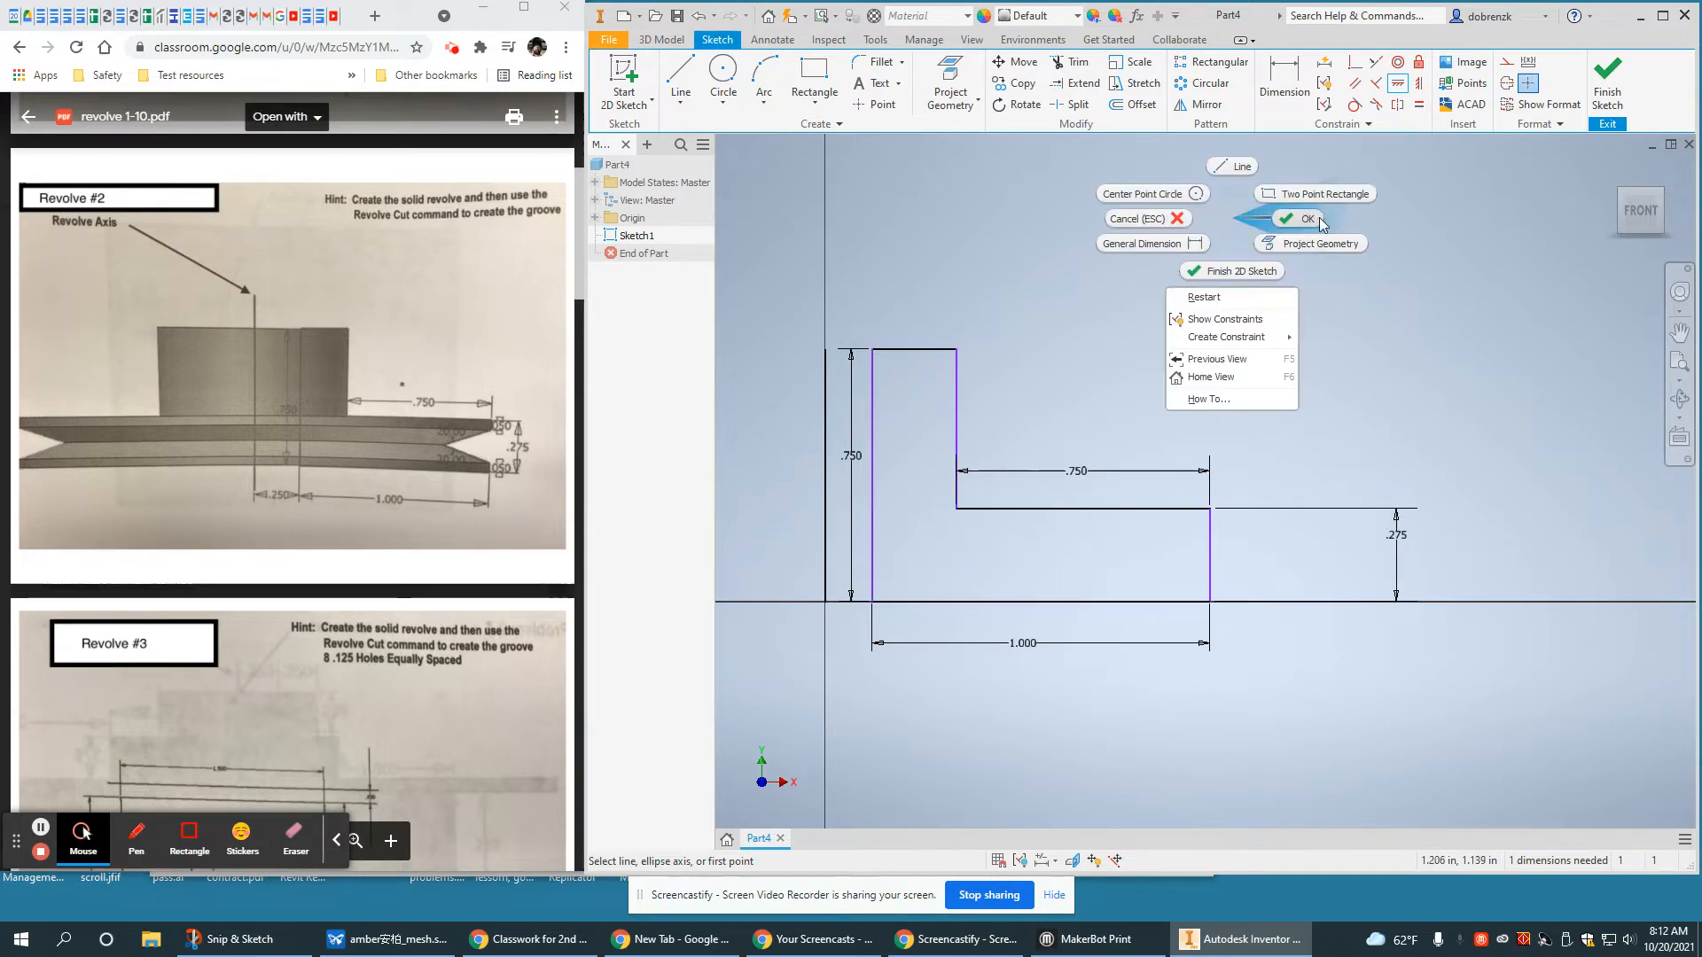
pyautogui.click(1287, 218)
# Dimension the gap between the revolve axis and the profile's inner vertical edge at 0.25 in
pyautogui.click(1285, 76)
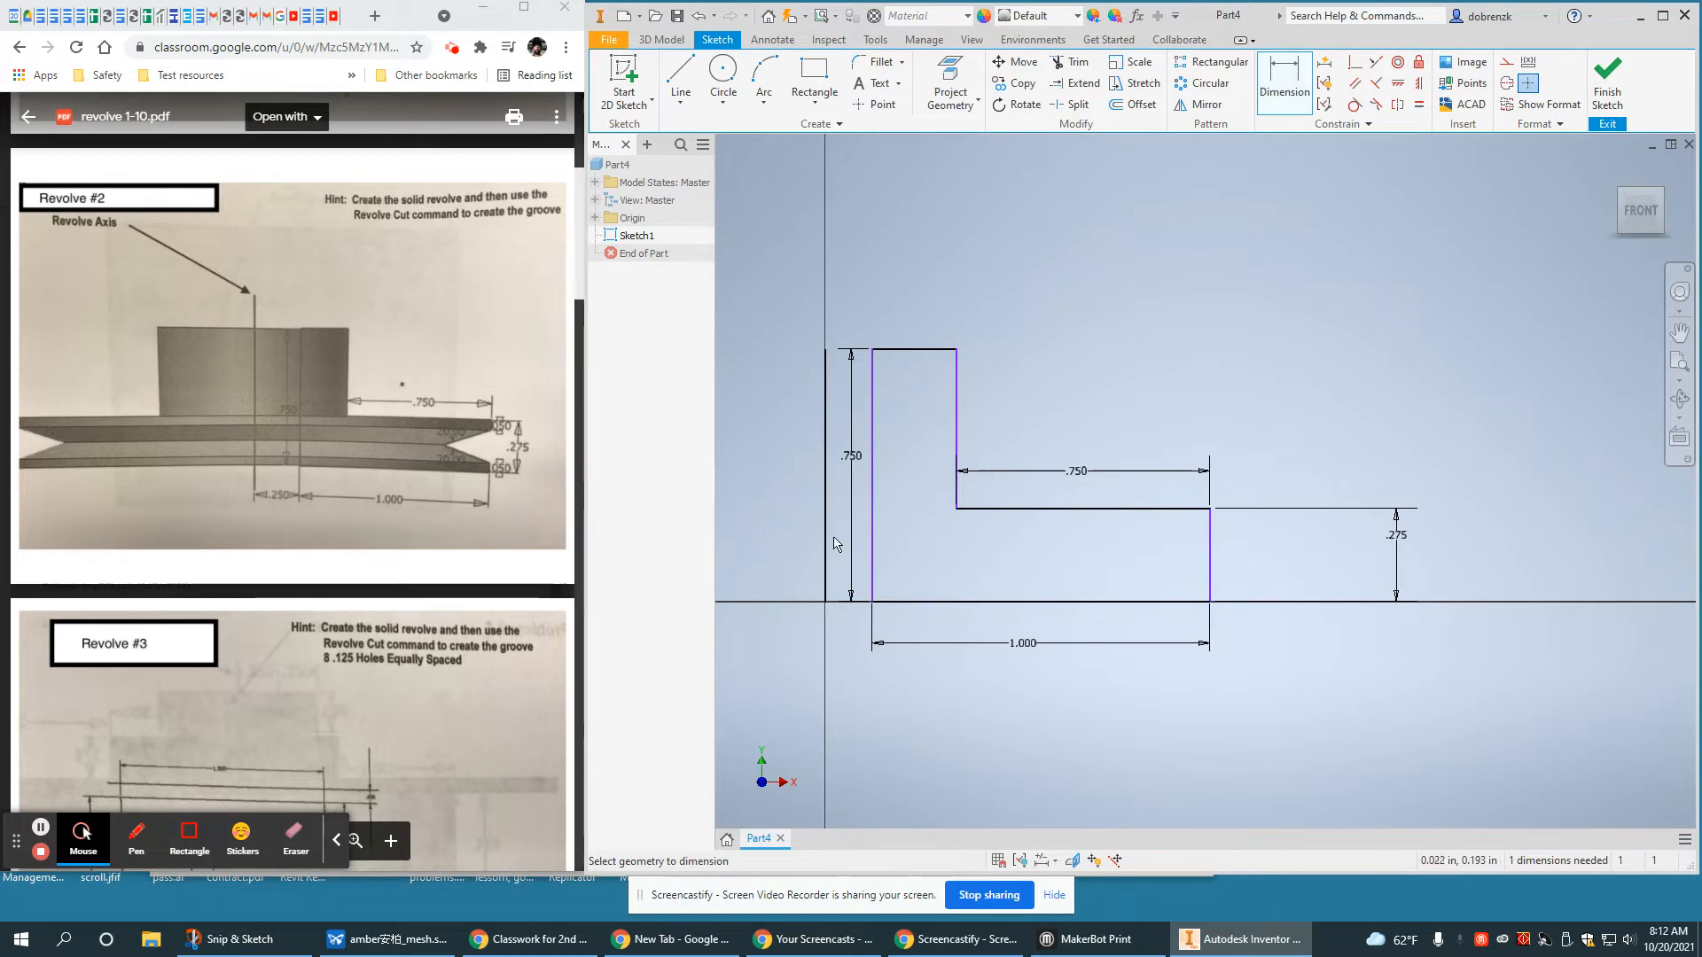
pyautogui.click(873, 557)
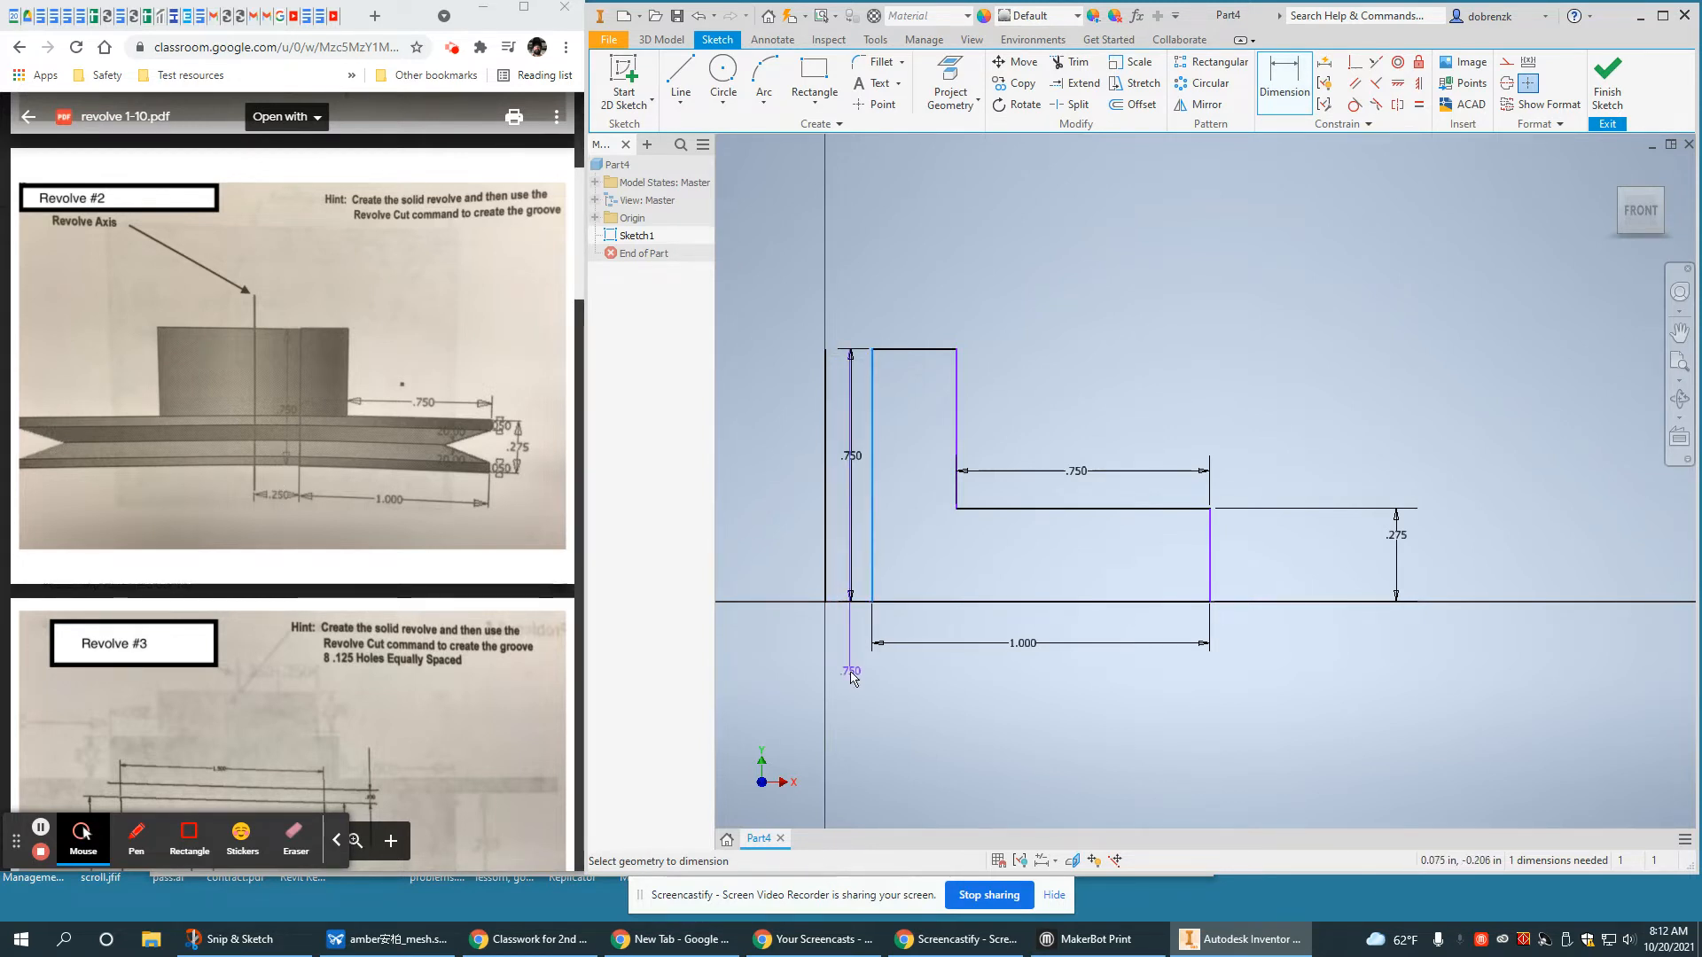
pyautogui.click(826, 611)
pyautogui.click(848, 679)
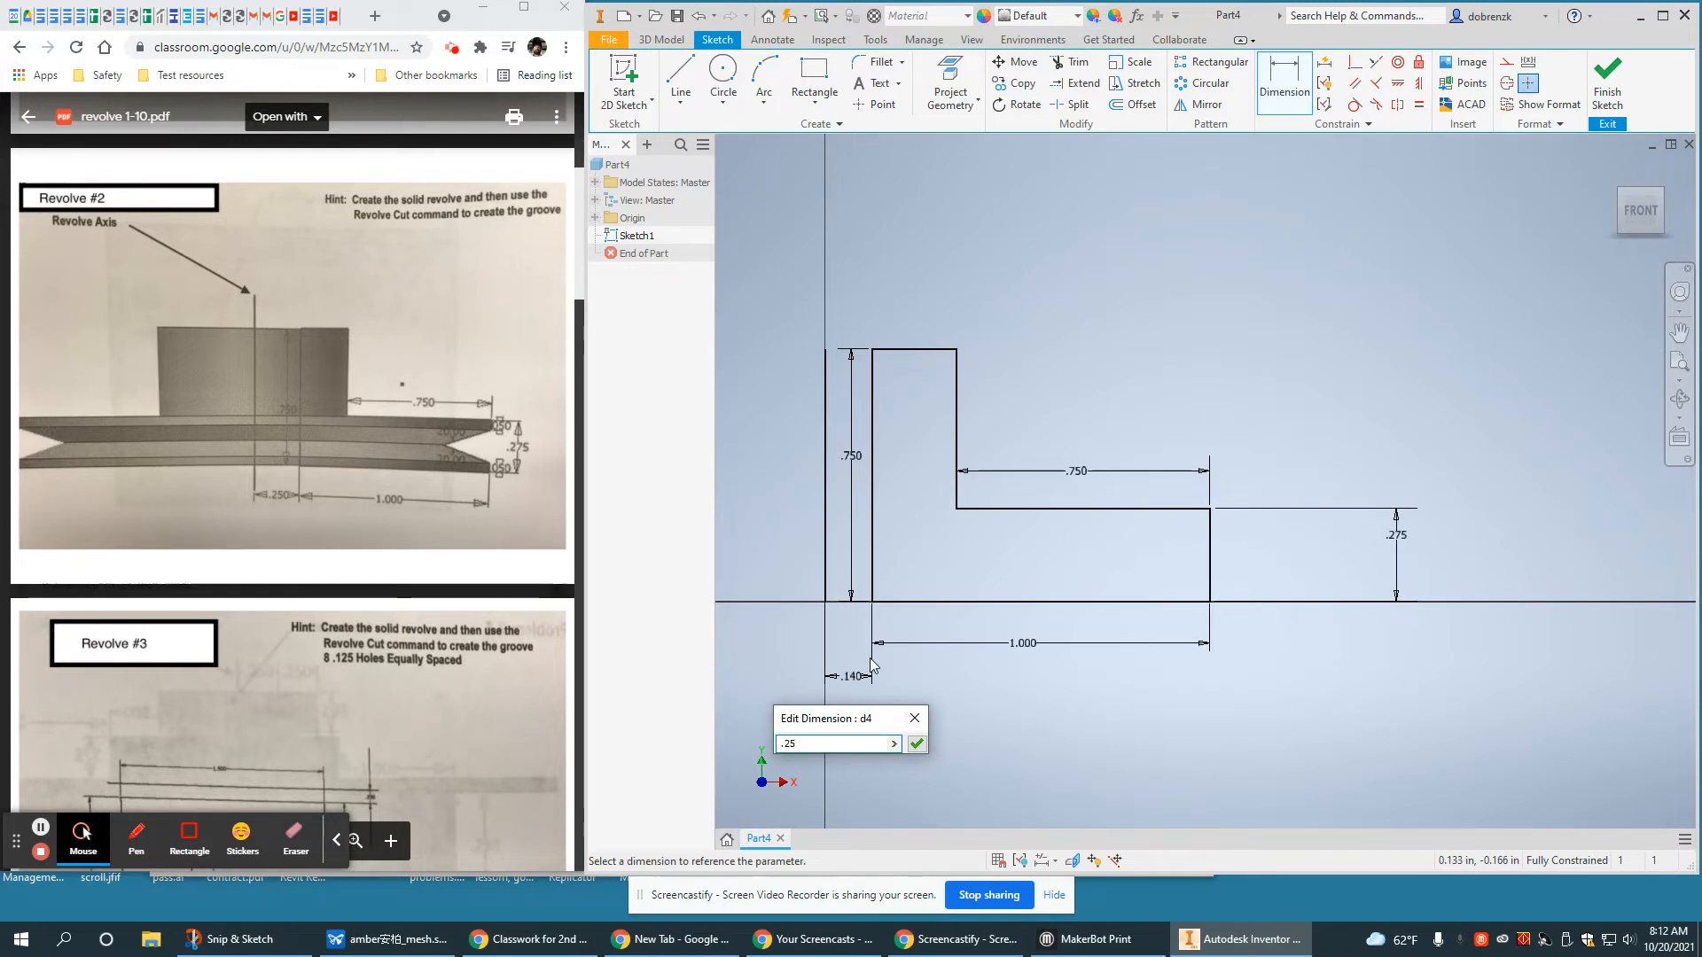
pyautogui.press('Return')
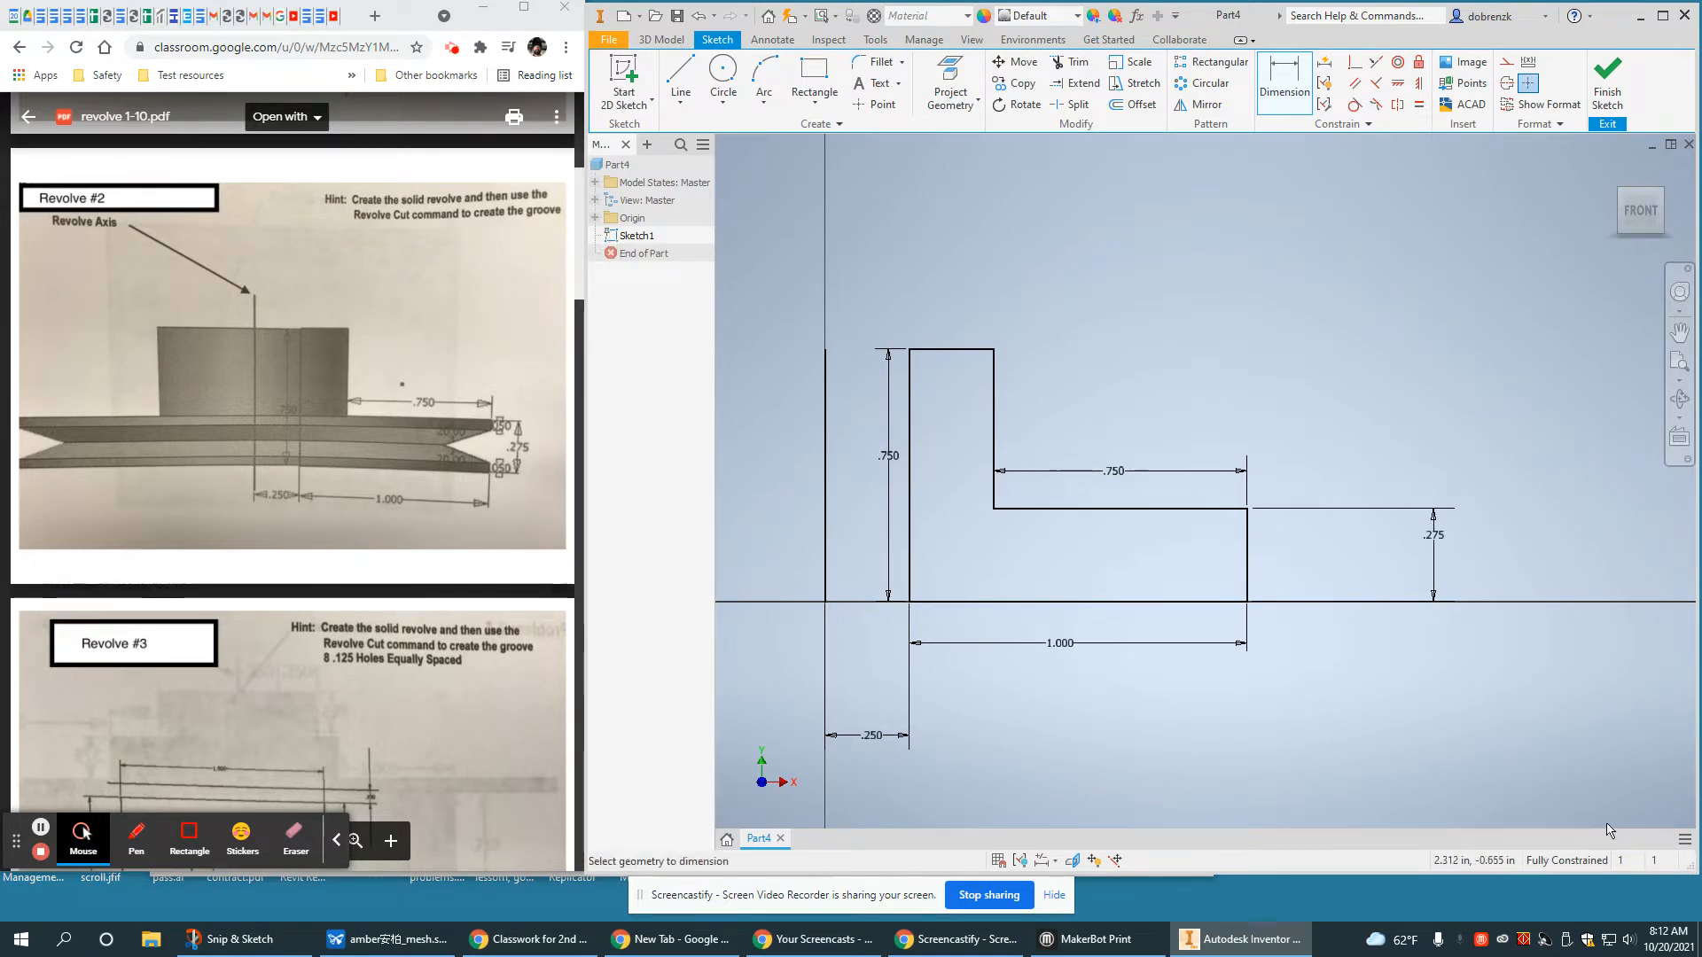
# Revolve the L-shaped profile a full 360 degrees about the vertical axis line into a solid
pyautogui.click(659, 39)
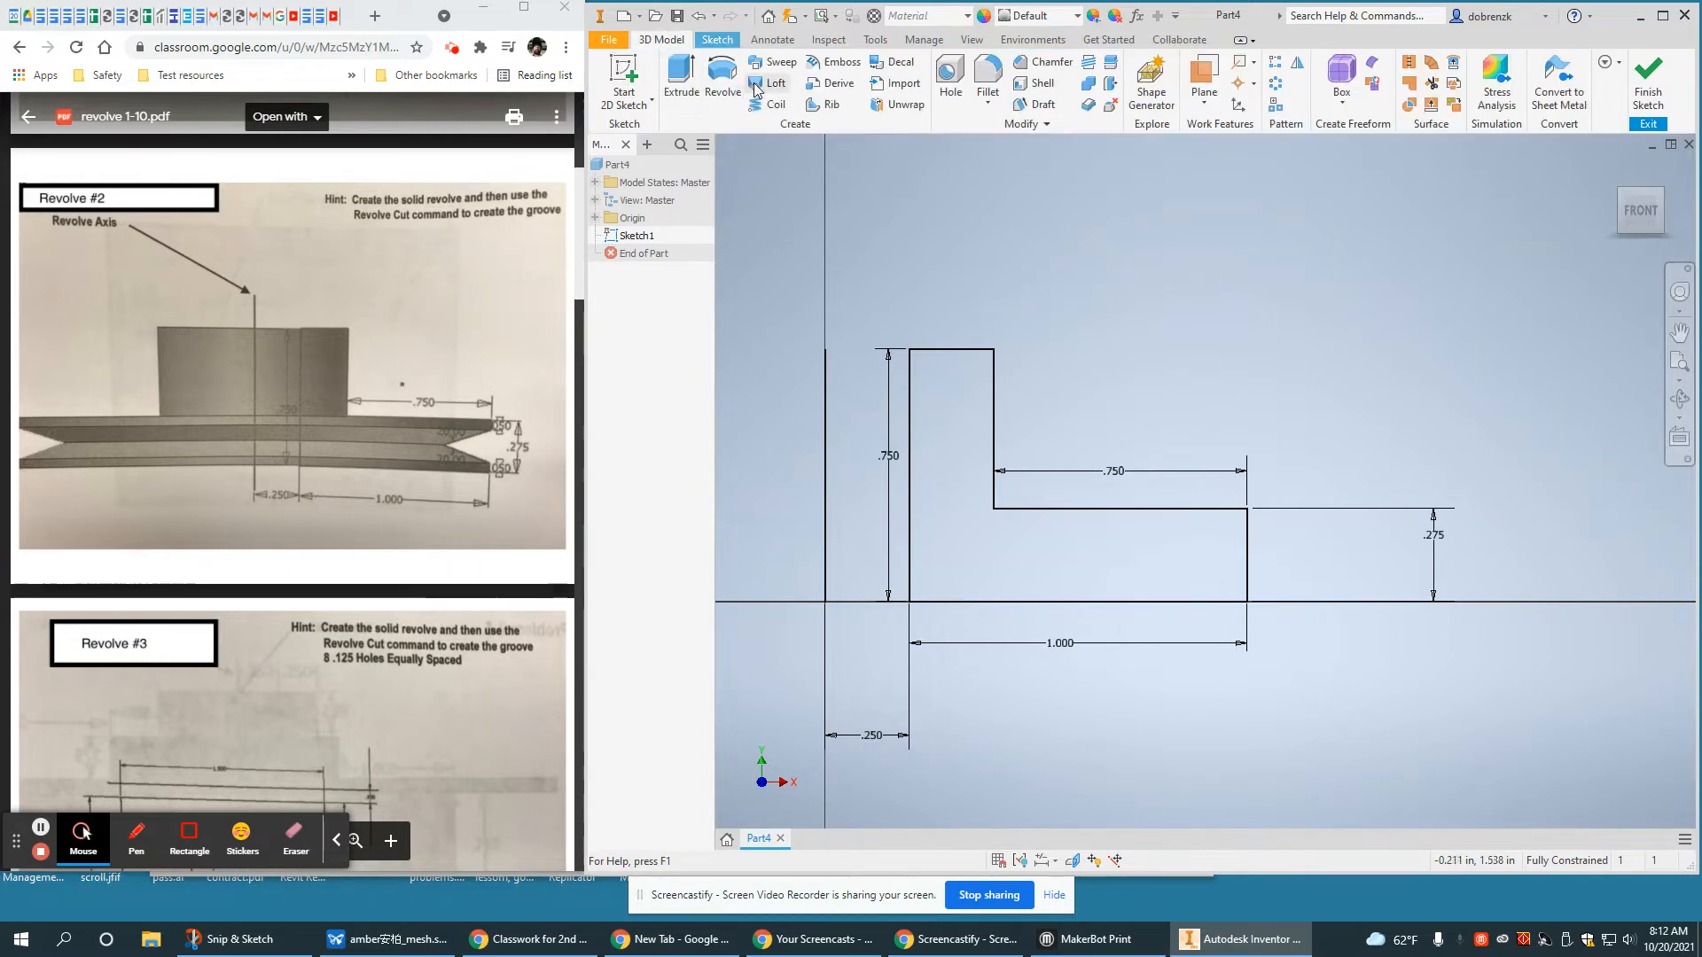
pyautogui.click(723, 78)
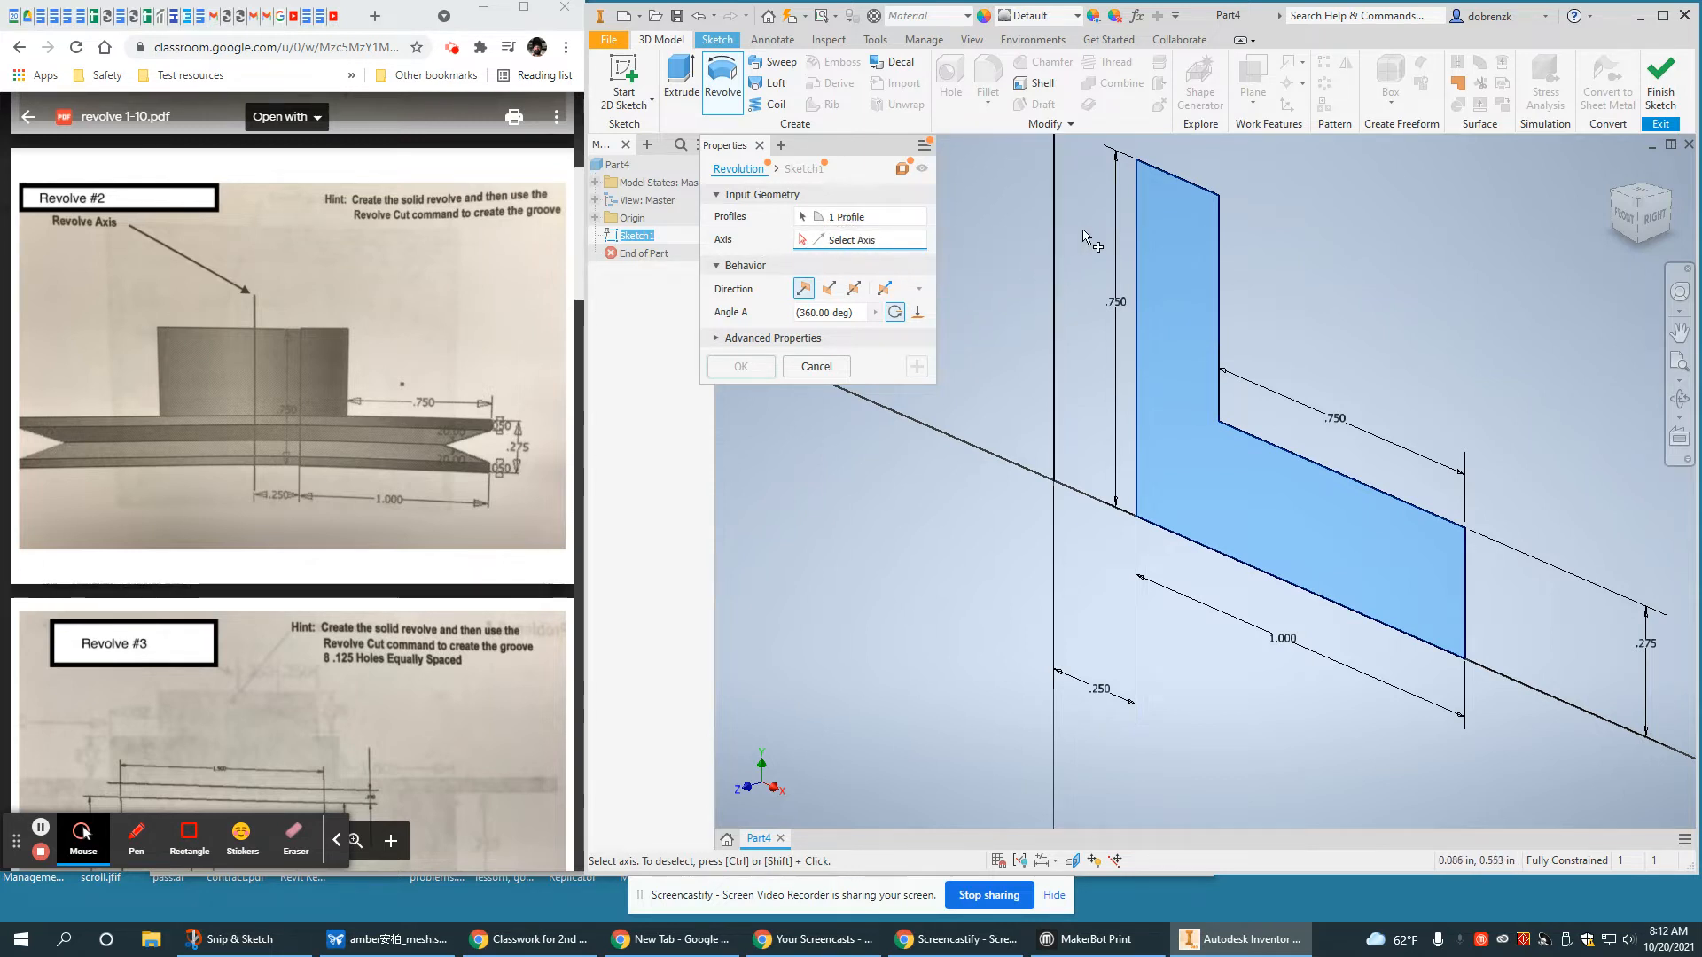
pyautogui.click(1055, 249)
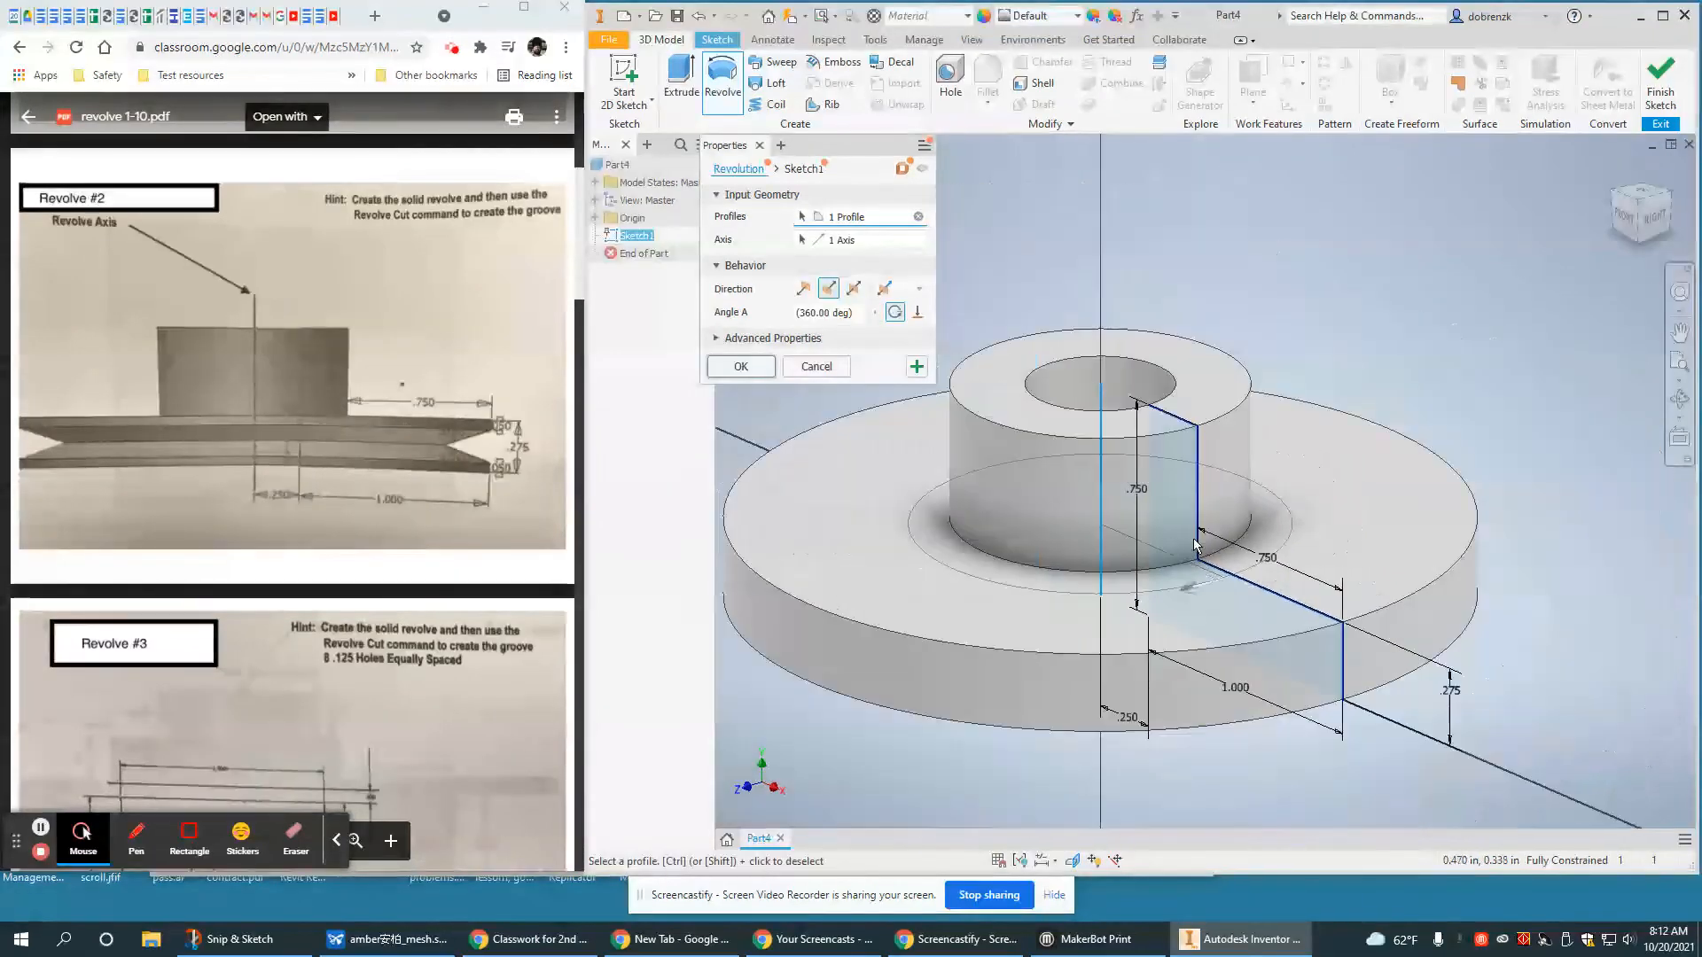
pyautogui.click(740, 366)
pyautogui.scroll(-3, 1163, 409)
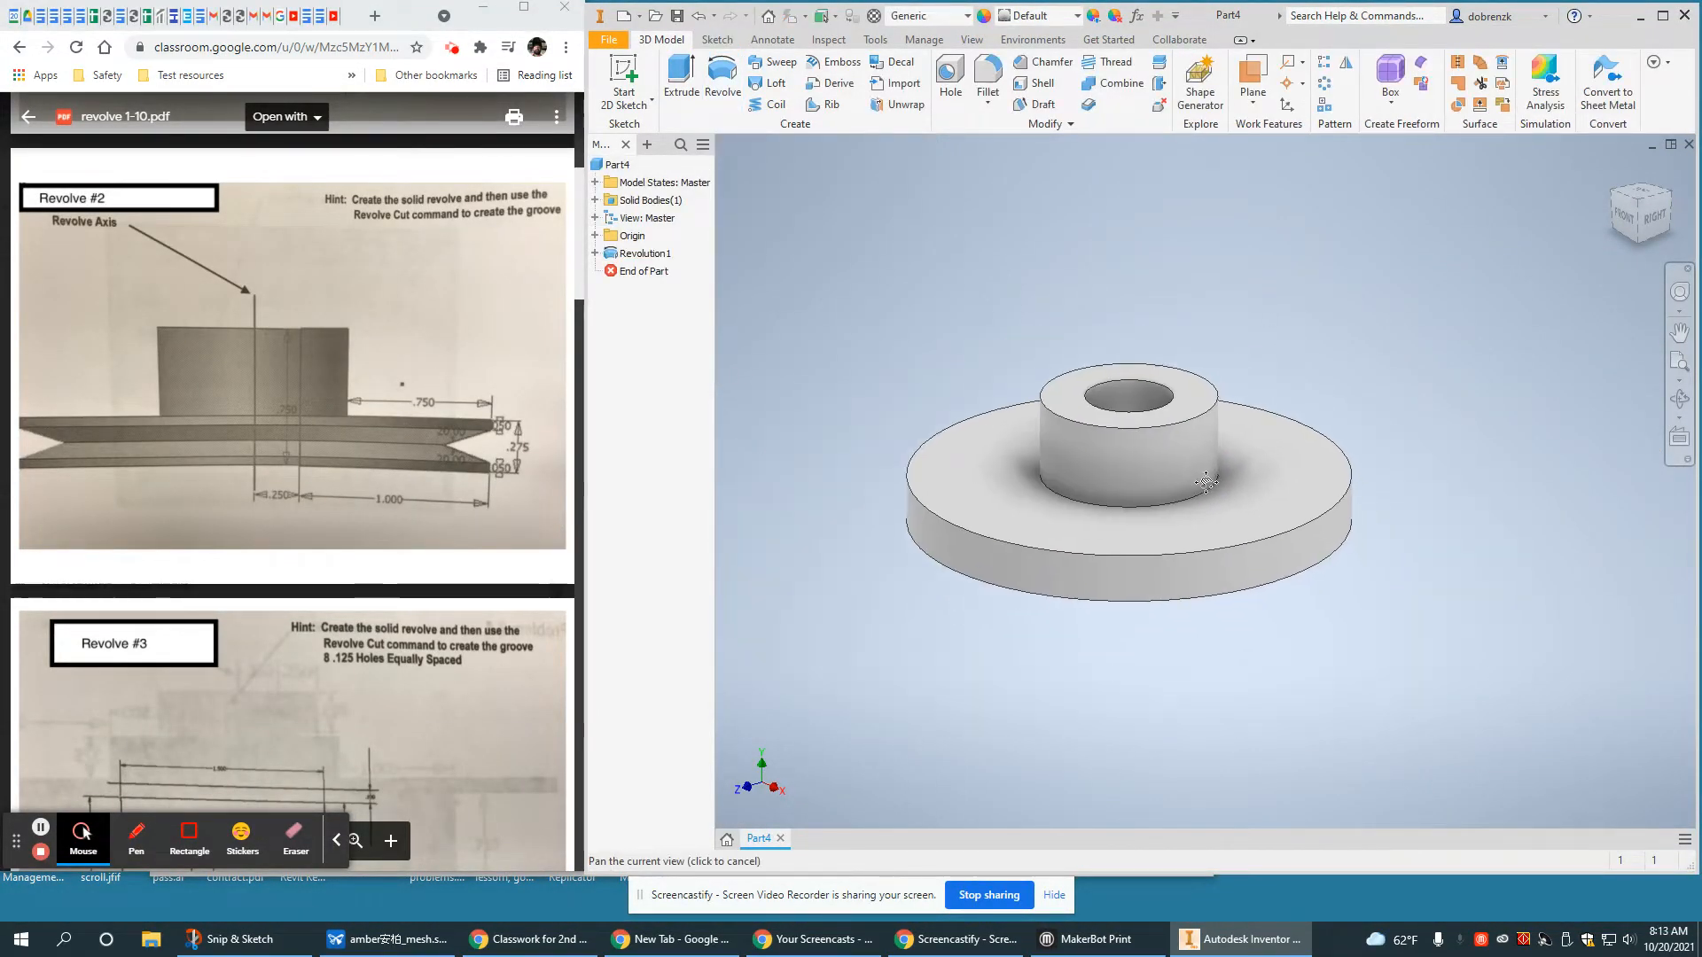
# Start a new sketch on the XY plane and slice the graphics to expose the part's cross-section
pyautogui.click(636, 71)
pyautogui.click(595, 236)
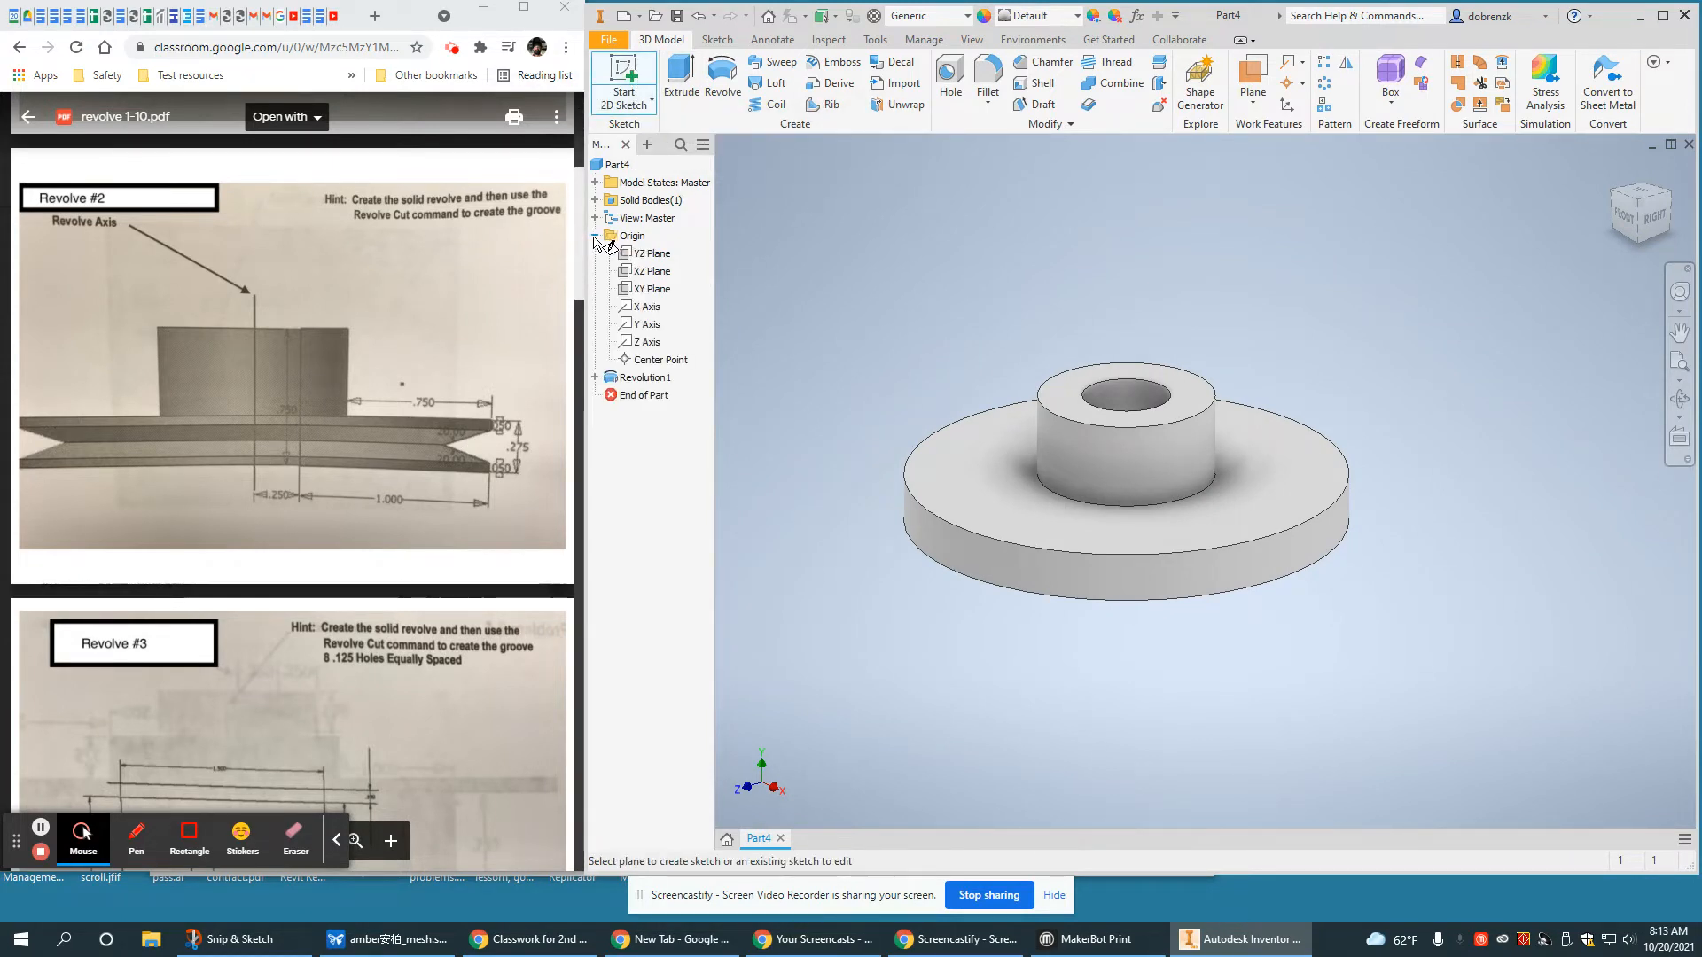
pyautogui.click(654, 290)
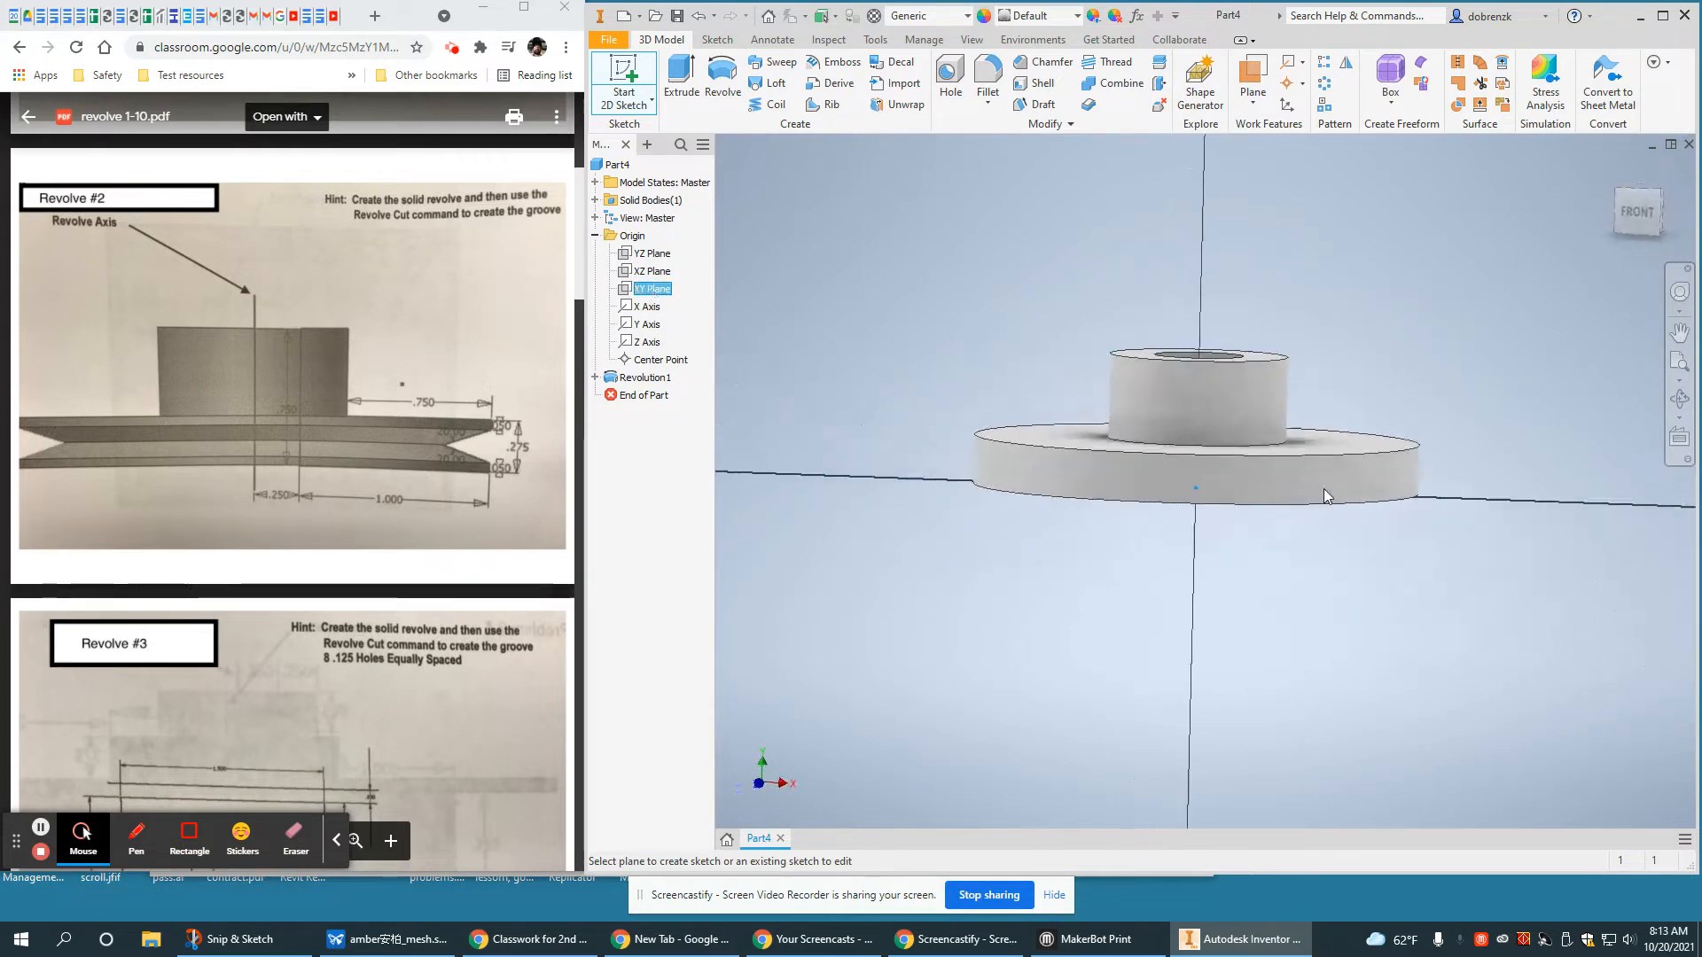
pyautogui.moveTo(1237, 516); pyautogui.dragTo(1258, 516, button='middle')
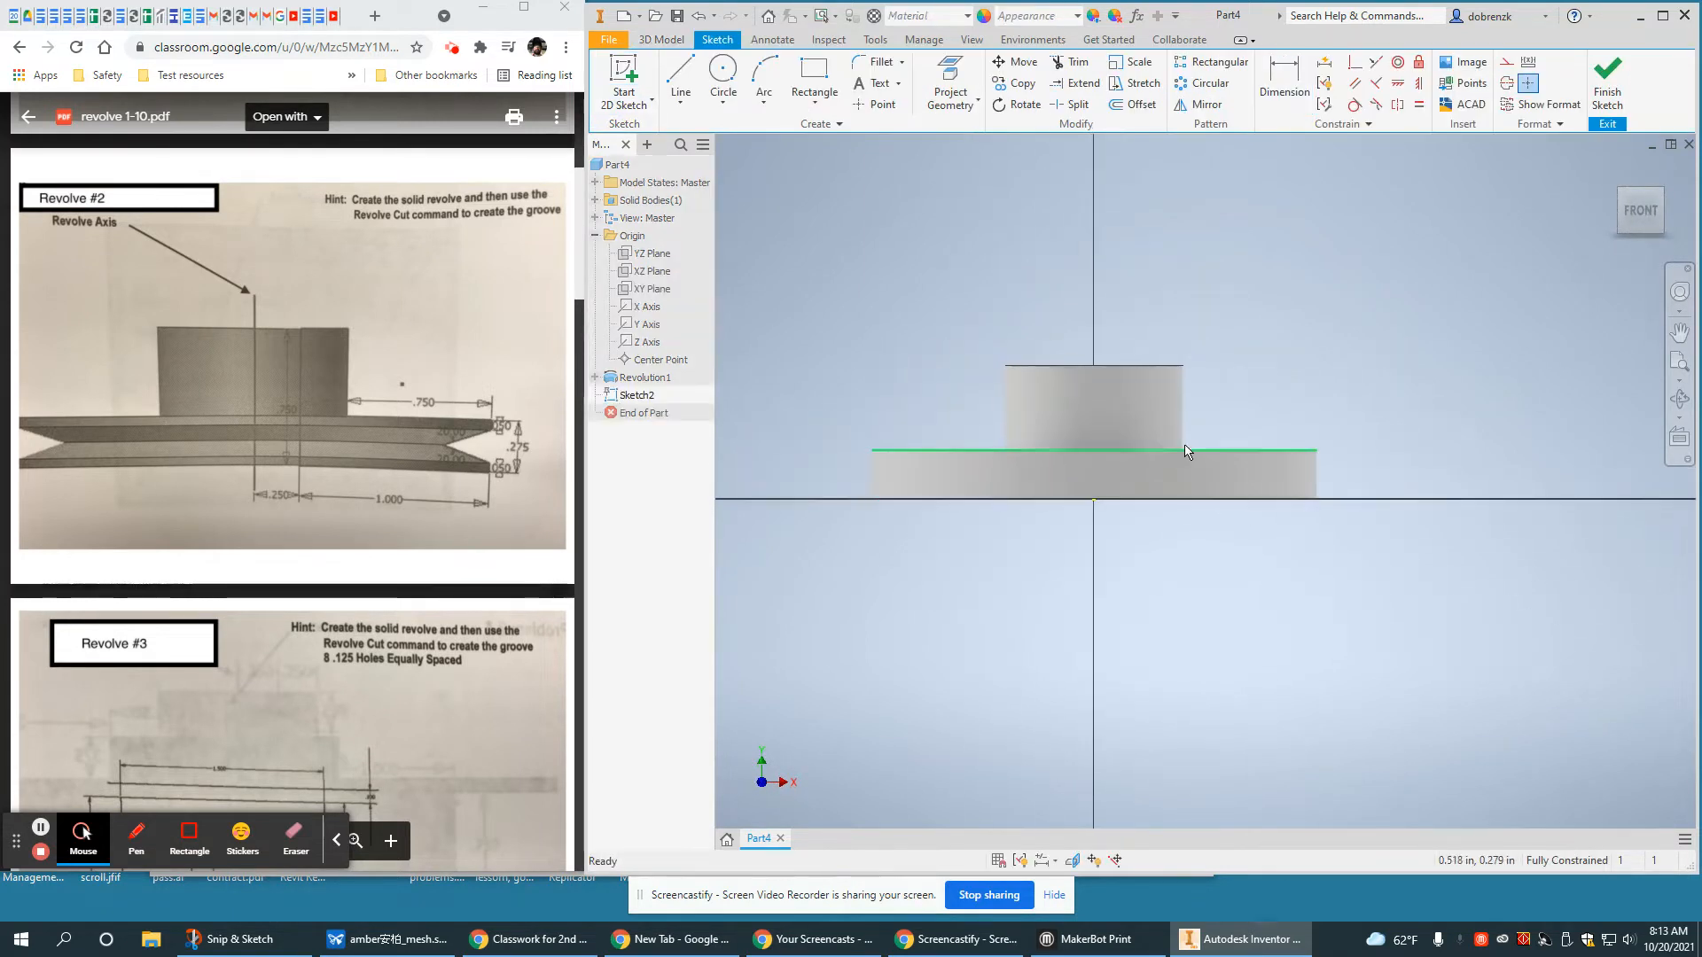
pyautogui.rightClick(1087, 415)
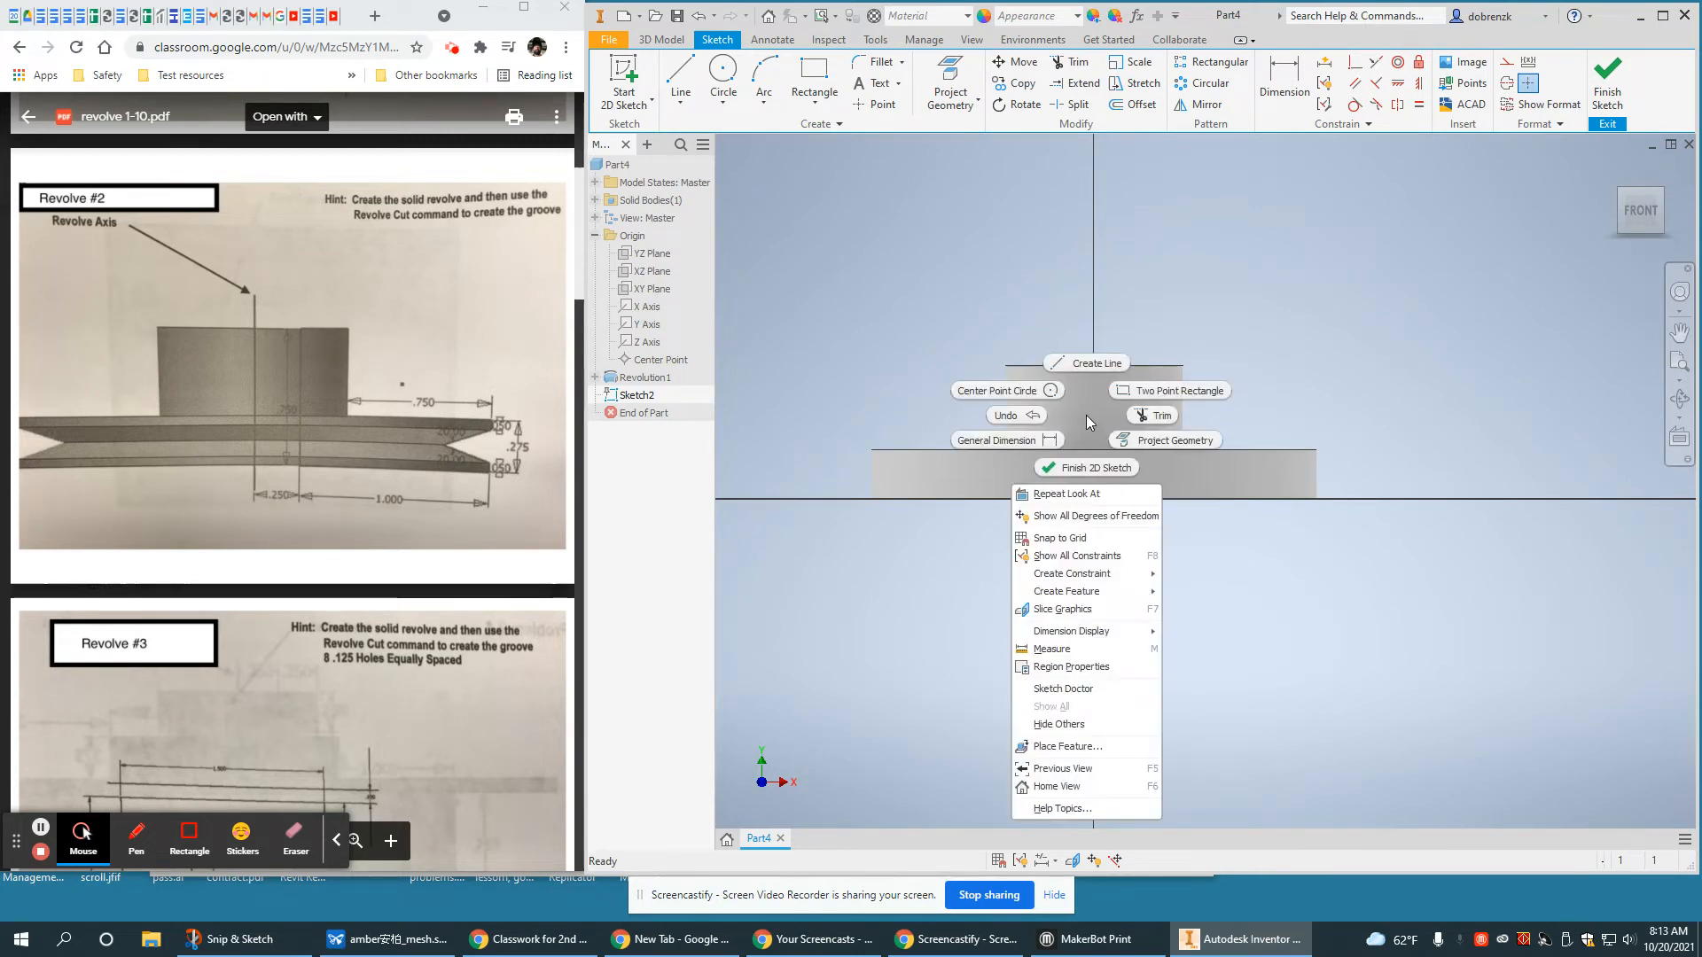
pyautogui.click(1062, 609)
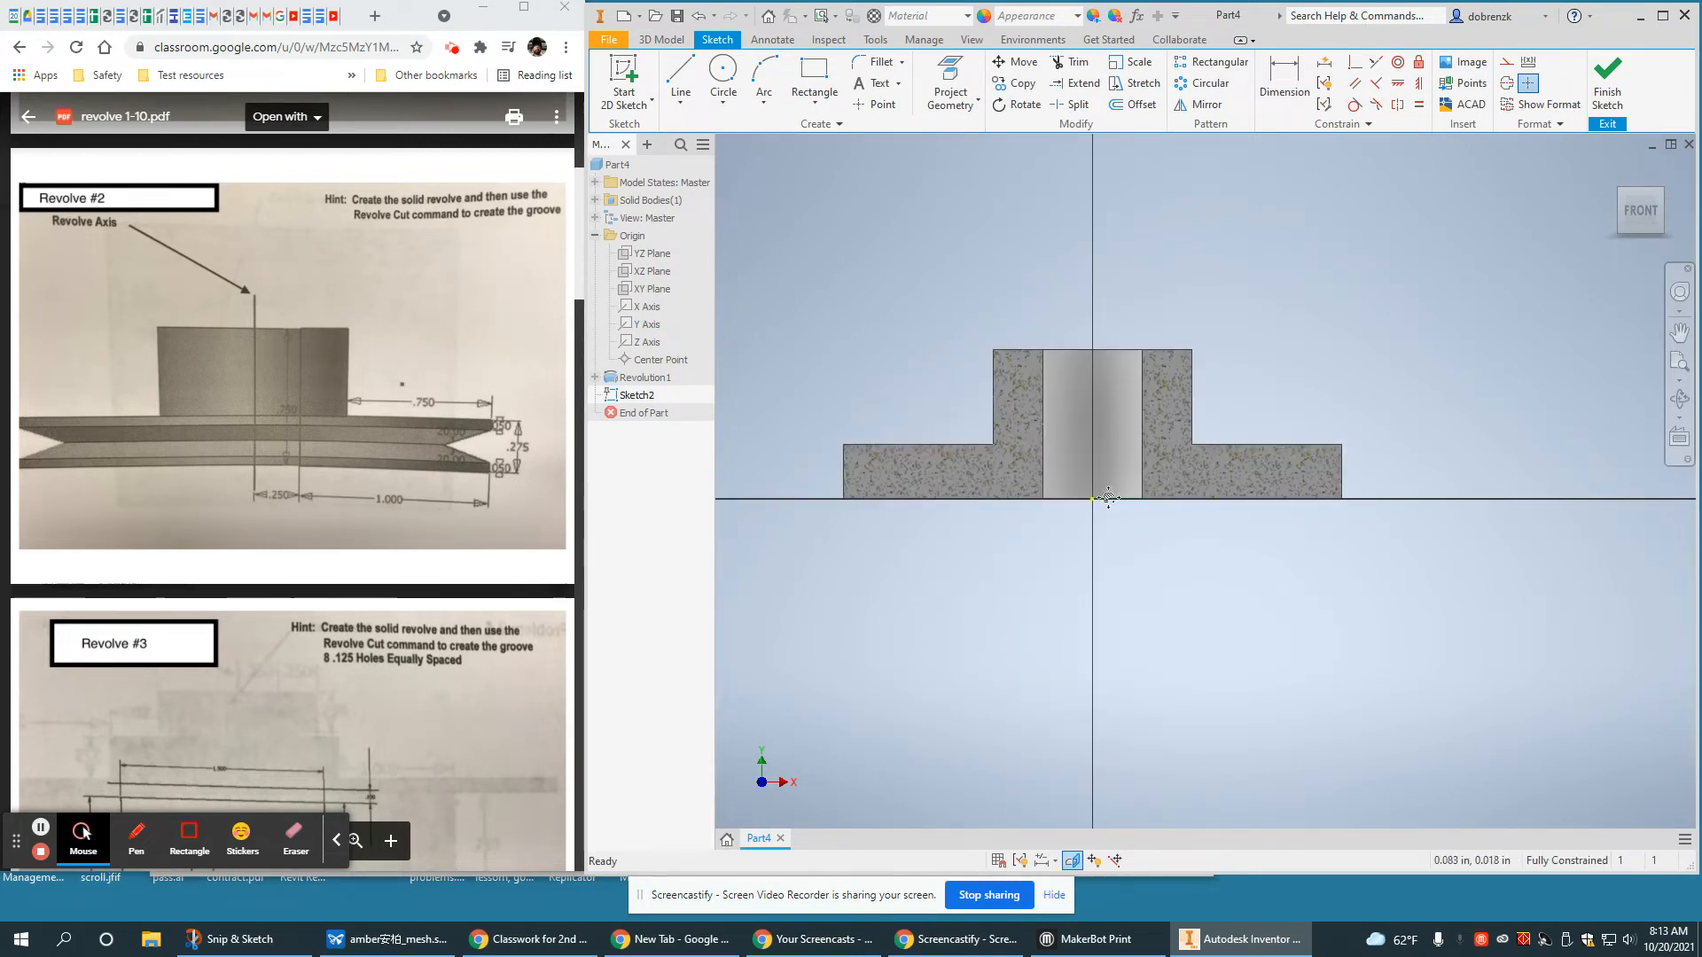
pyautogui.moveTo(1117, 500); pyautogui.dragTo(1169, 520, button='middle')
pyautogui.scroll(-1, 1223, 476)
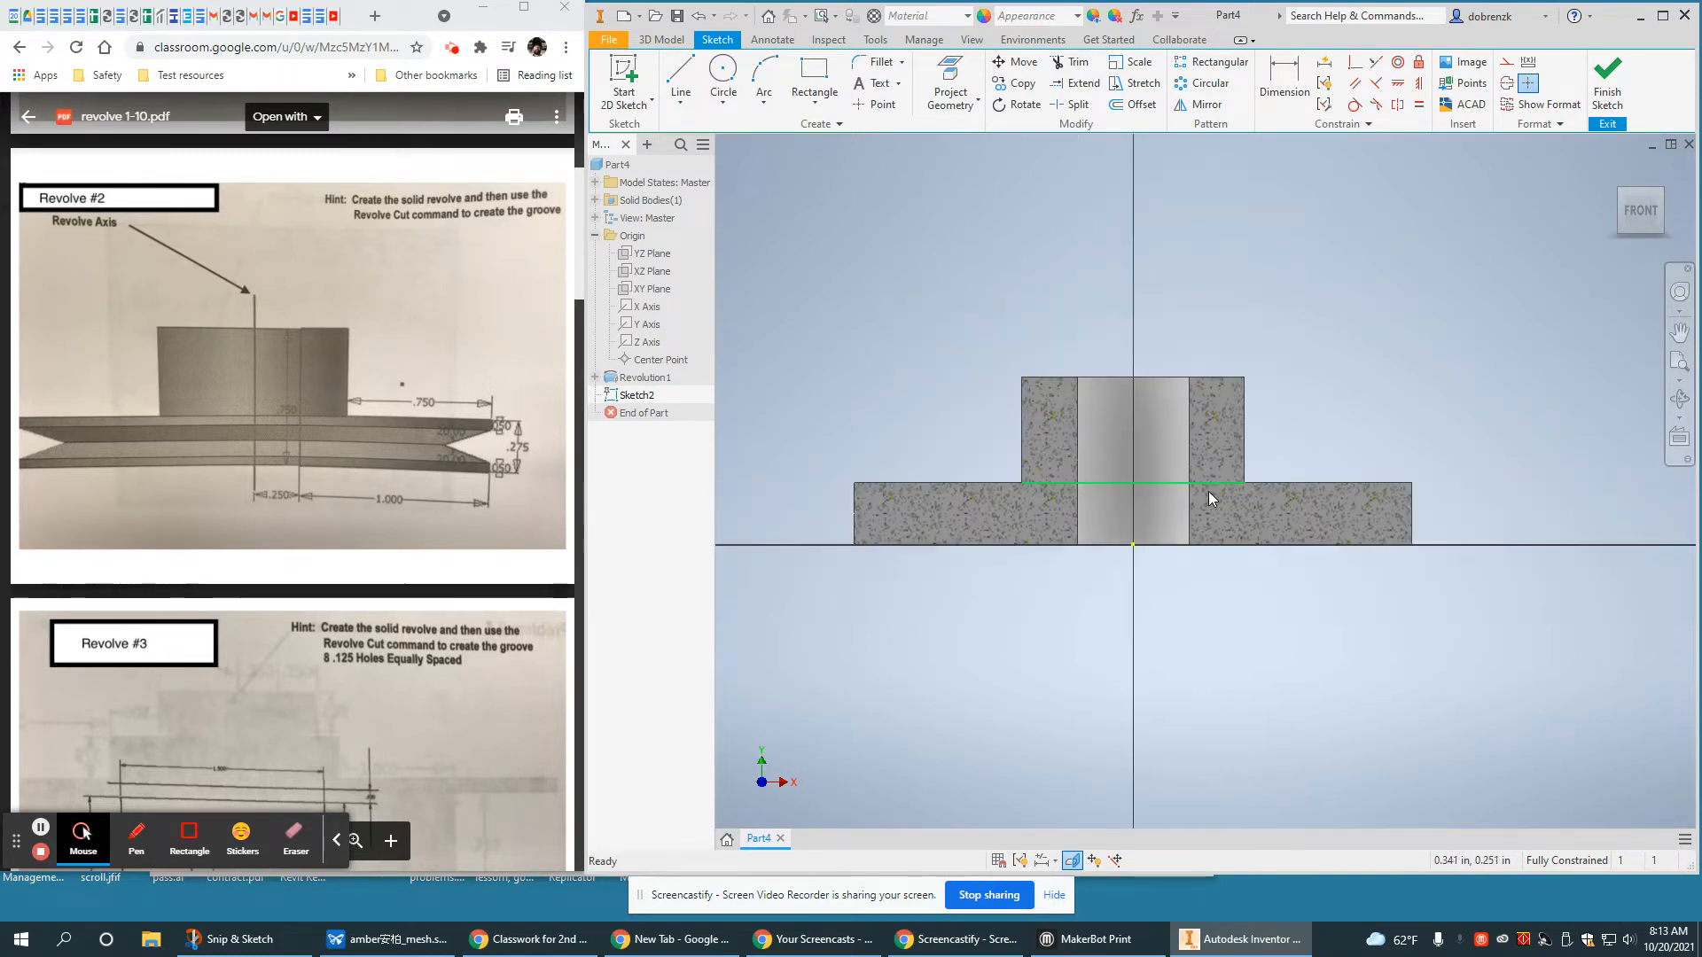
# Sketch a closed triangular groove profile about 0.19 in tall at the flange's outer edge, with its apex pointing inward
pyautogui.click(680, 79)
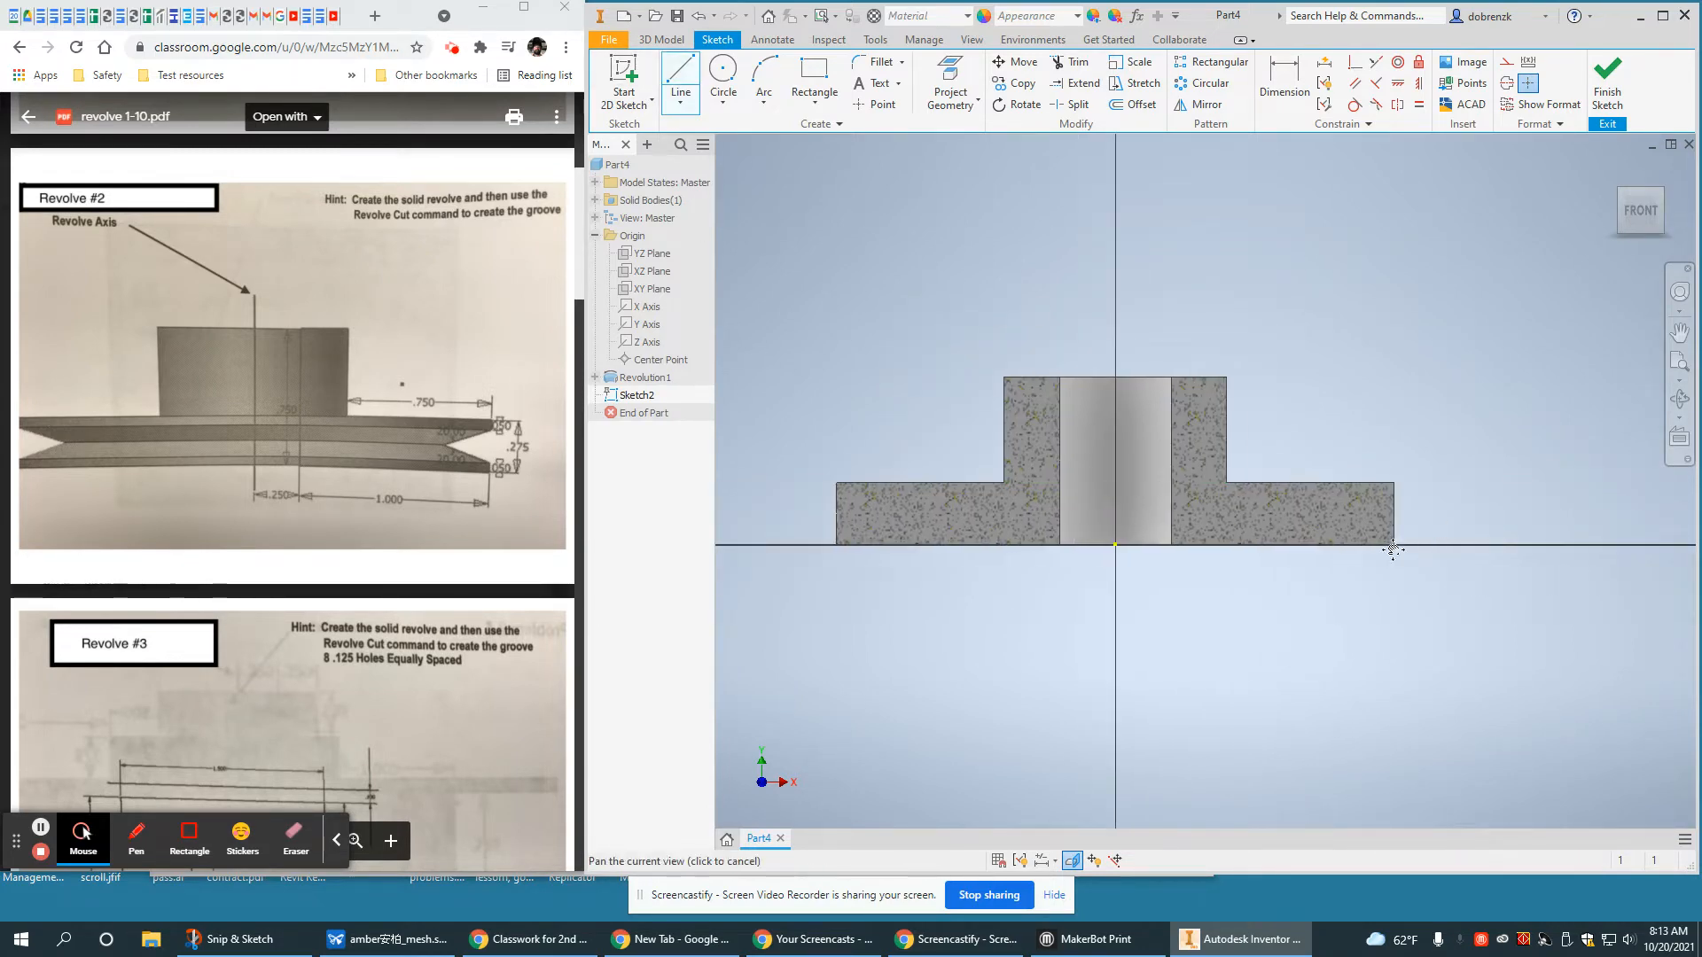
pyautogui.scroll(-5, 1198, 477)
pyautogui.scroll(3, 1198, 477)
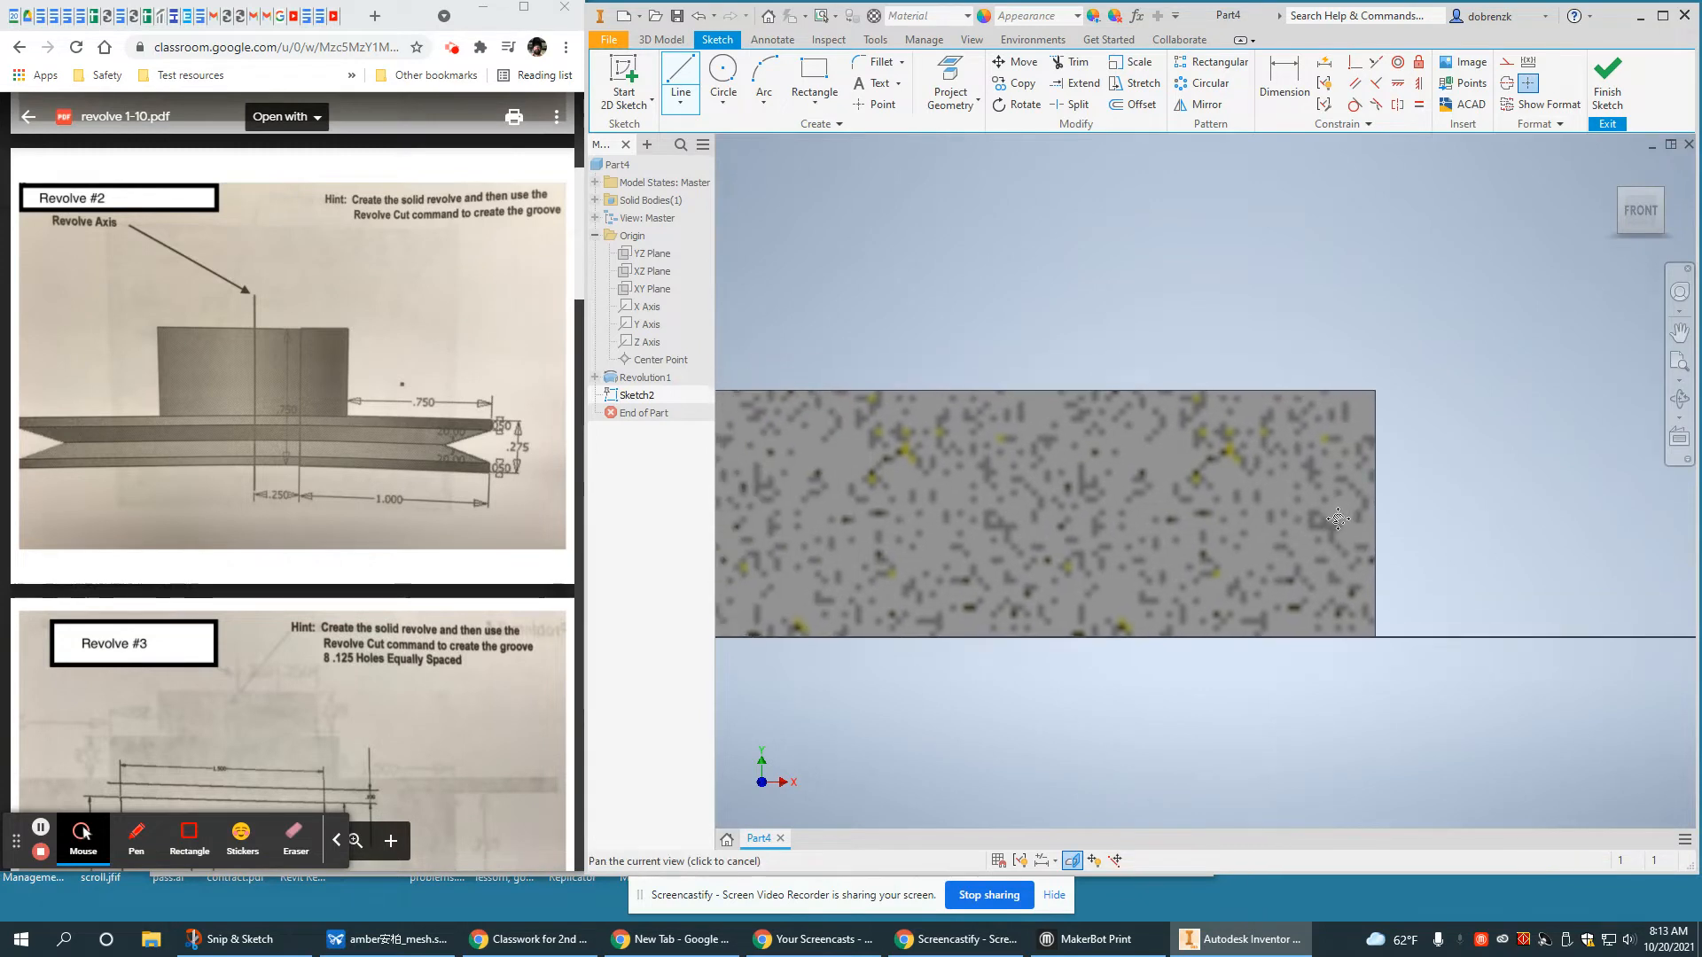
pyautogui.click(1376, 431)
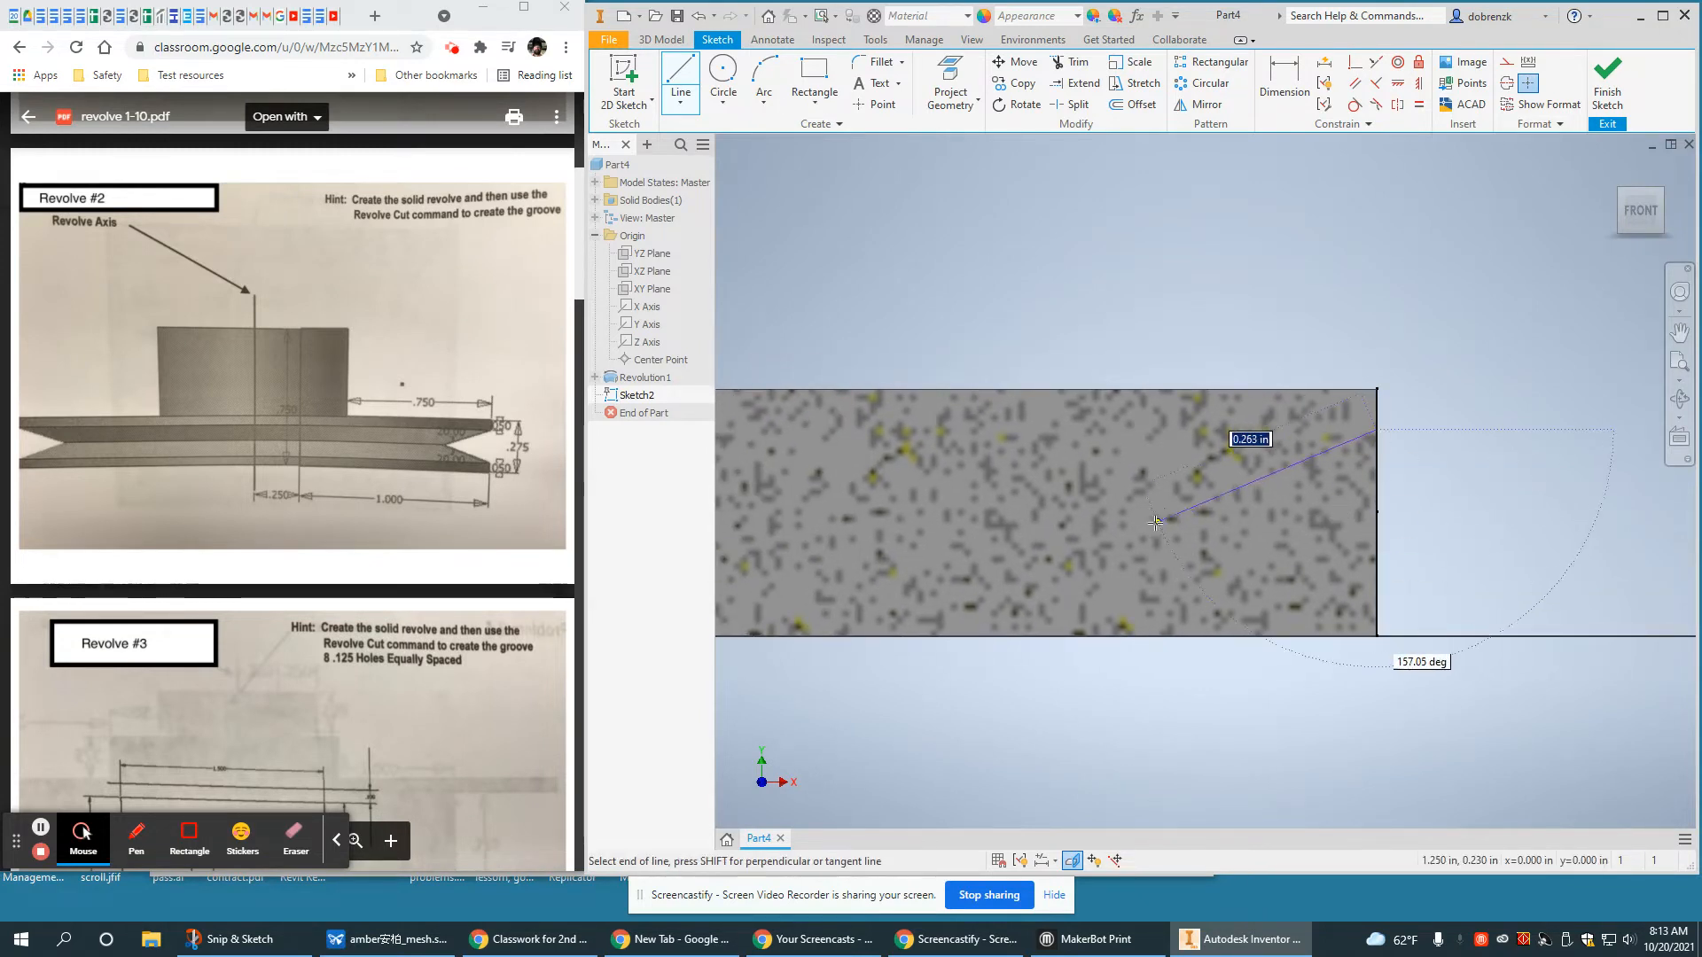
pyautogui.click(1128, 517)
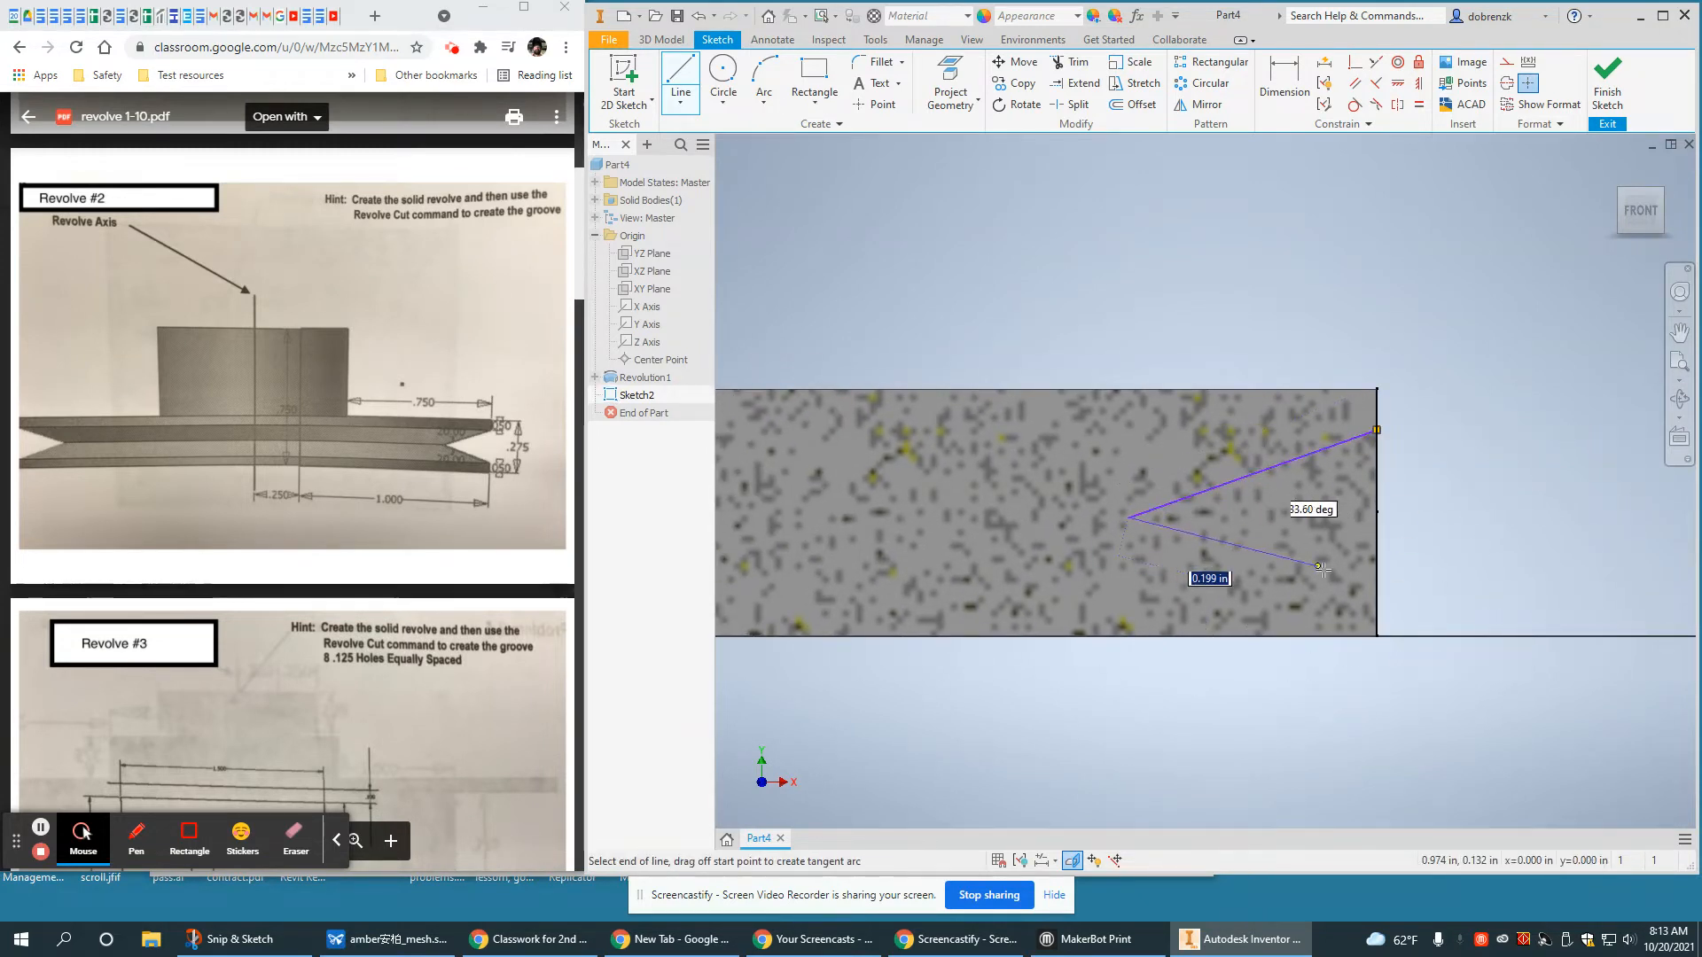
pyautogui.click(1380, 600)
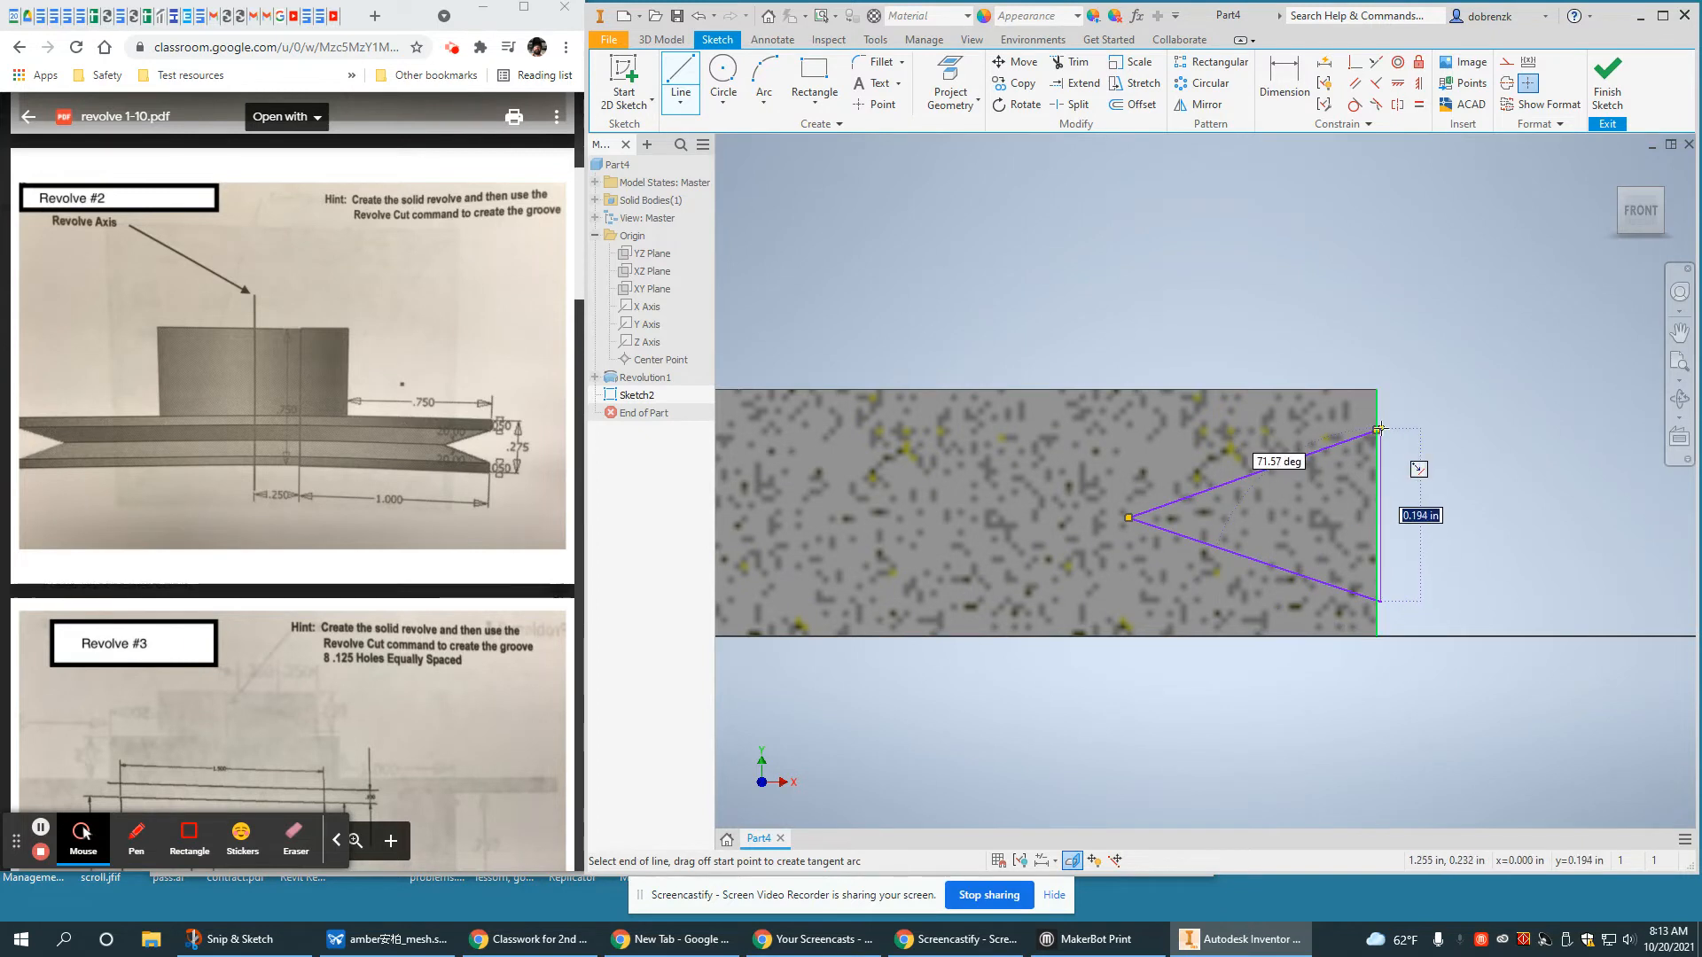
pyautogui.click(1377, 431)
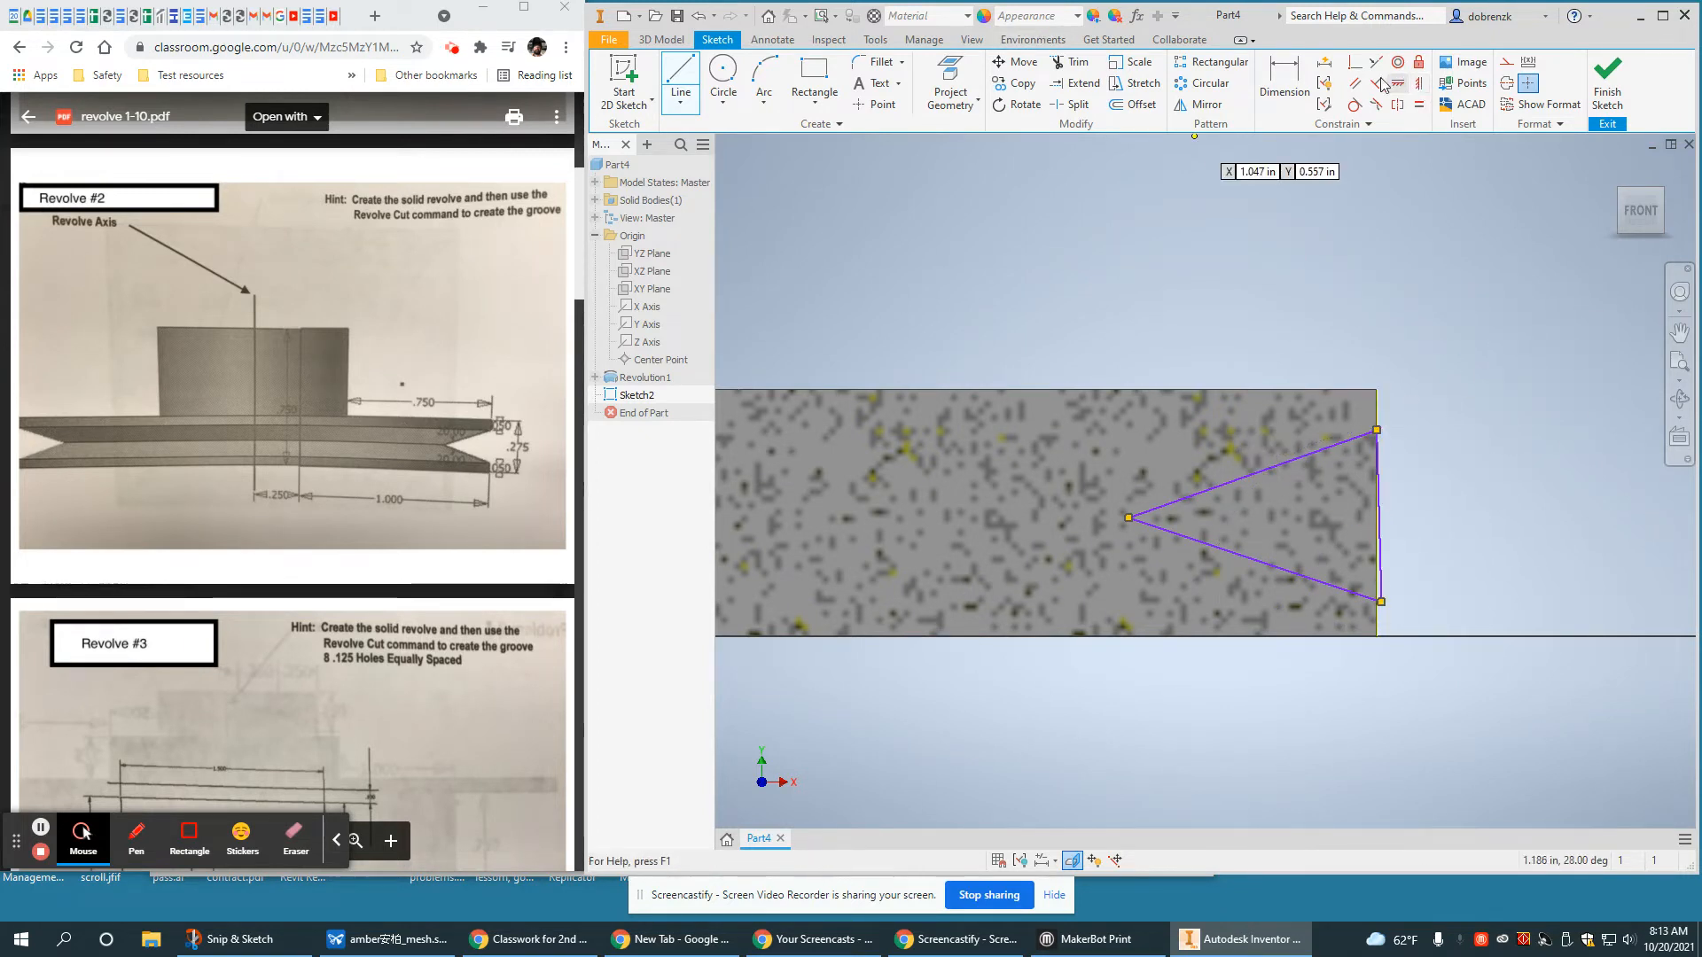
# Make the triangle's lower outer corner coincident with the flange's outer vertical edge
pyautogui.click(1354, 61)
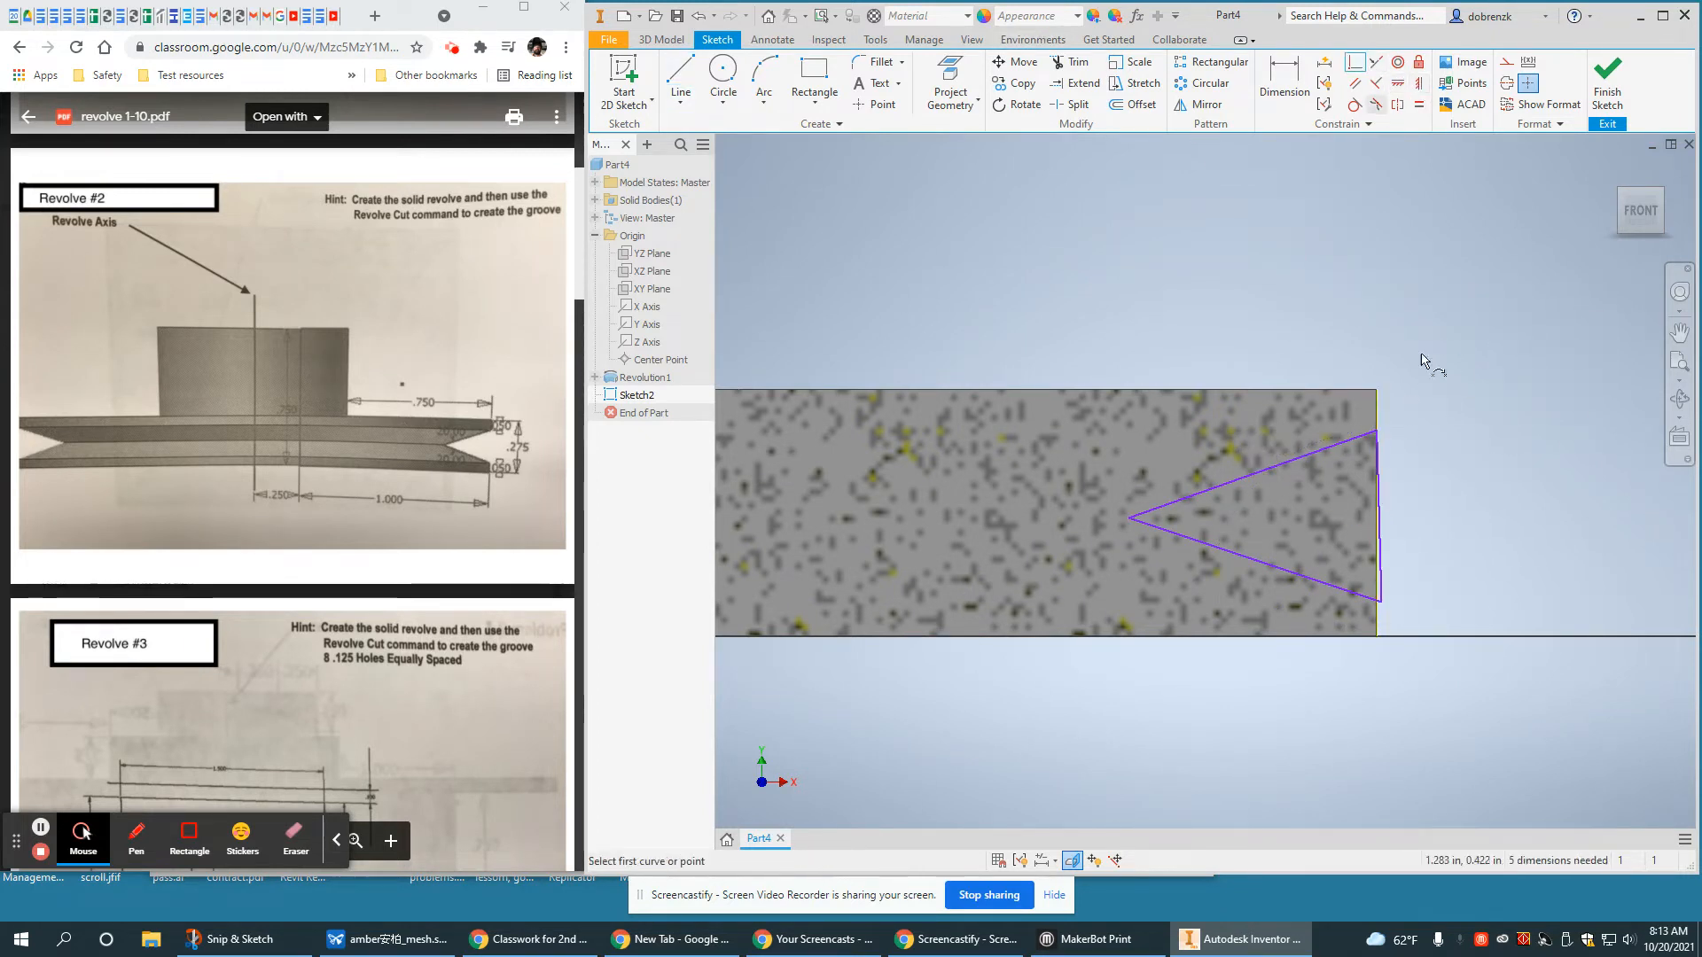
pyautogui.click(1377, 602)
pyautogui.rightClick(1394, 221)
pyautogui.click(1455, 221)
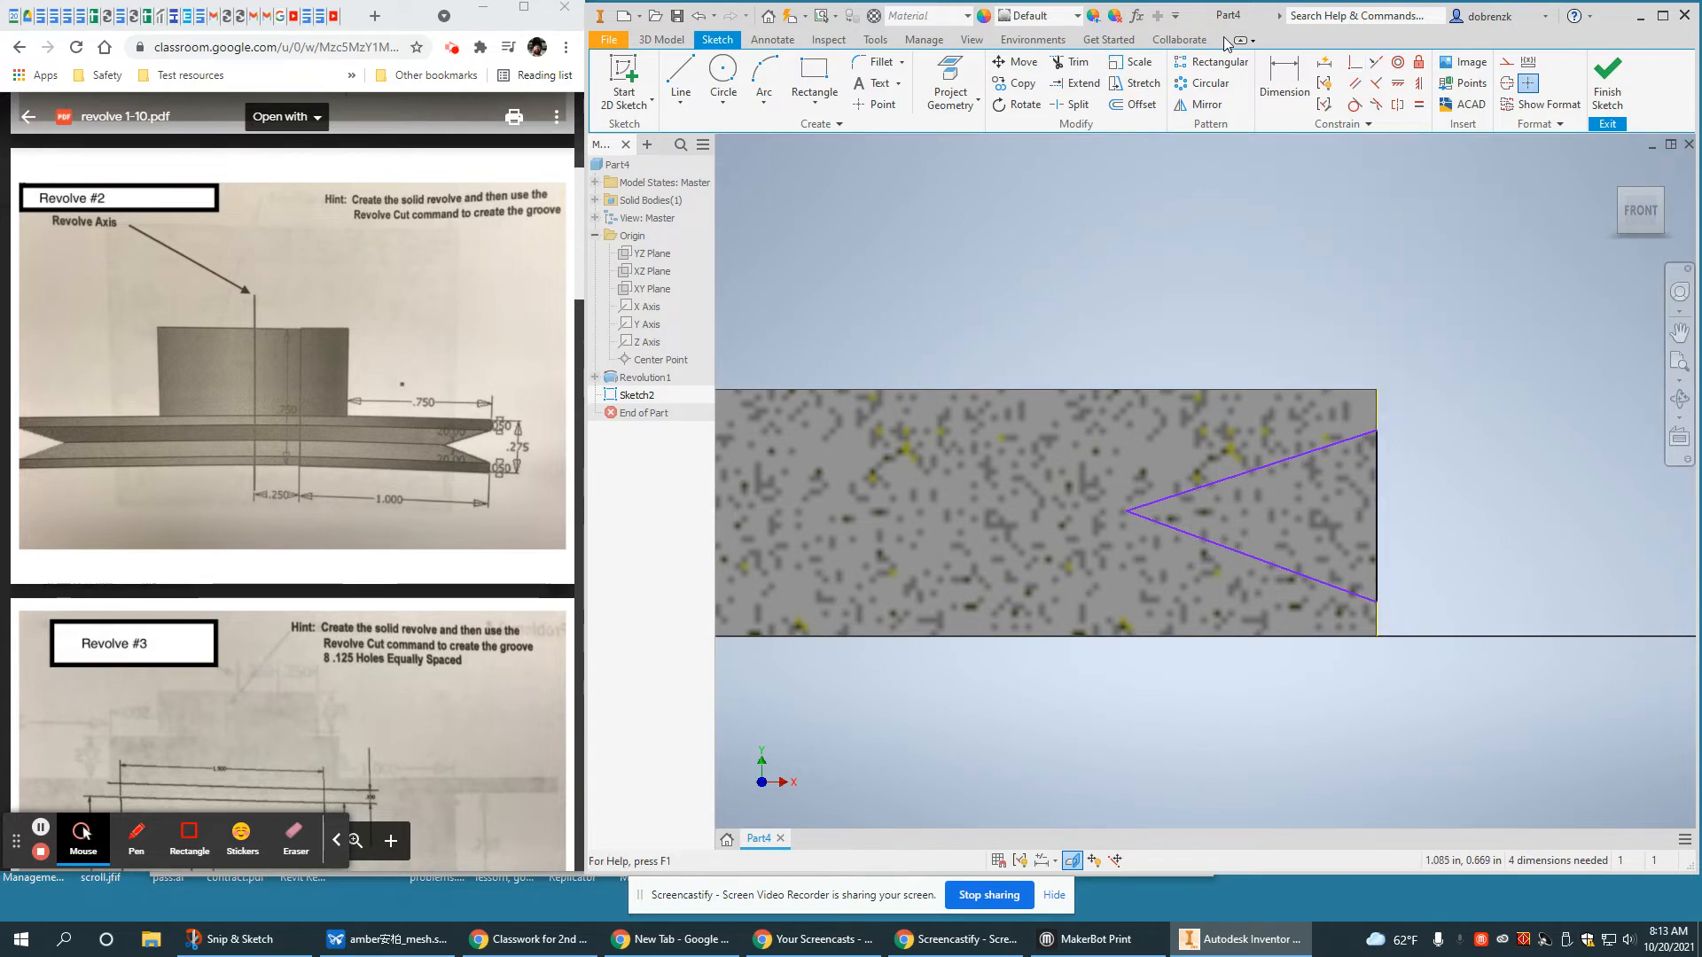
# Dimension the angle between the triangle's upper slanted line and the flange's top edge at 20 degrees
pyautogui.click(1283, 81)
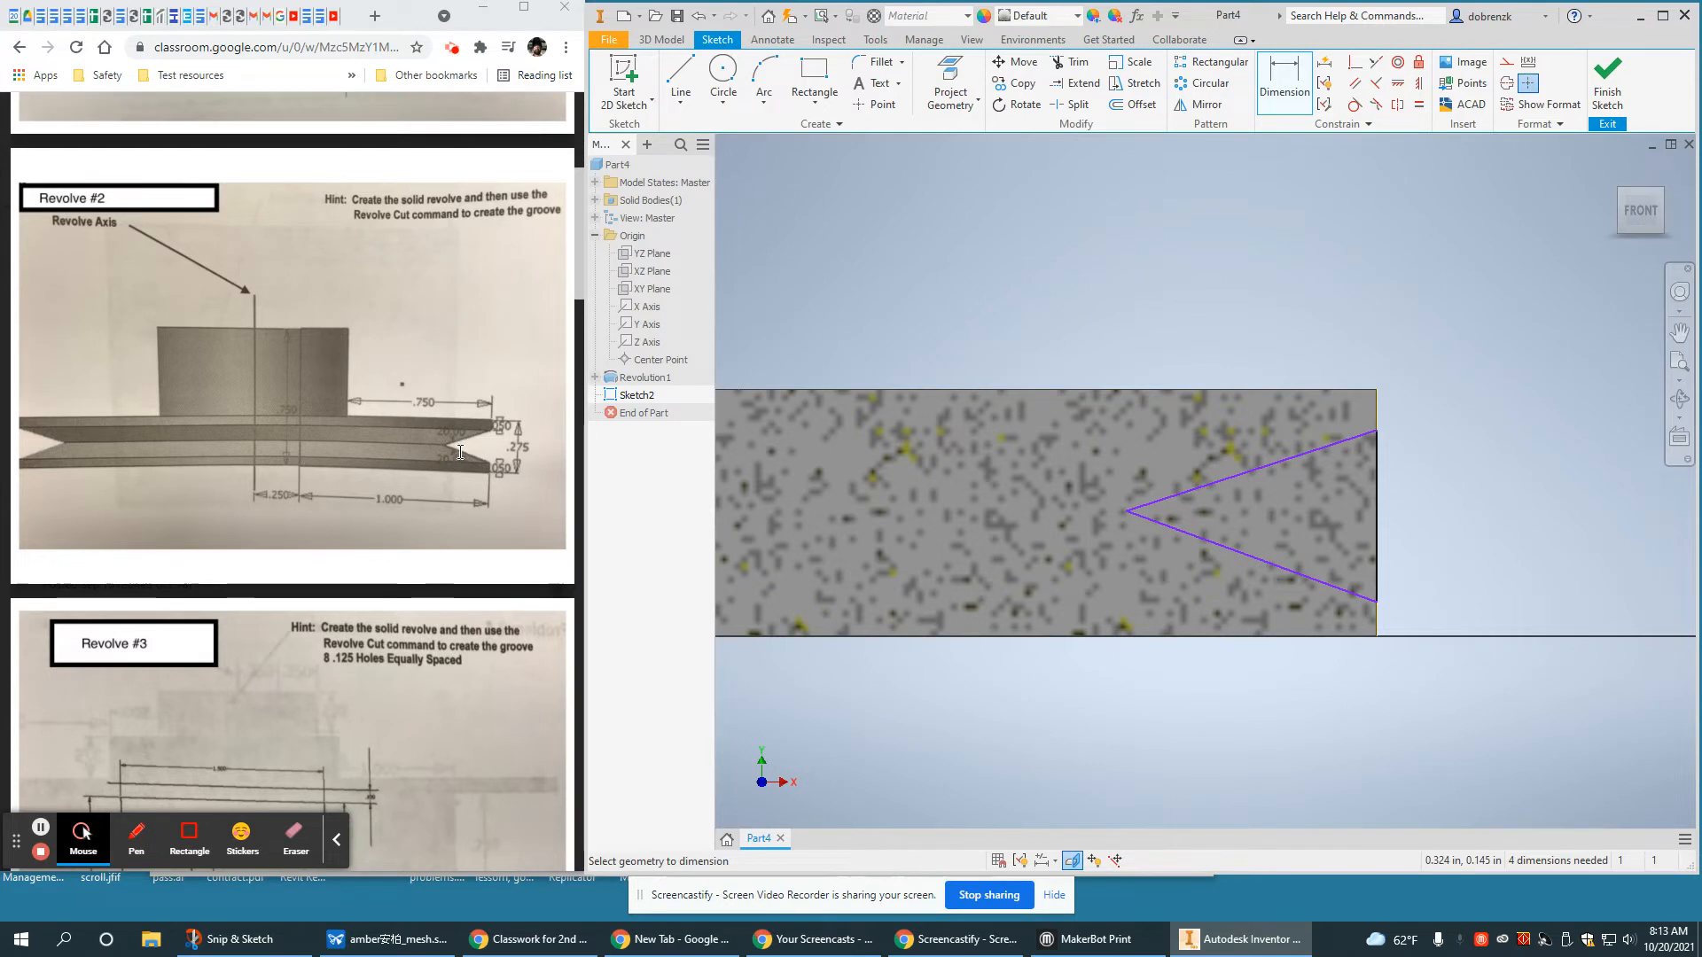
pyautogui.click(1257, 472)
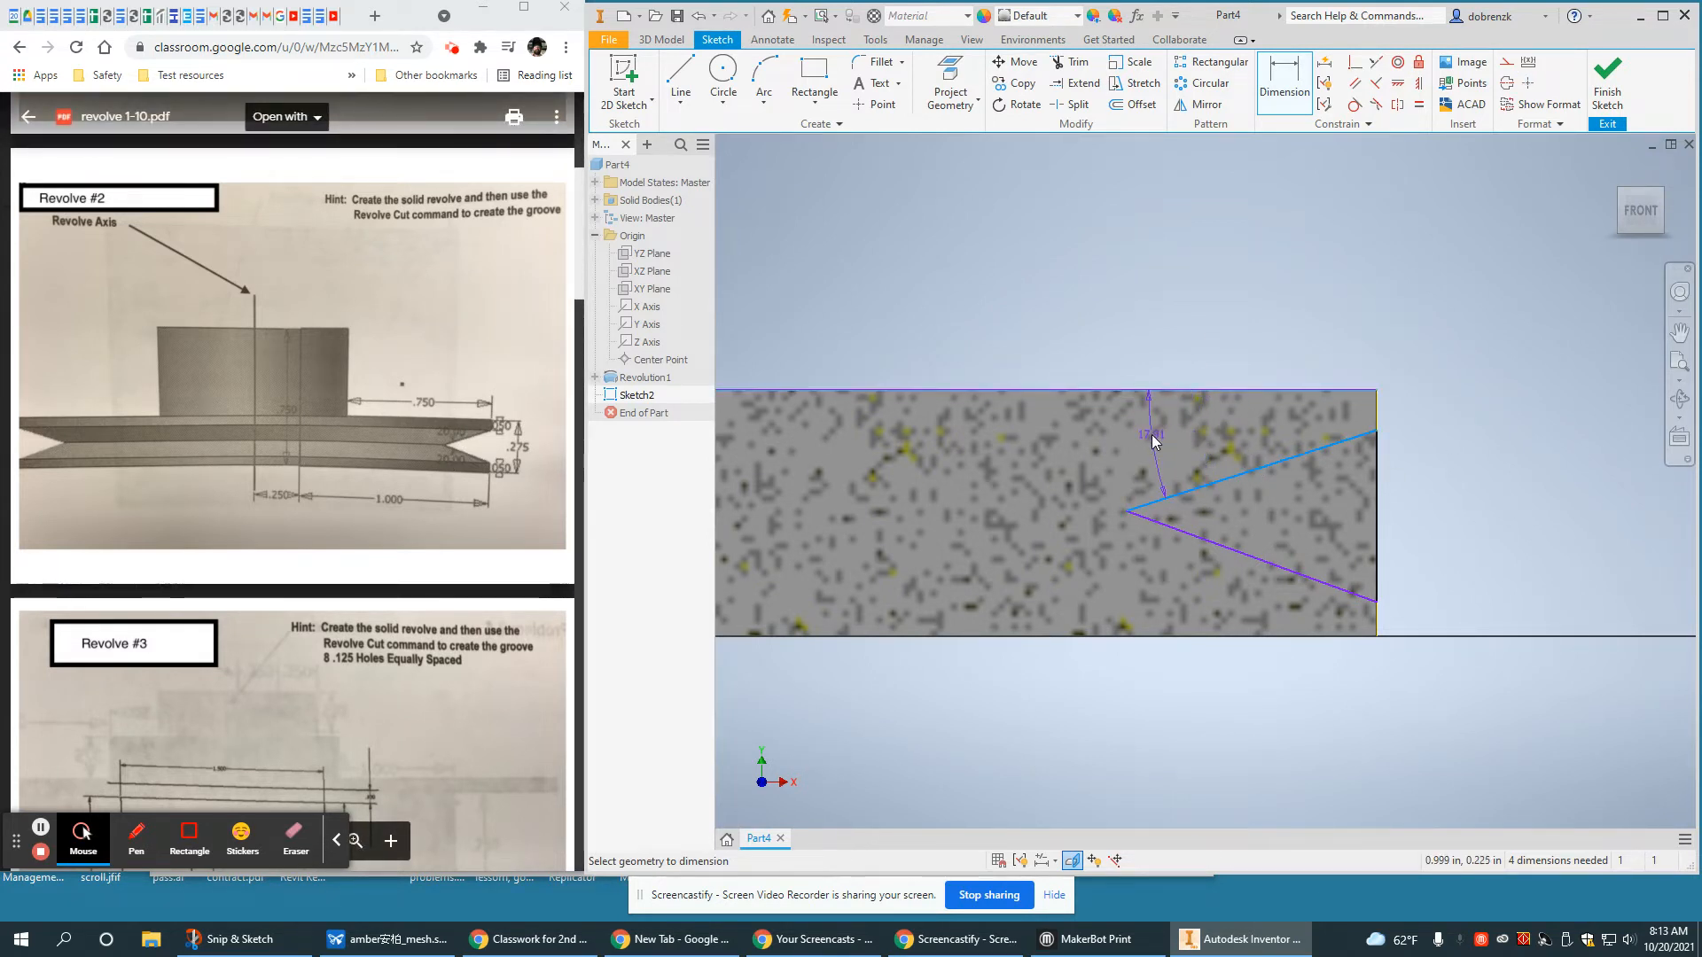
pyautogui.click(1151, 434)
pyautogui.write('20')
pyautogui.press('Return')
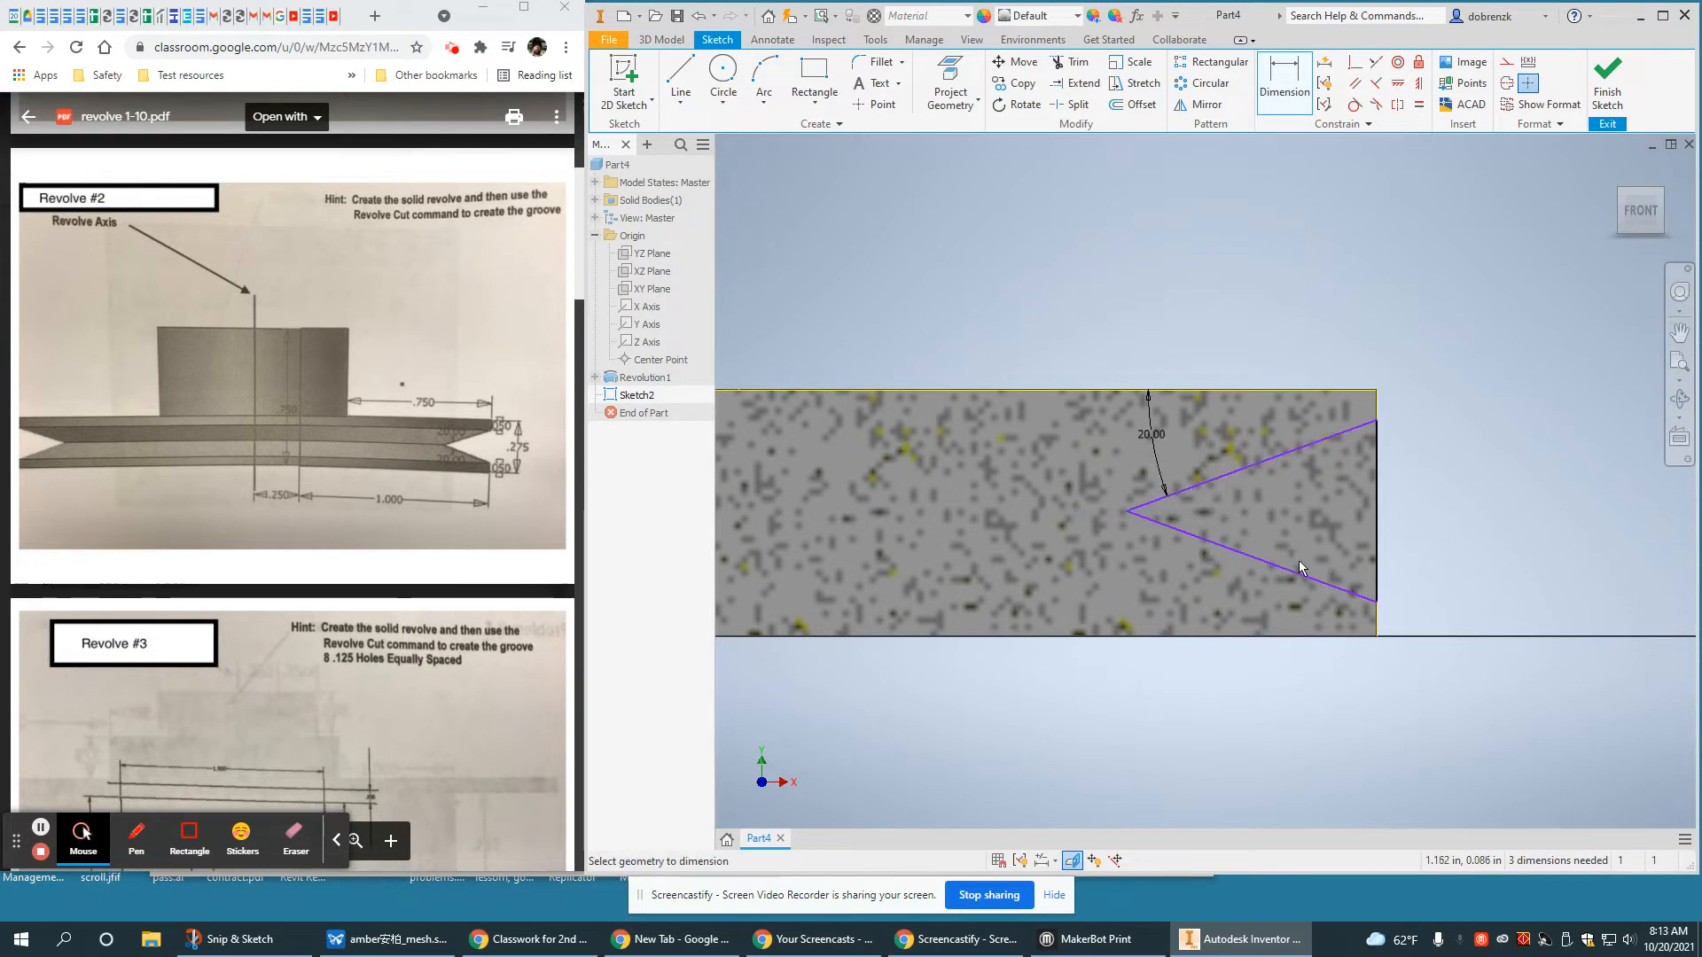
# Dimension the angle between the triangle's lower slanted line and the flange's bottom edge at 20 degrees
pyautogui.click(1277, 565)
pyautogui.click(1231, 635)
pyautogui.click(1143, 587)
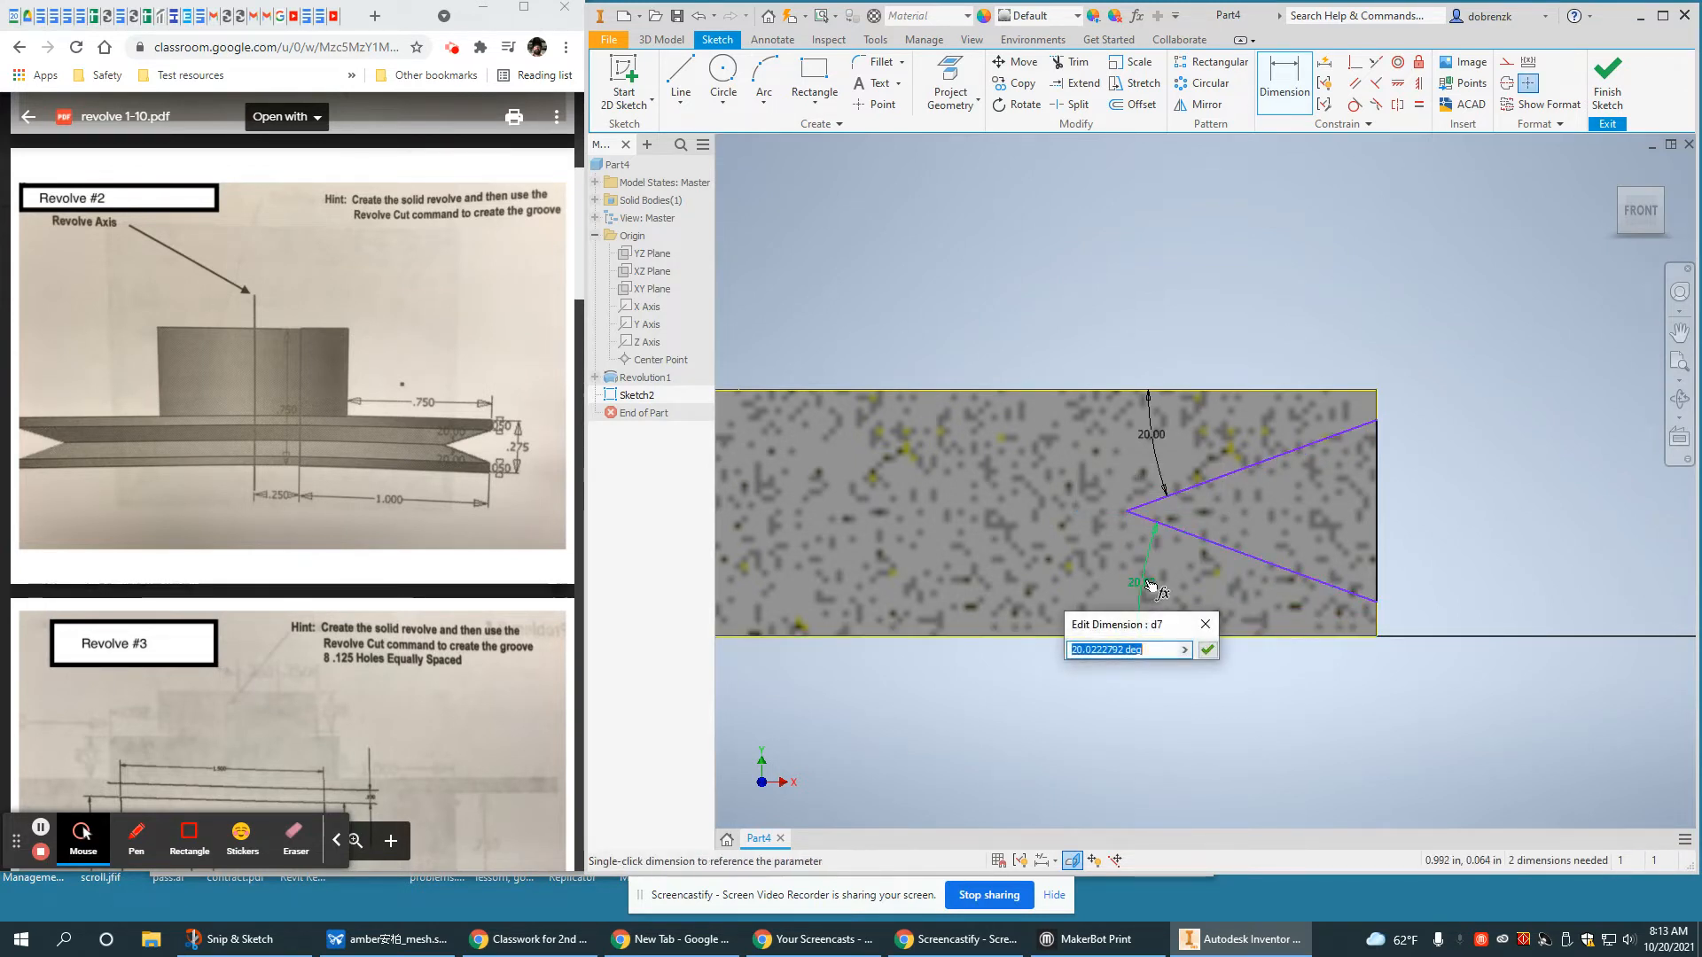
pyautogui.write('20')
pyautogui.press('Return')
pyautogui.scroll(-4, 334, 574)
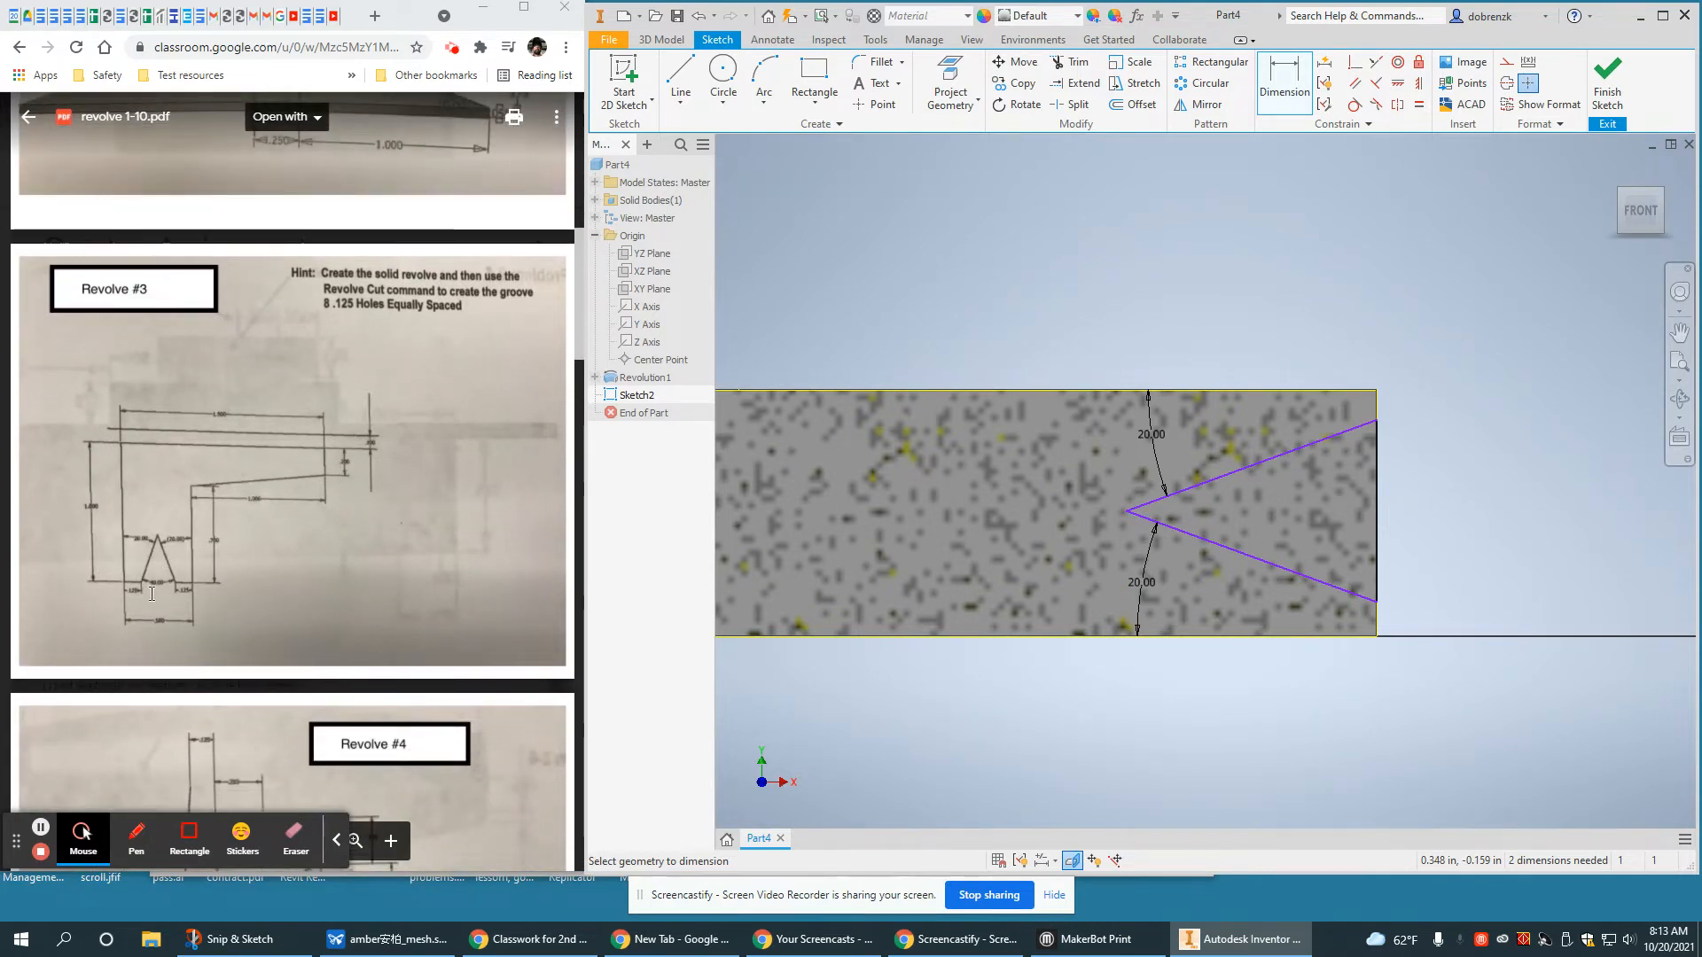
pyautogui.click(163, 581)
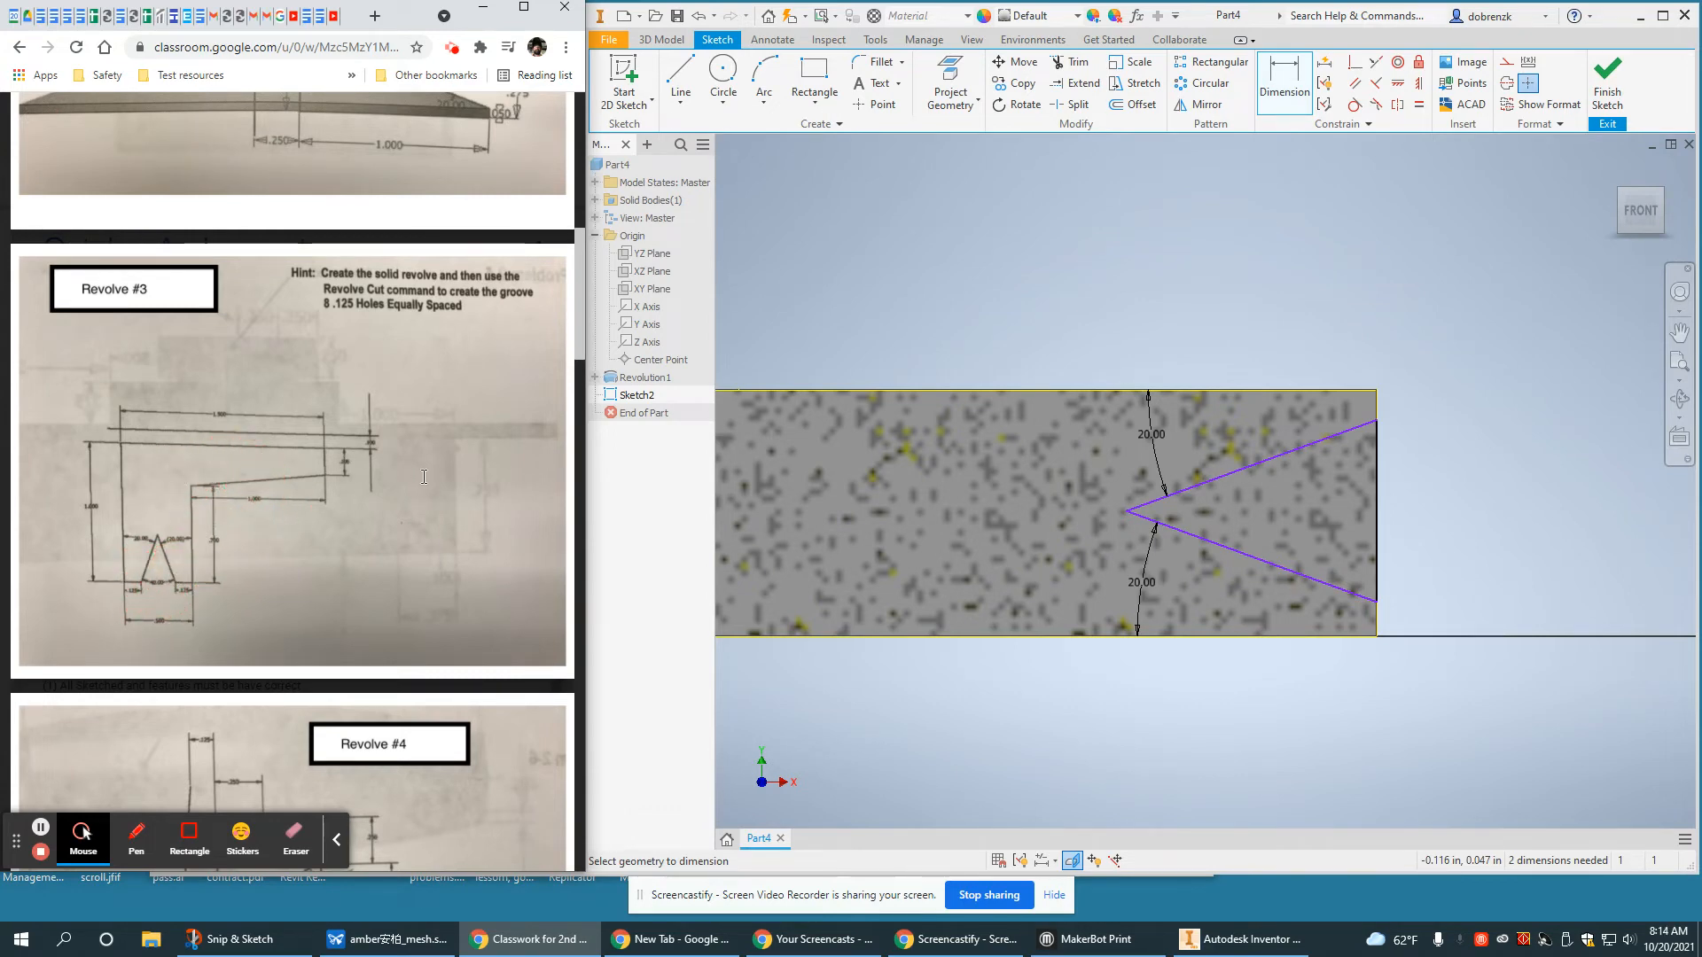
pyautogui.scroll(4, 424, 477)
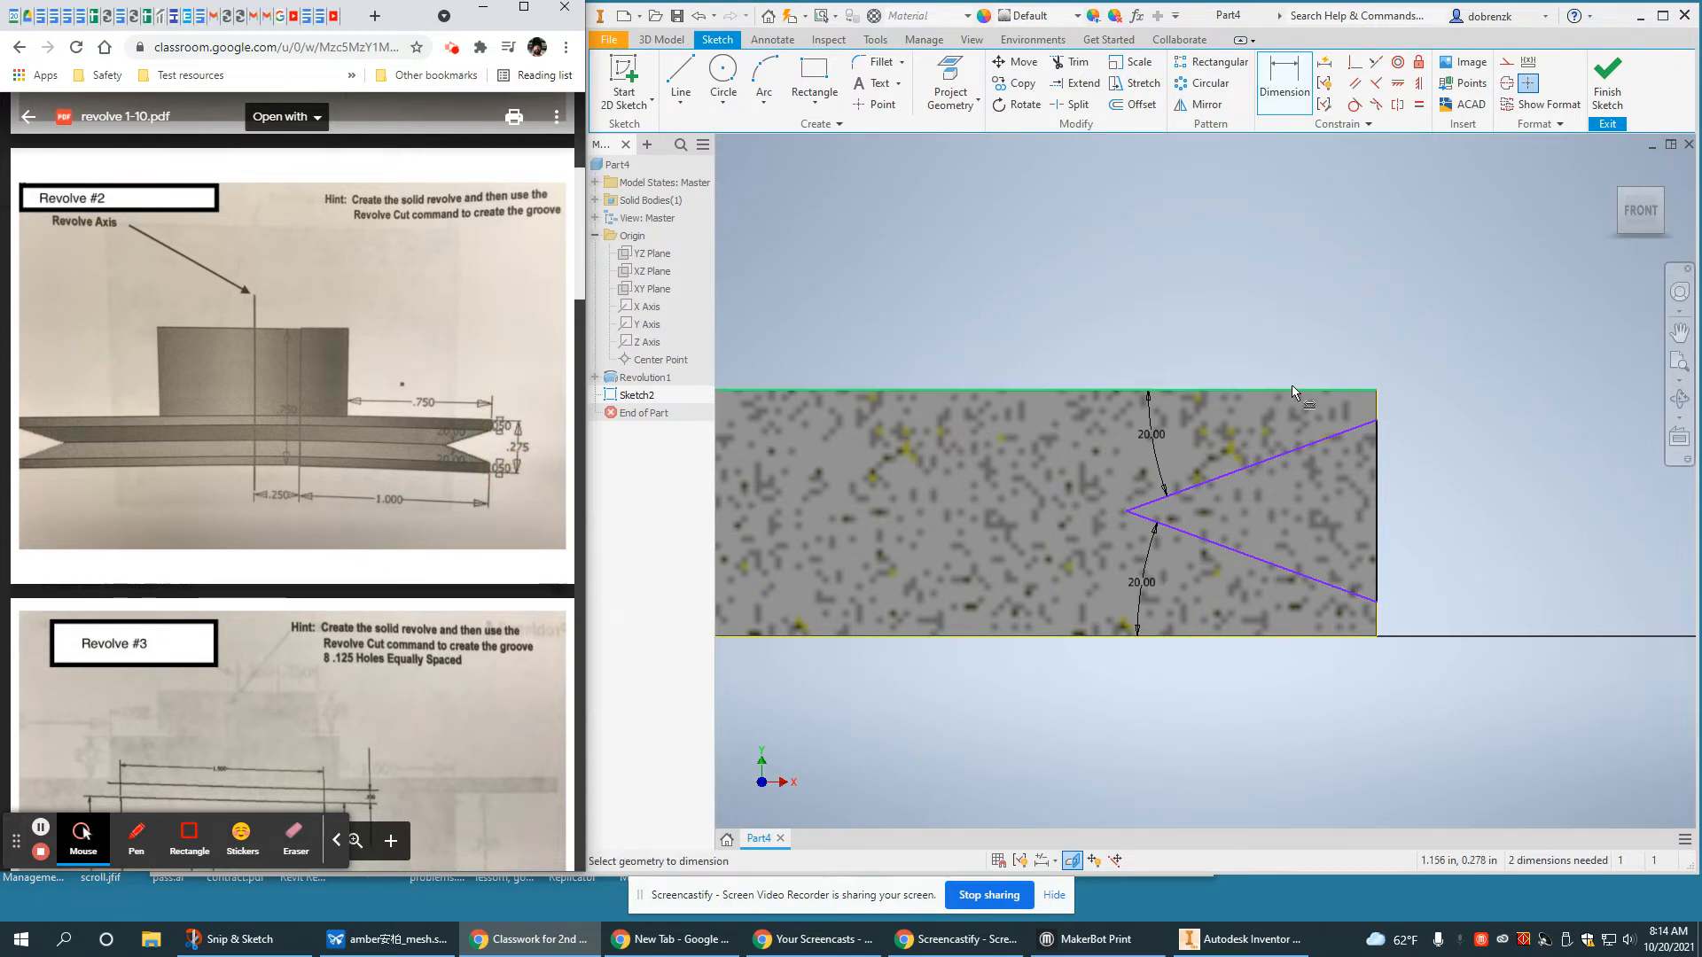
# Dimension the vertical distance from the flange's top edge to the triangle's upper outer corner at 0.05 in
pyautogui.click(1326, 390)
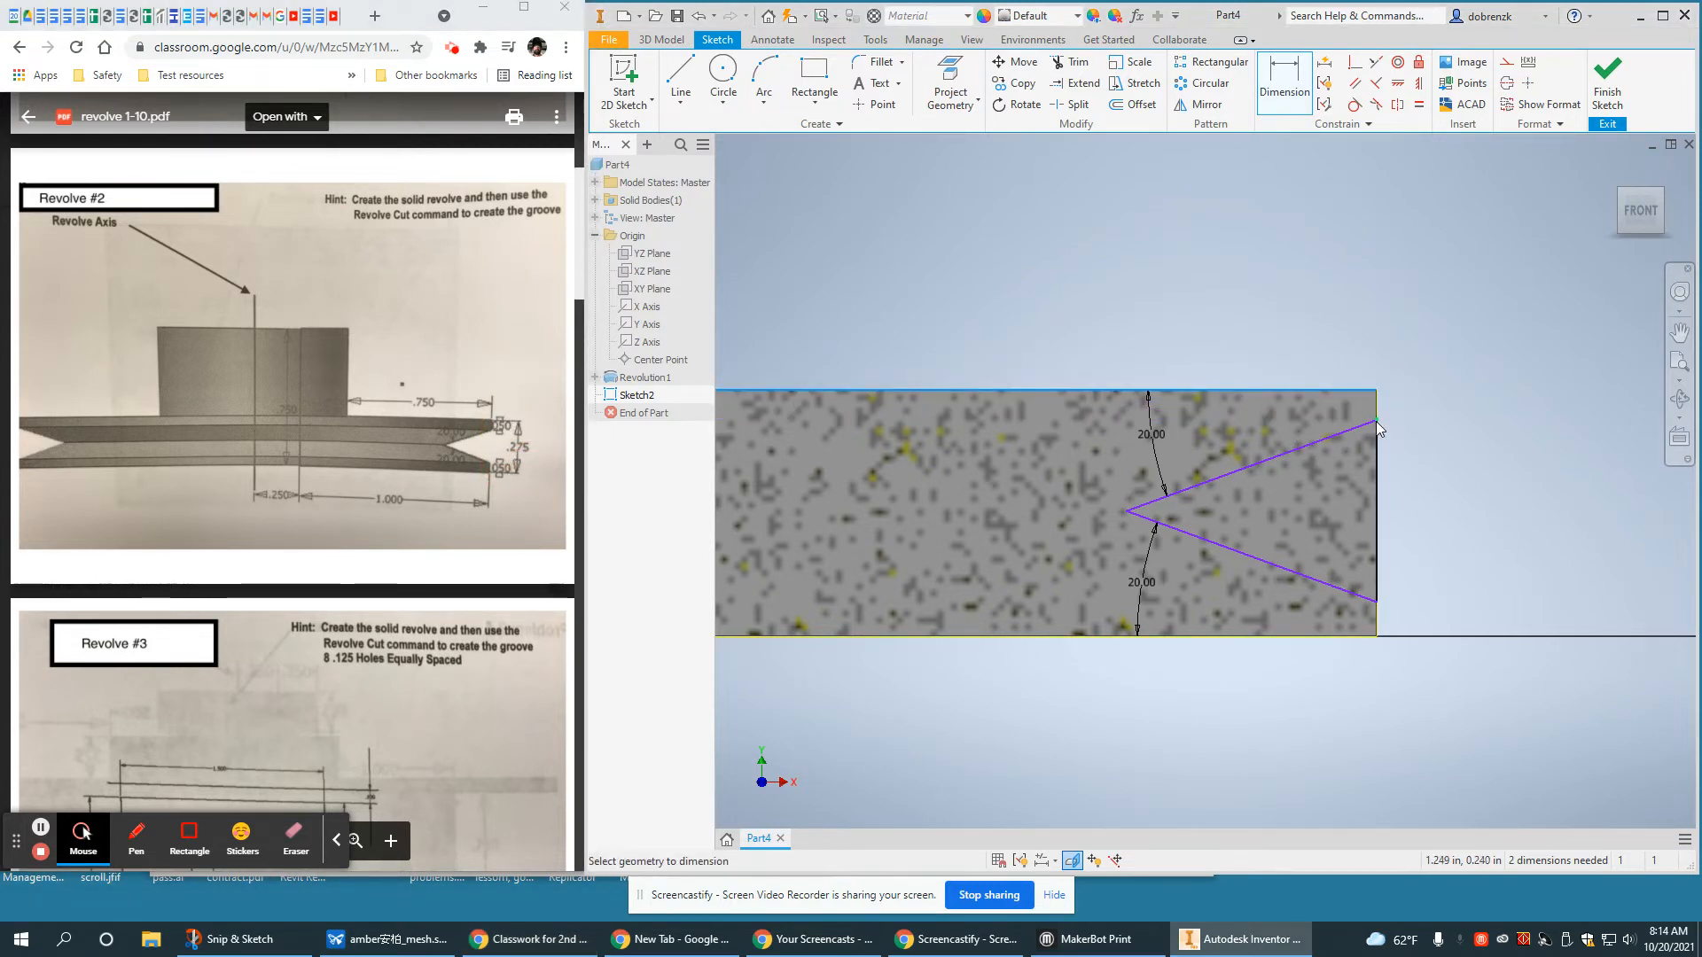
pyautogui.click(1450, 407)
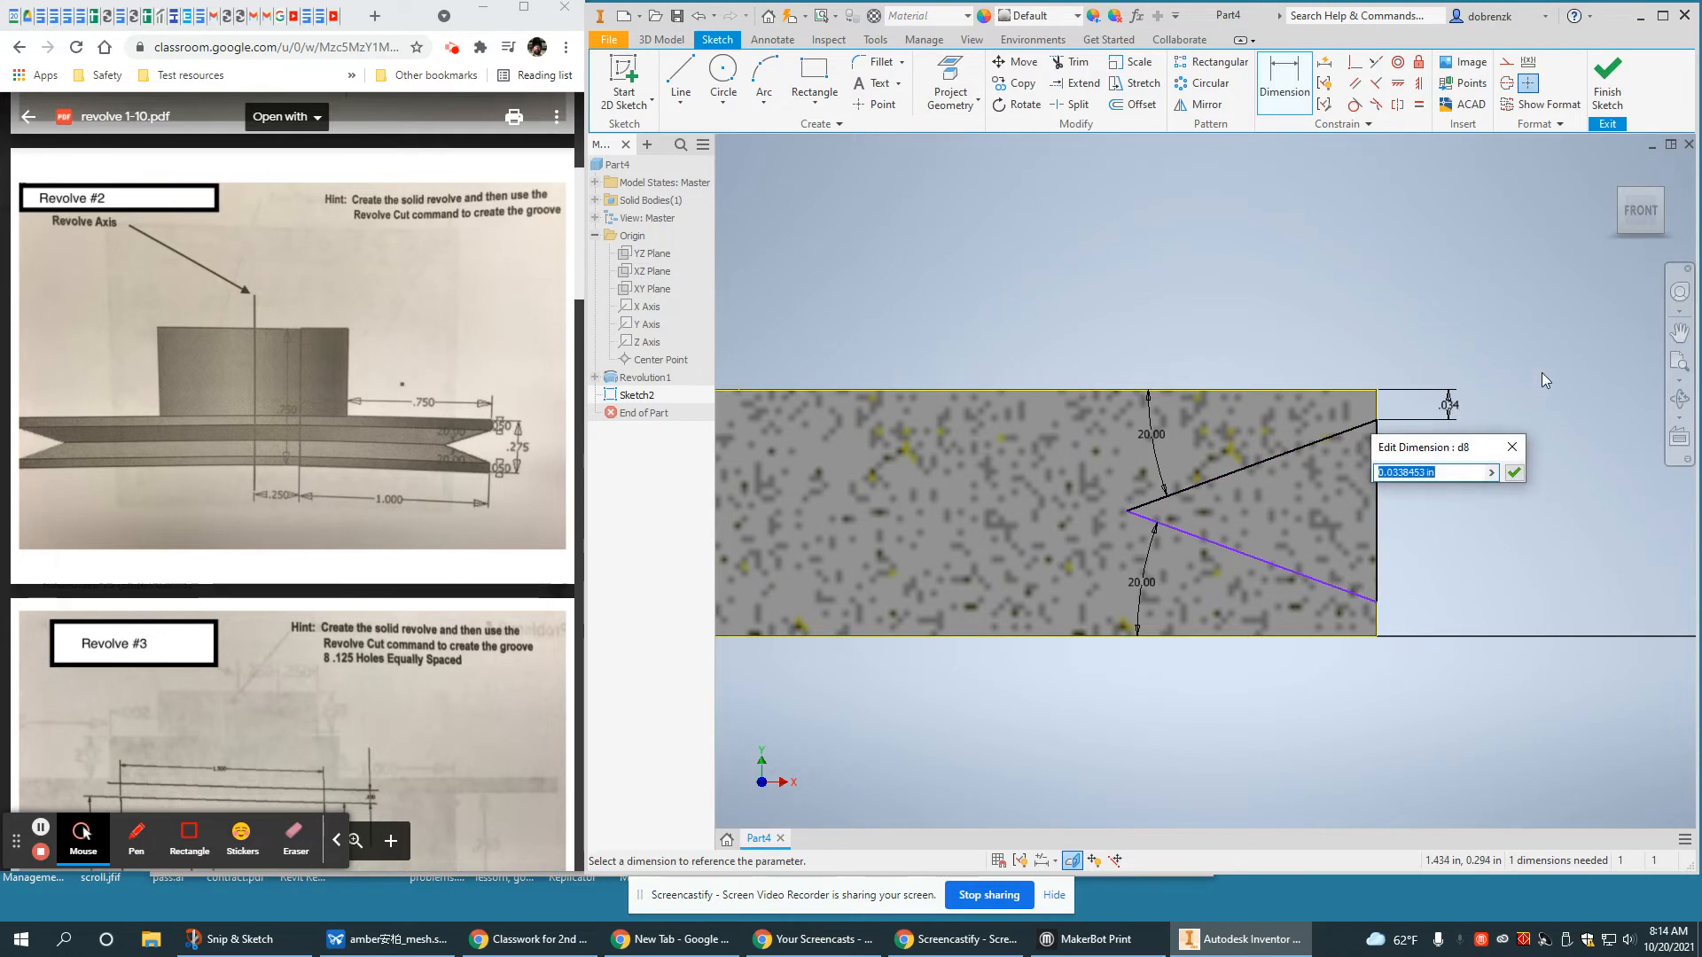
pyautogui.write('.05')
pyautogui.press('Return')
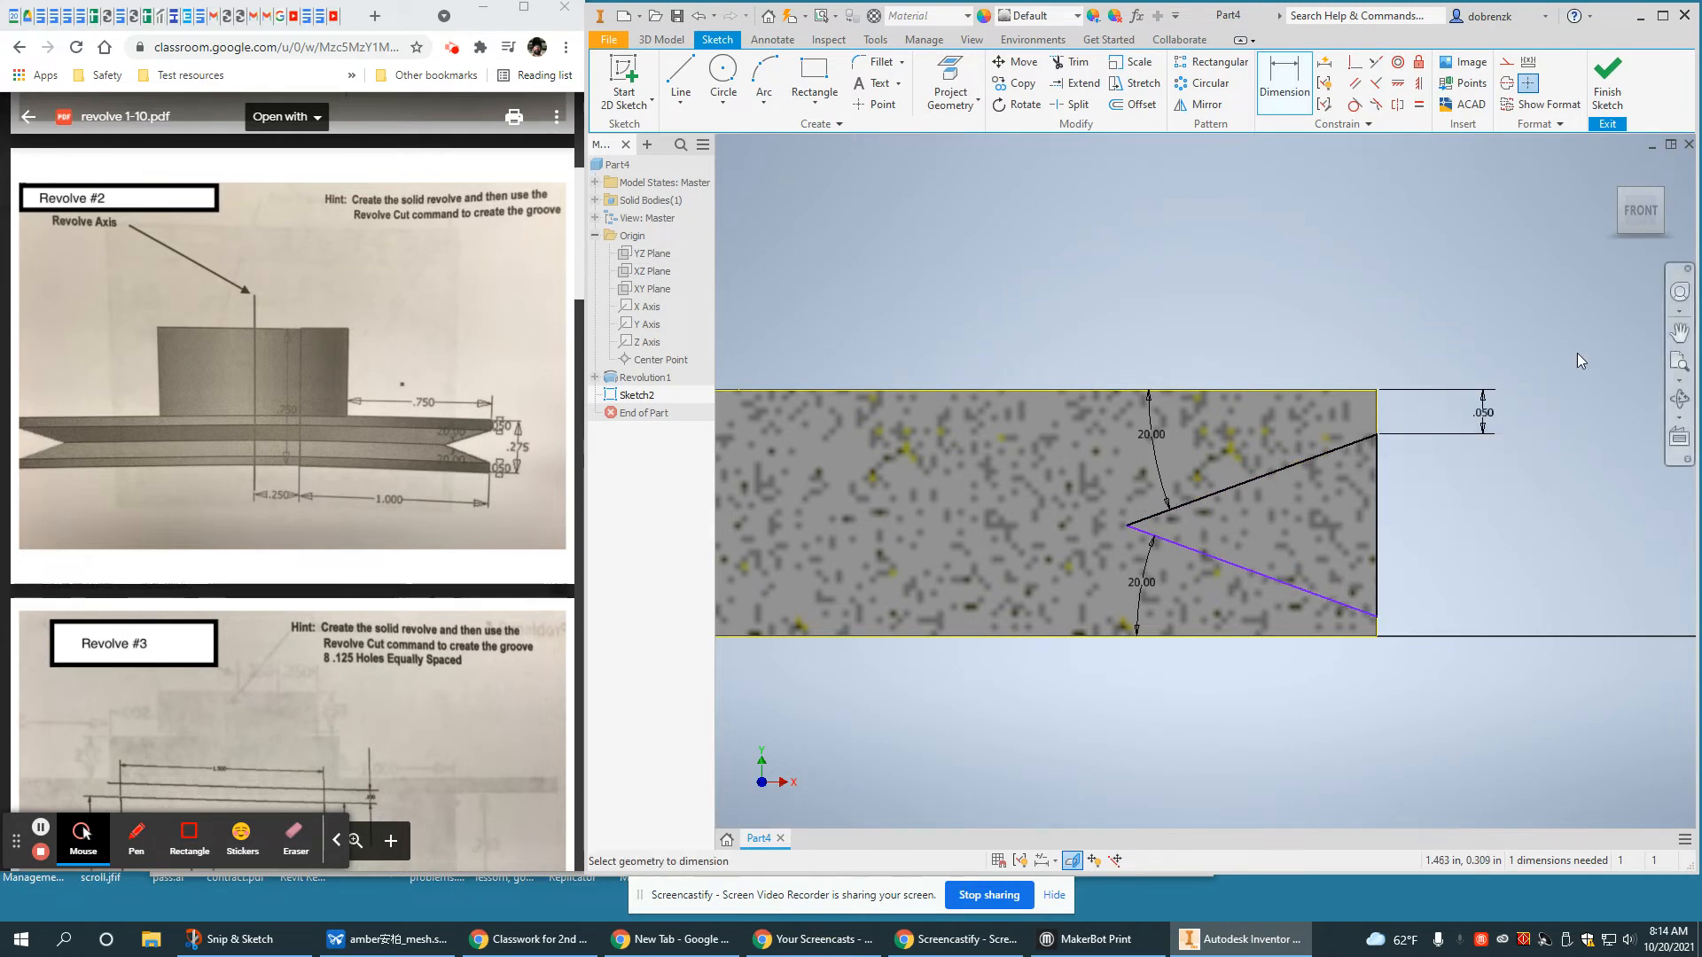
# Dimension the vertical distance from the flange's bottom edge to the triangle's lower outer corner at 0.05 in
pyautogui.click(1343, 636)
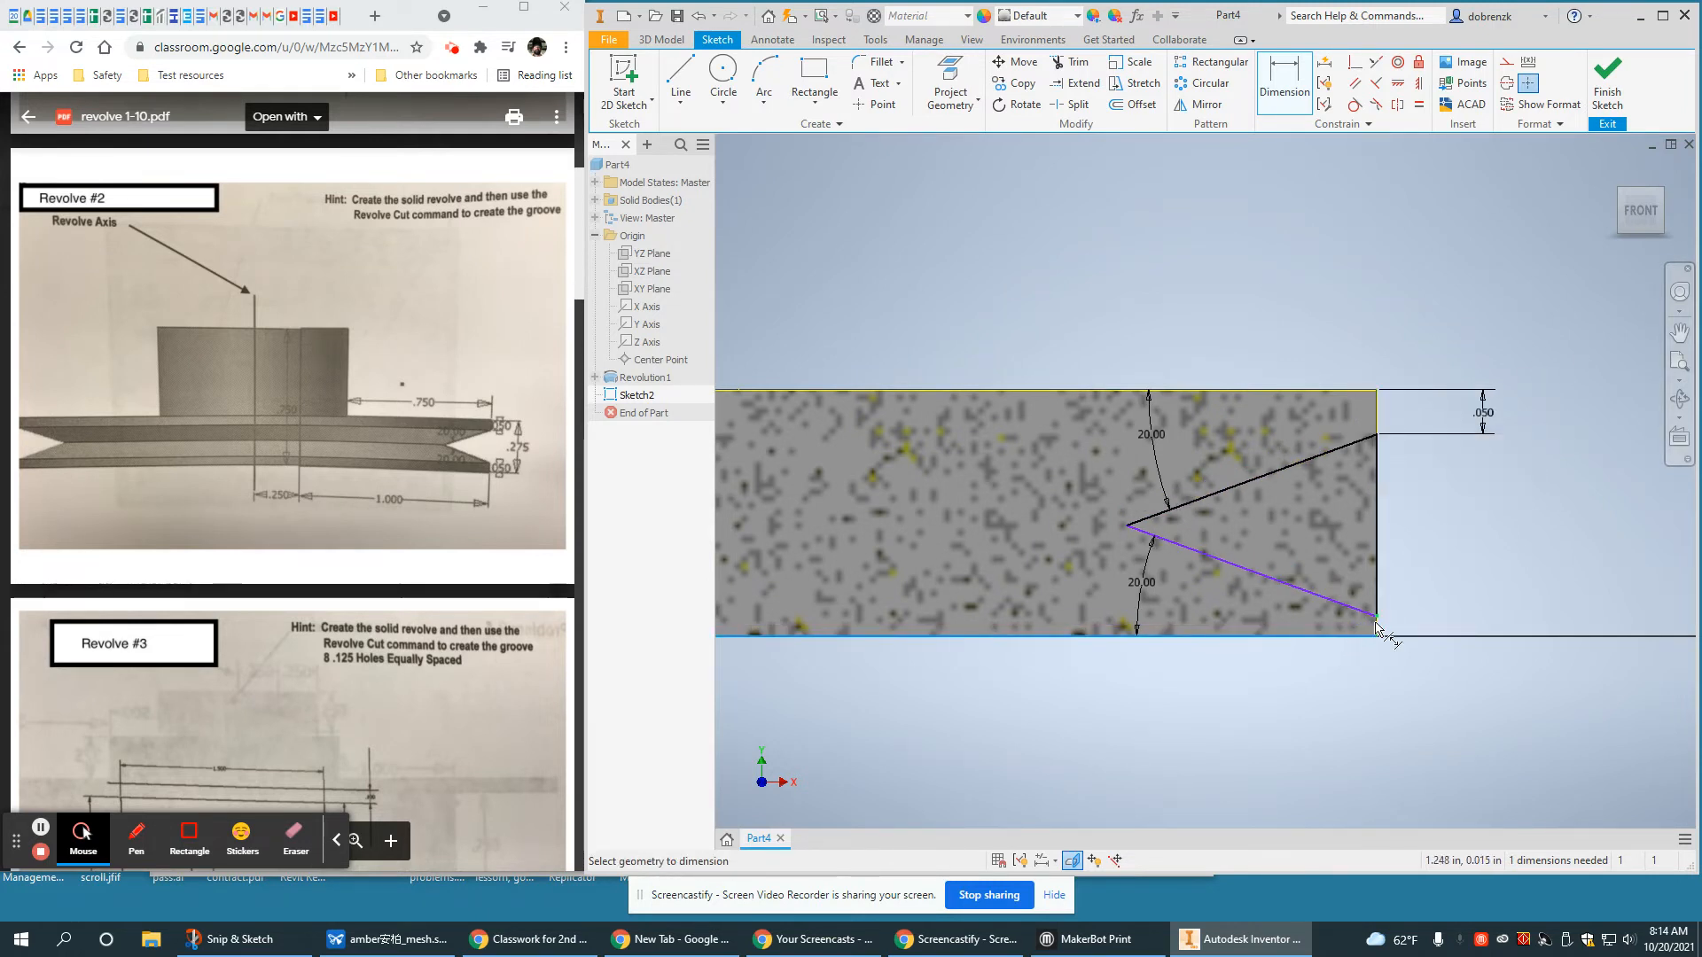
pyautogui.click(1491, 608)
pyautogui.write('.05')
pyautogui.press('Return')
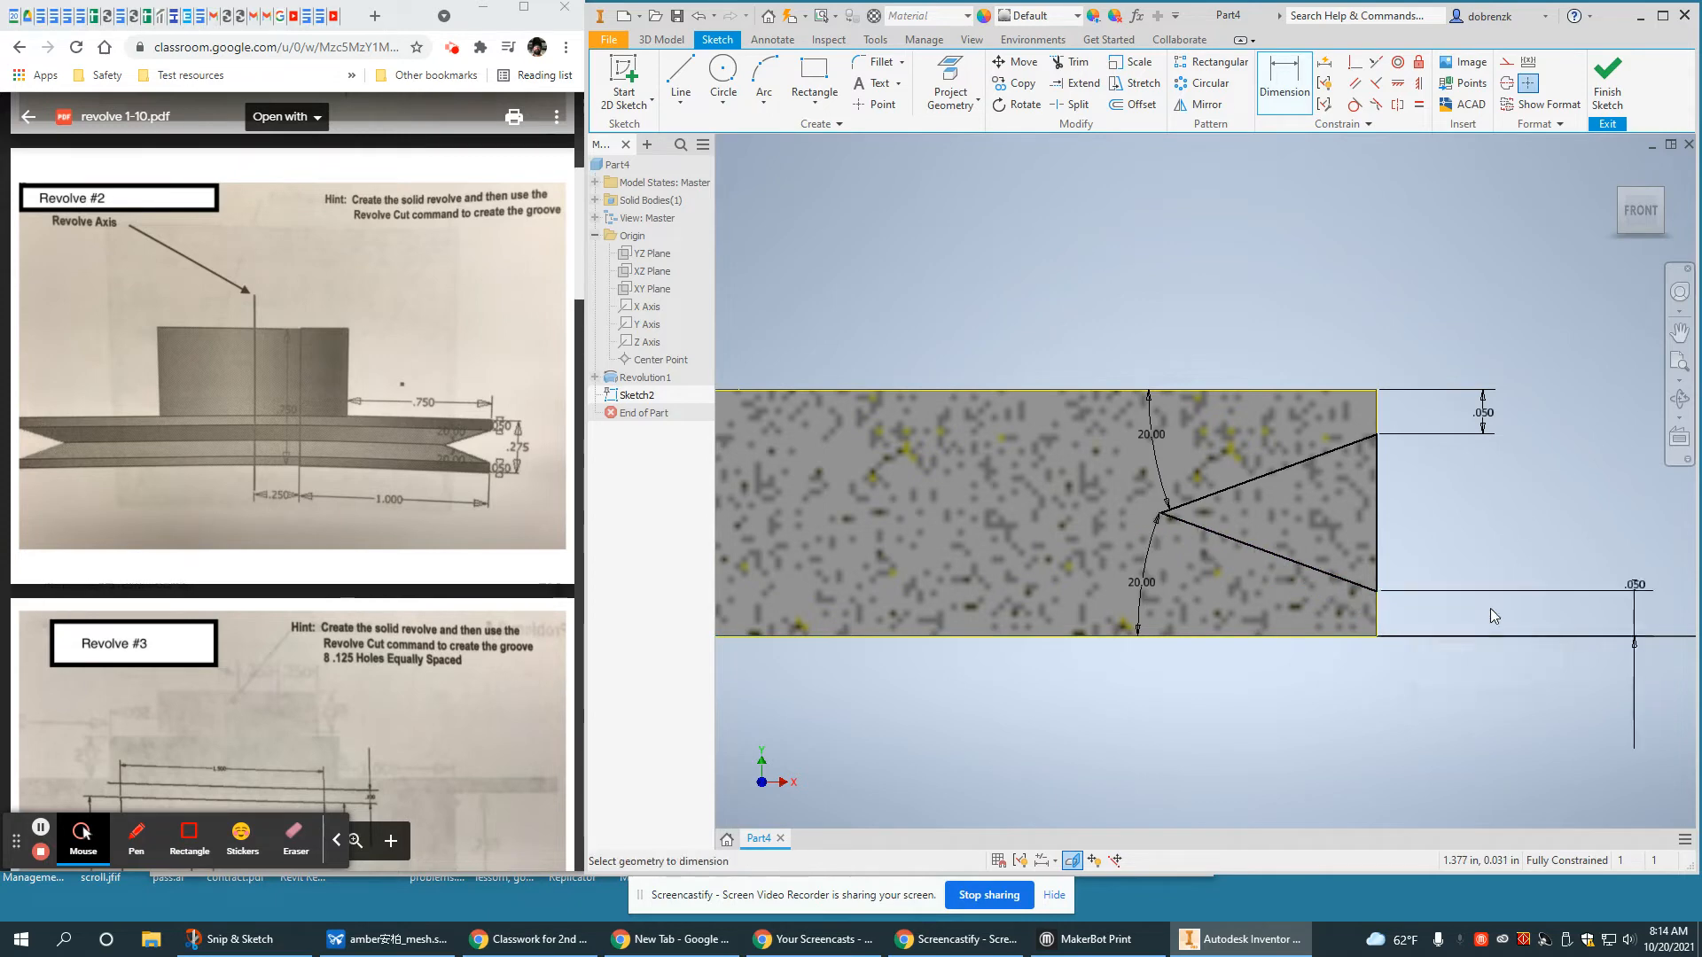
pyautogui.click(660, 40)
pyautogui.click(722, 76)
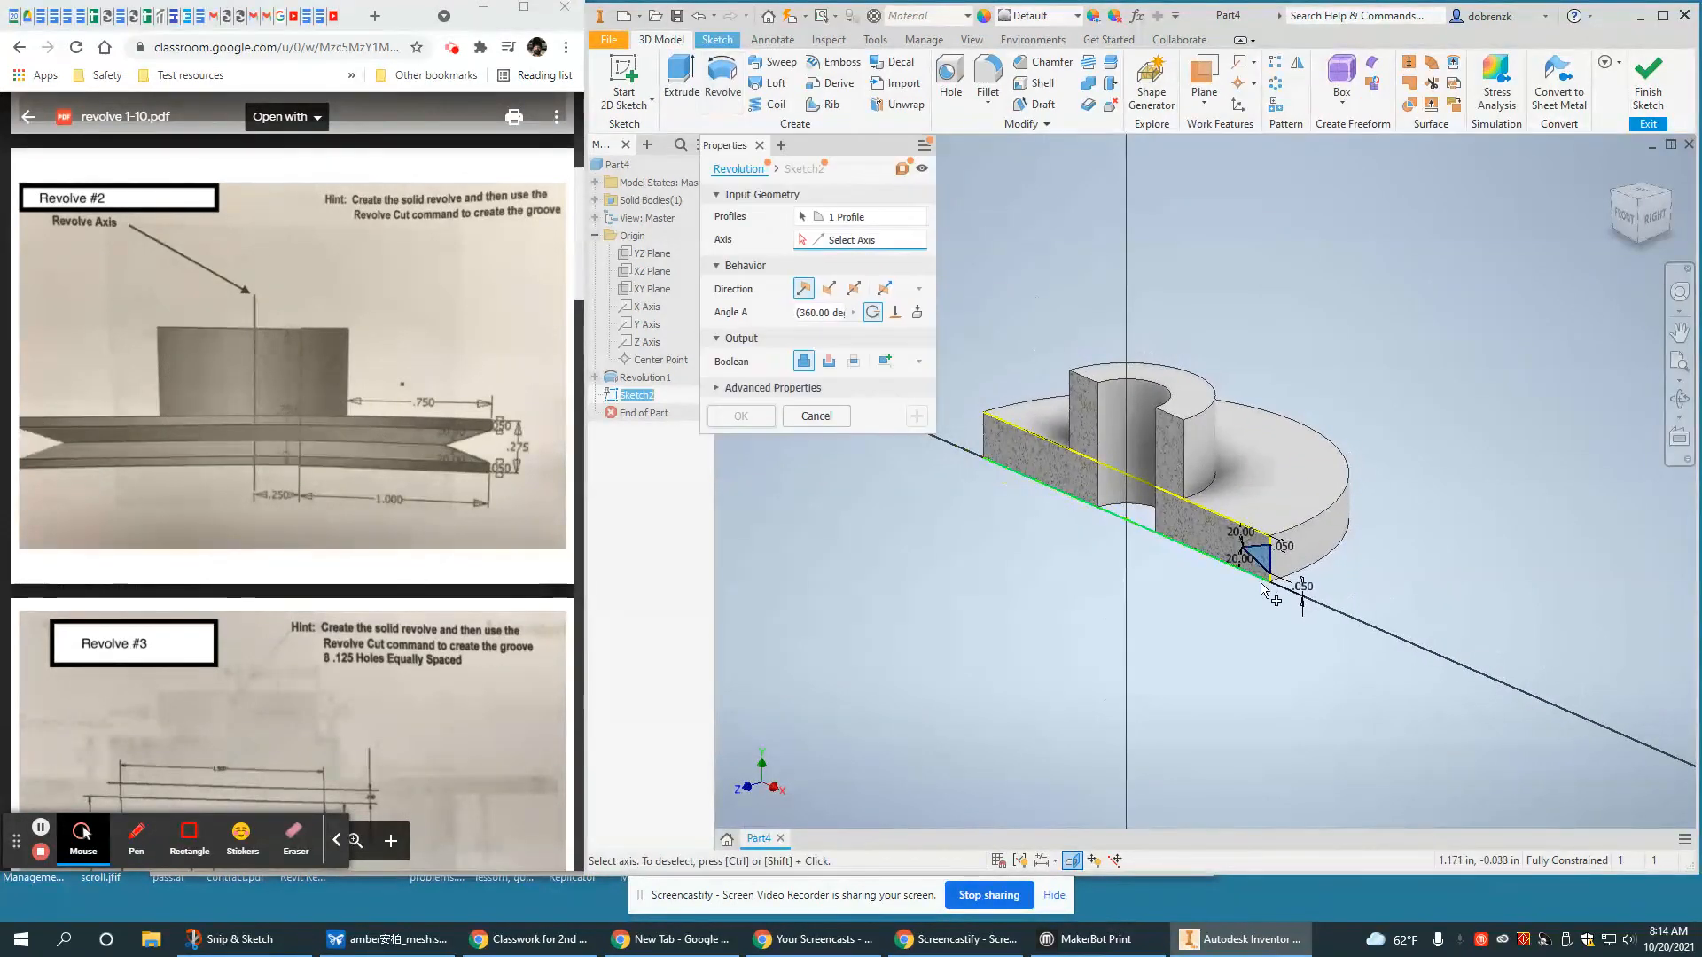
pyautogui.scroll(5, 1265, 589)
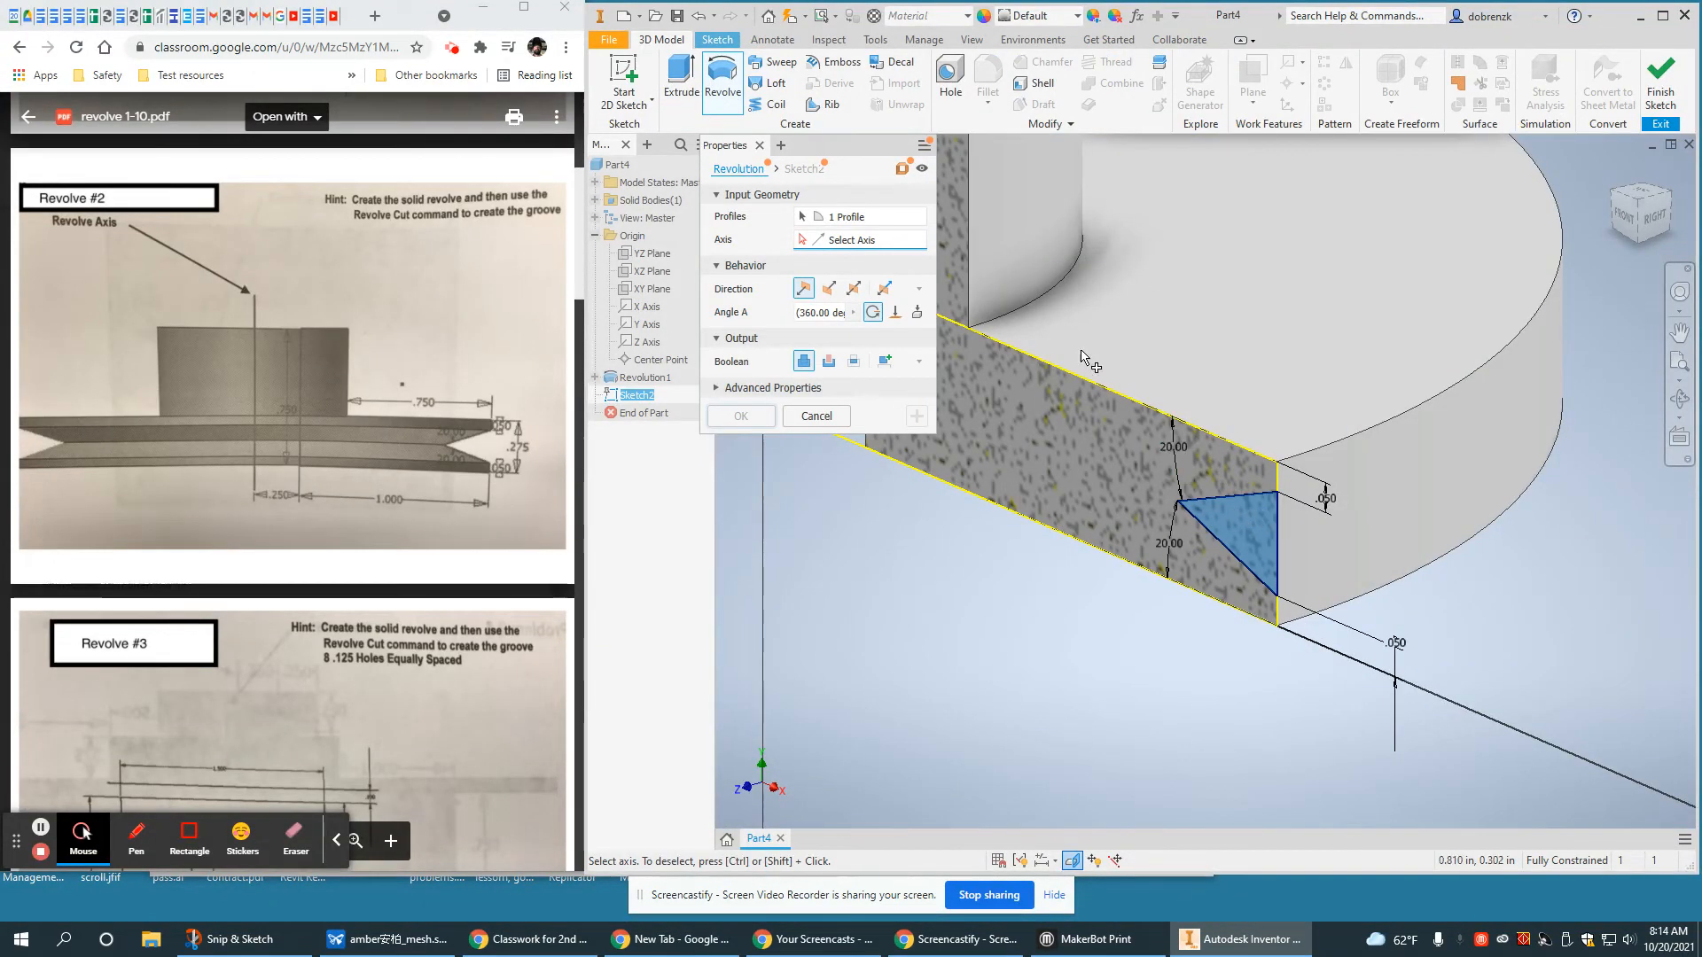
pyautogui.scroll(5, 1285, 432)
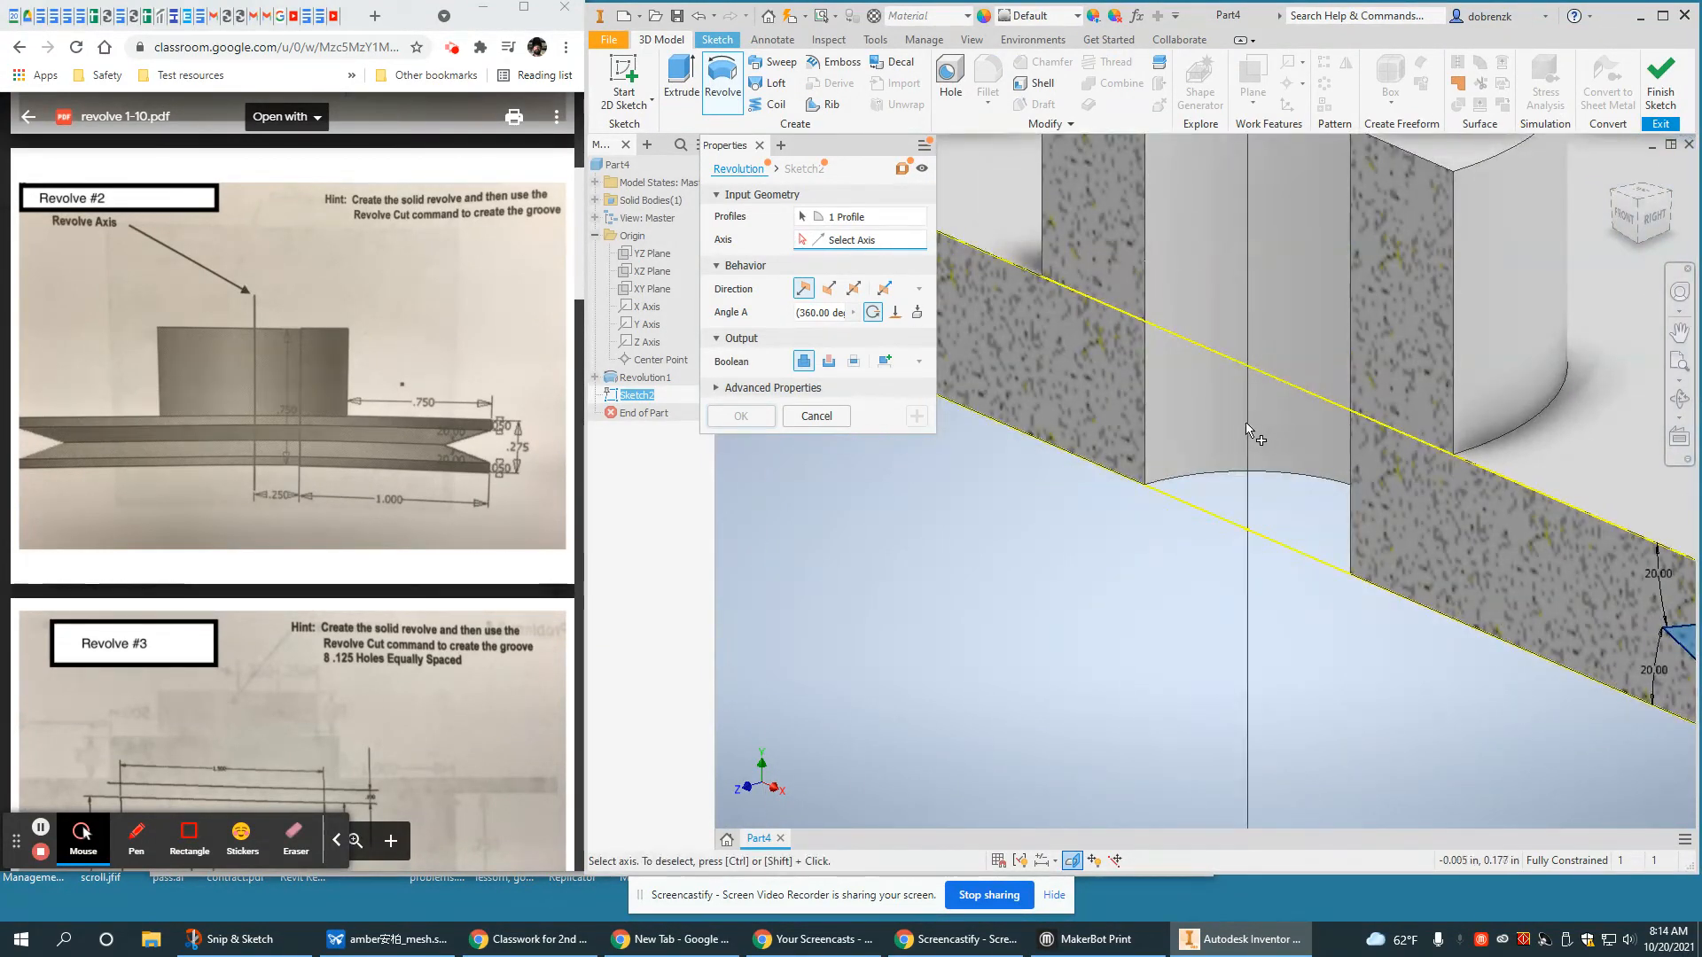
pyautogui.scroll(-2, 1232, 288)
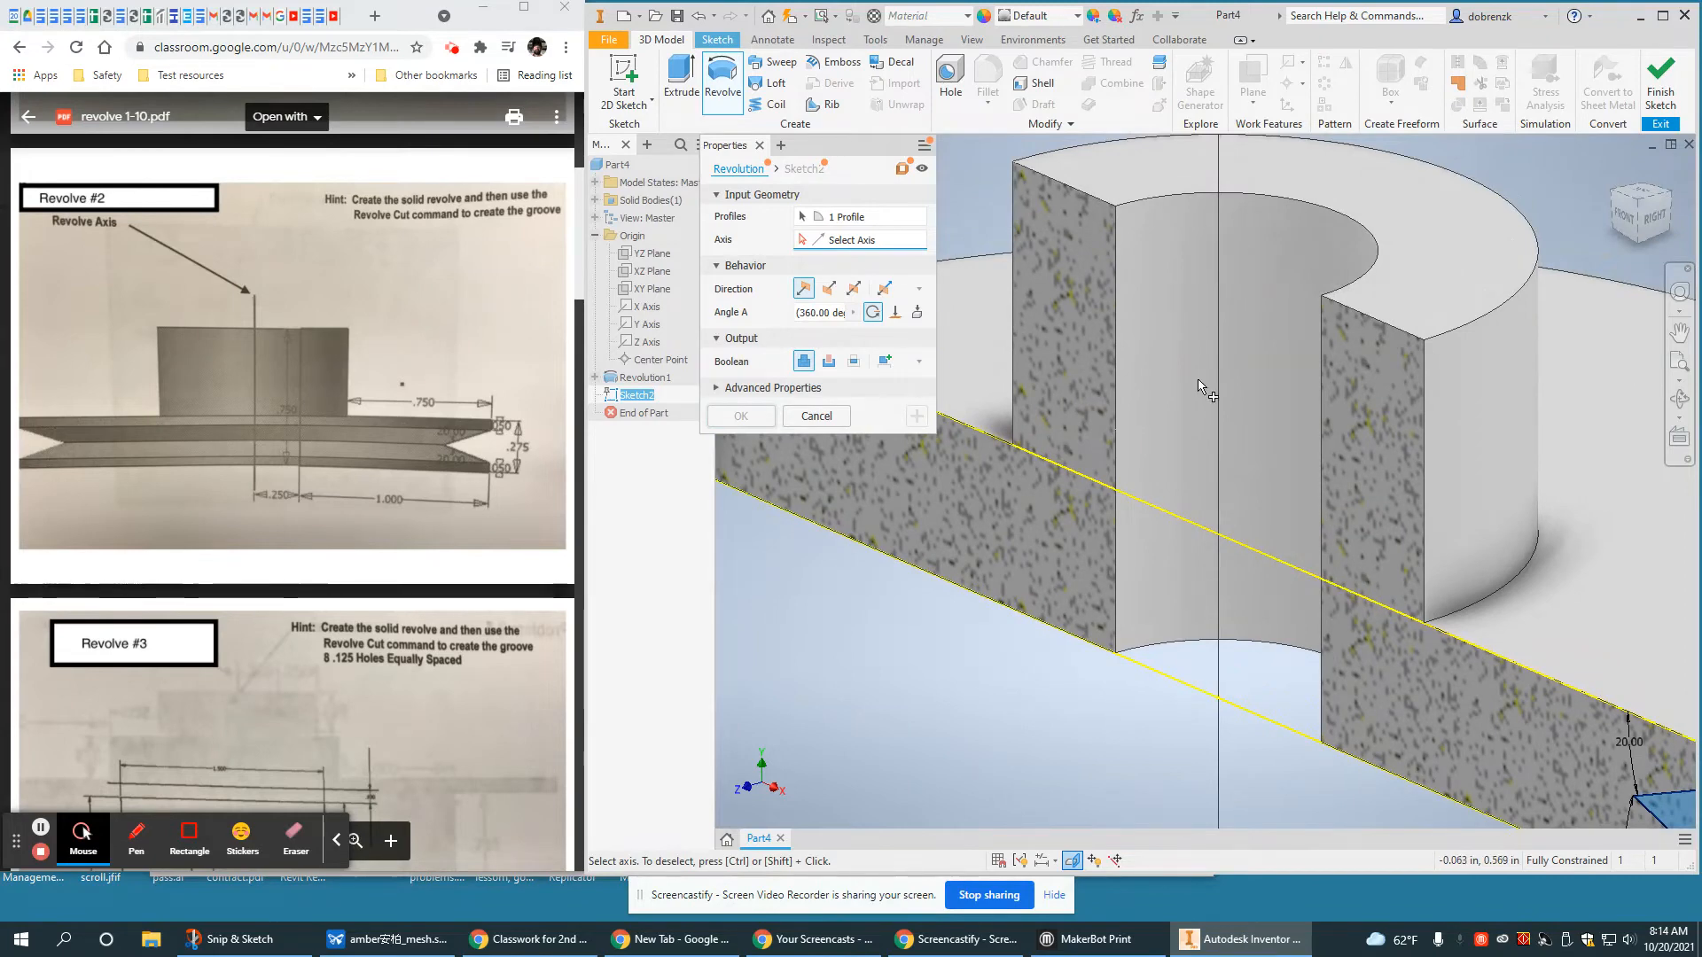
pyautogui.moveTo(1363, 496); pyautogui.dragTo(1232, 448, button='middle')
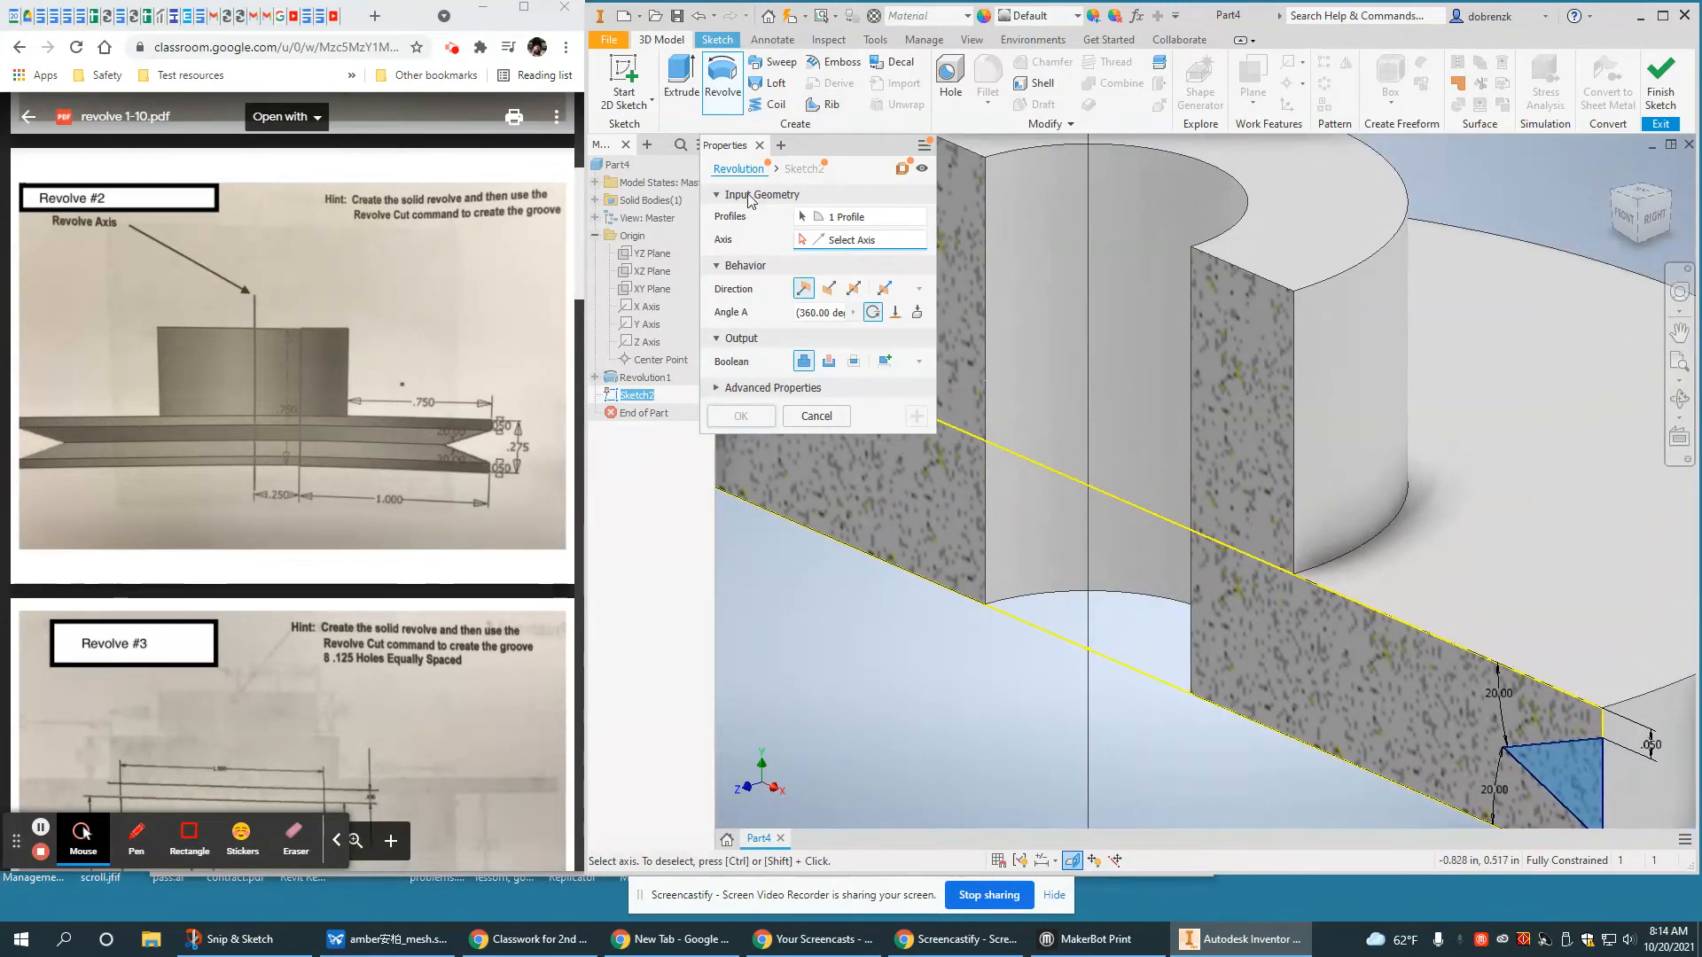
pyautogui.click(806, 411)
# Project the part's vertical center axis into the groove sketch
pyautogui.keyDown('shift'); pyautogui.moveTo(1444, 640); pyautogui.dragTo(1499, 613, button='middle'); pyautogui.keyUp('shift')
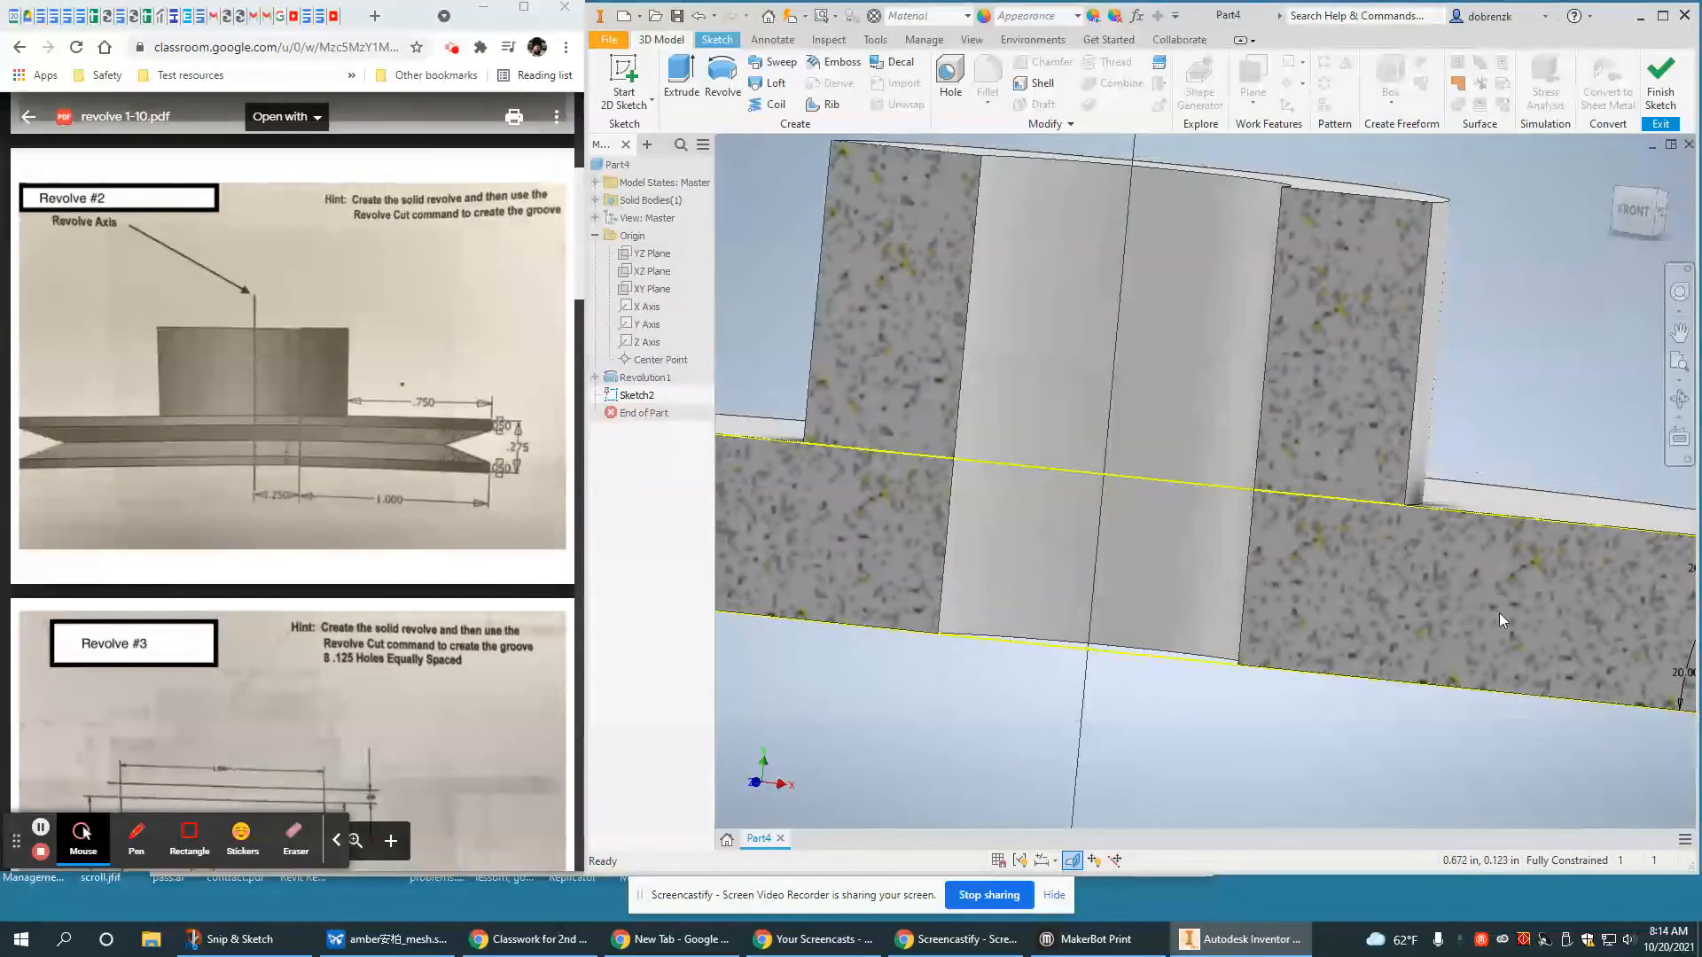
pyautogui.scroll(-2, 1498, 614)
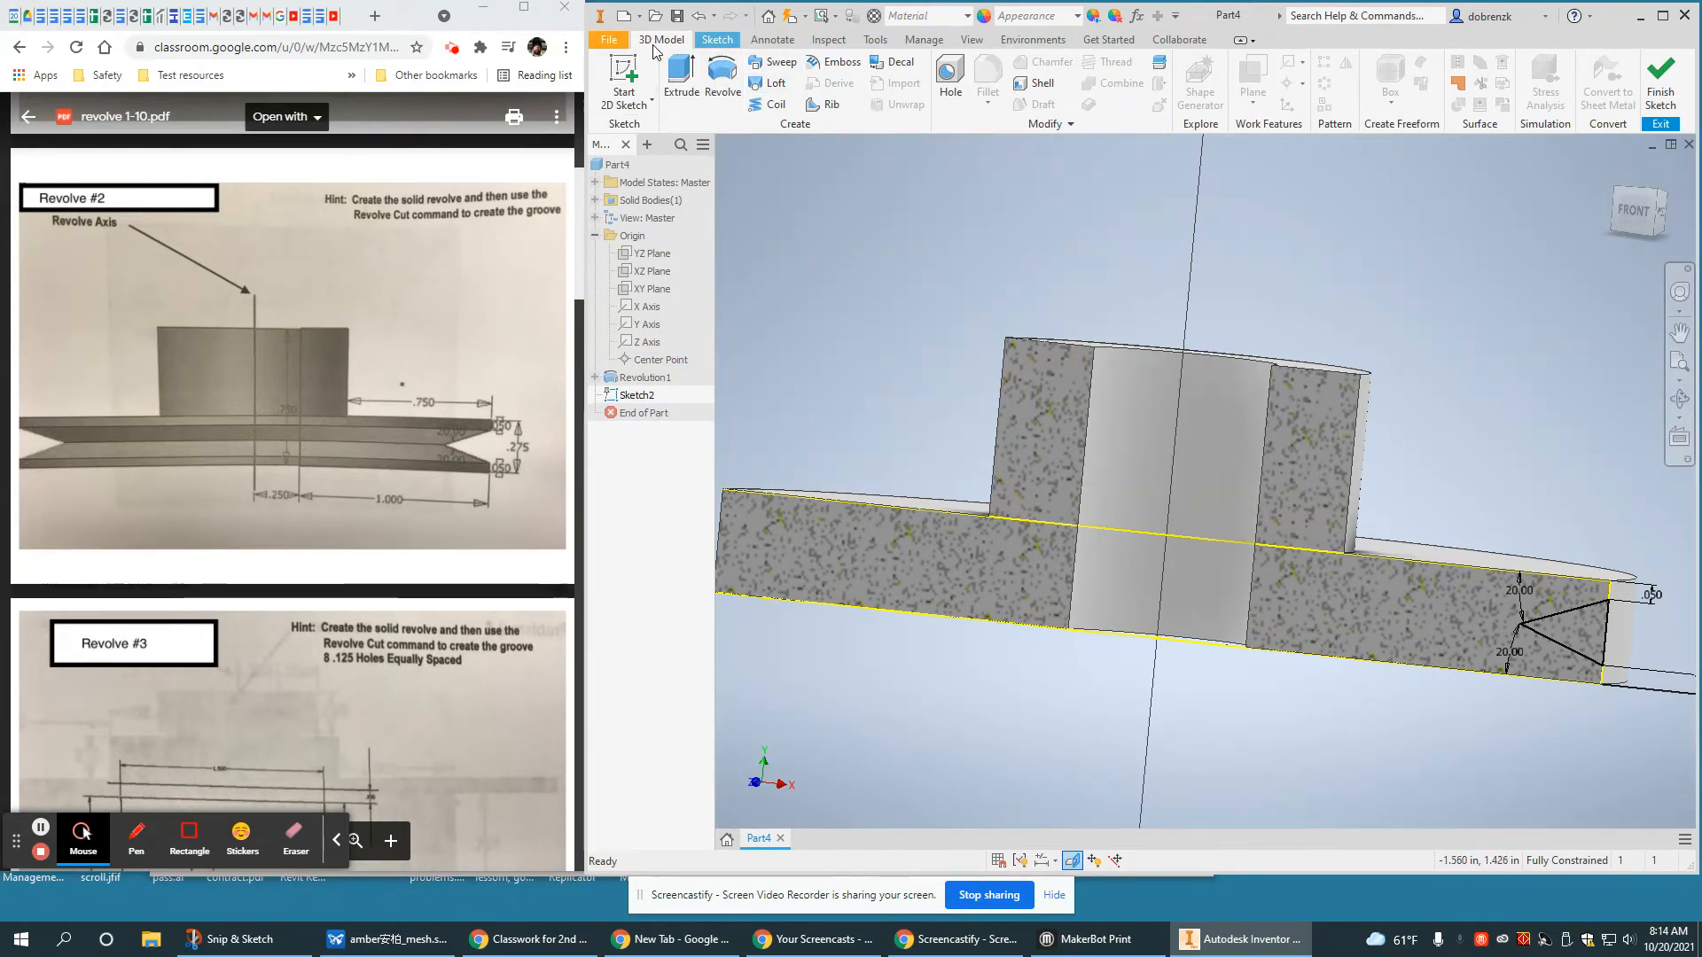
pyautogui.click(717, 39)
pyautogui.click(949, 80)
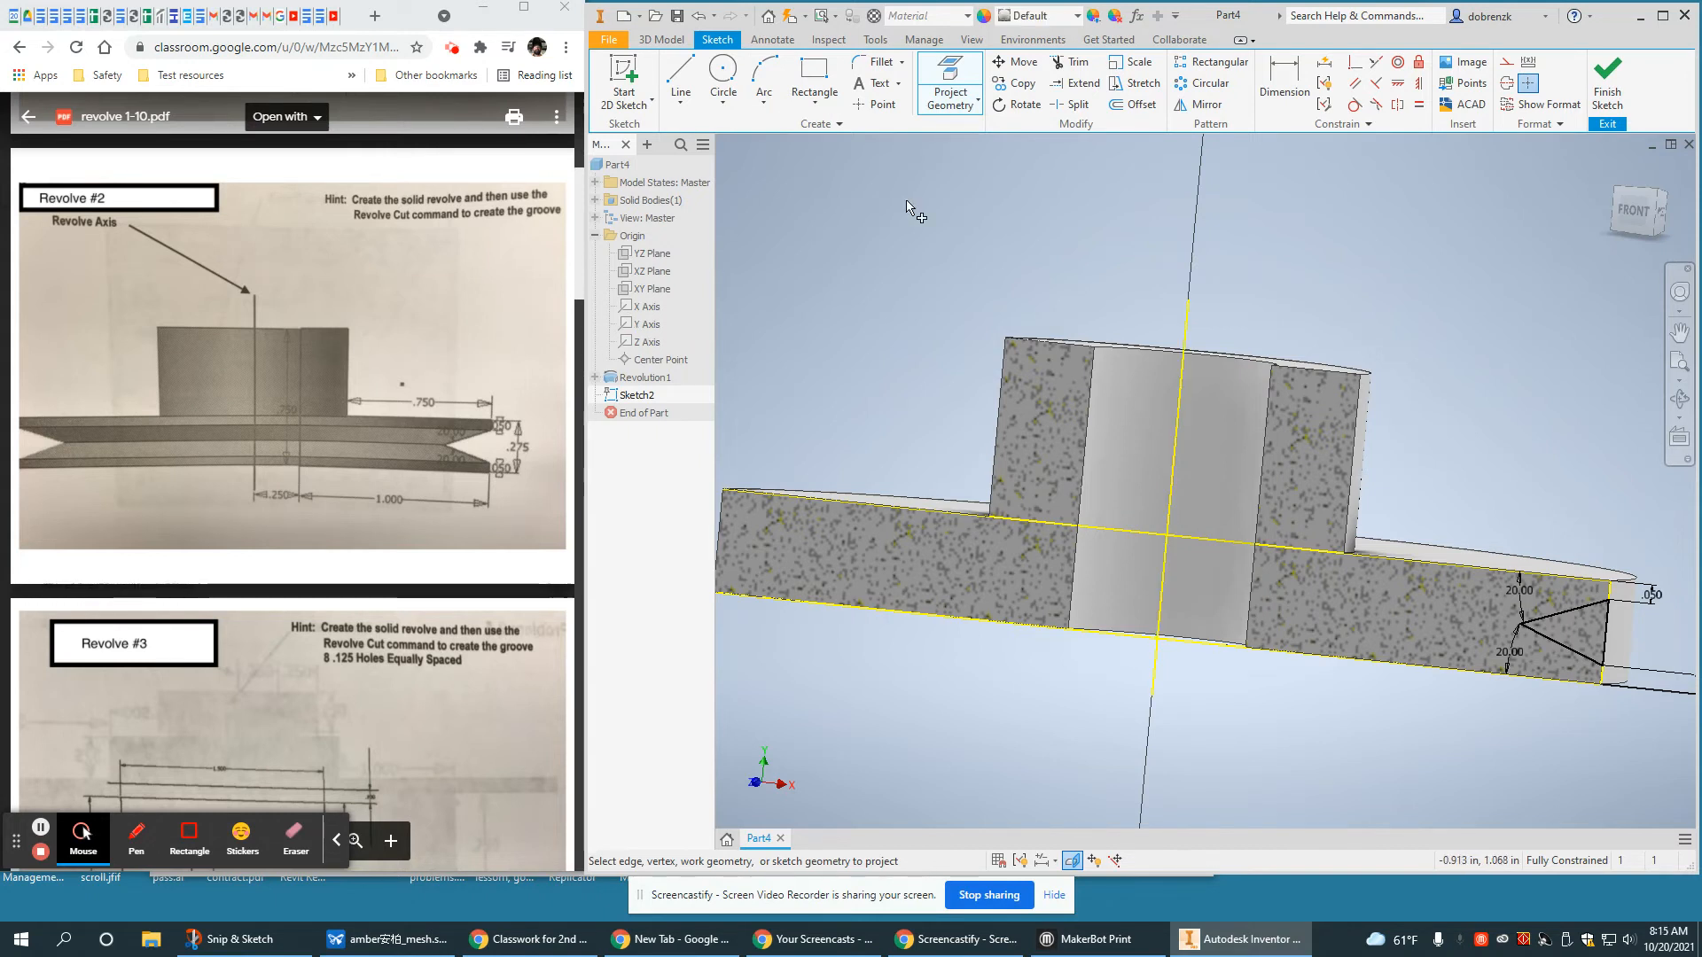
pyautogui.click(973, 73)
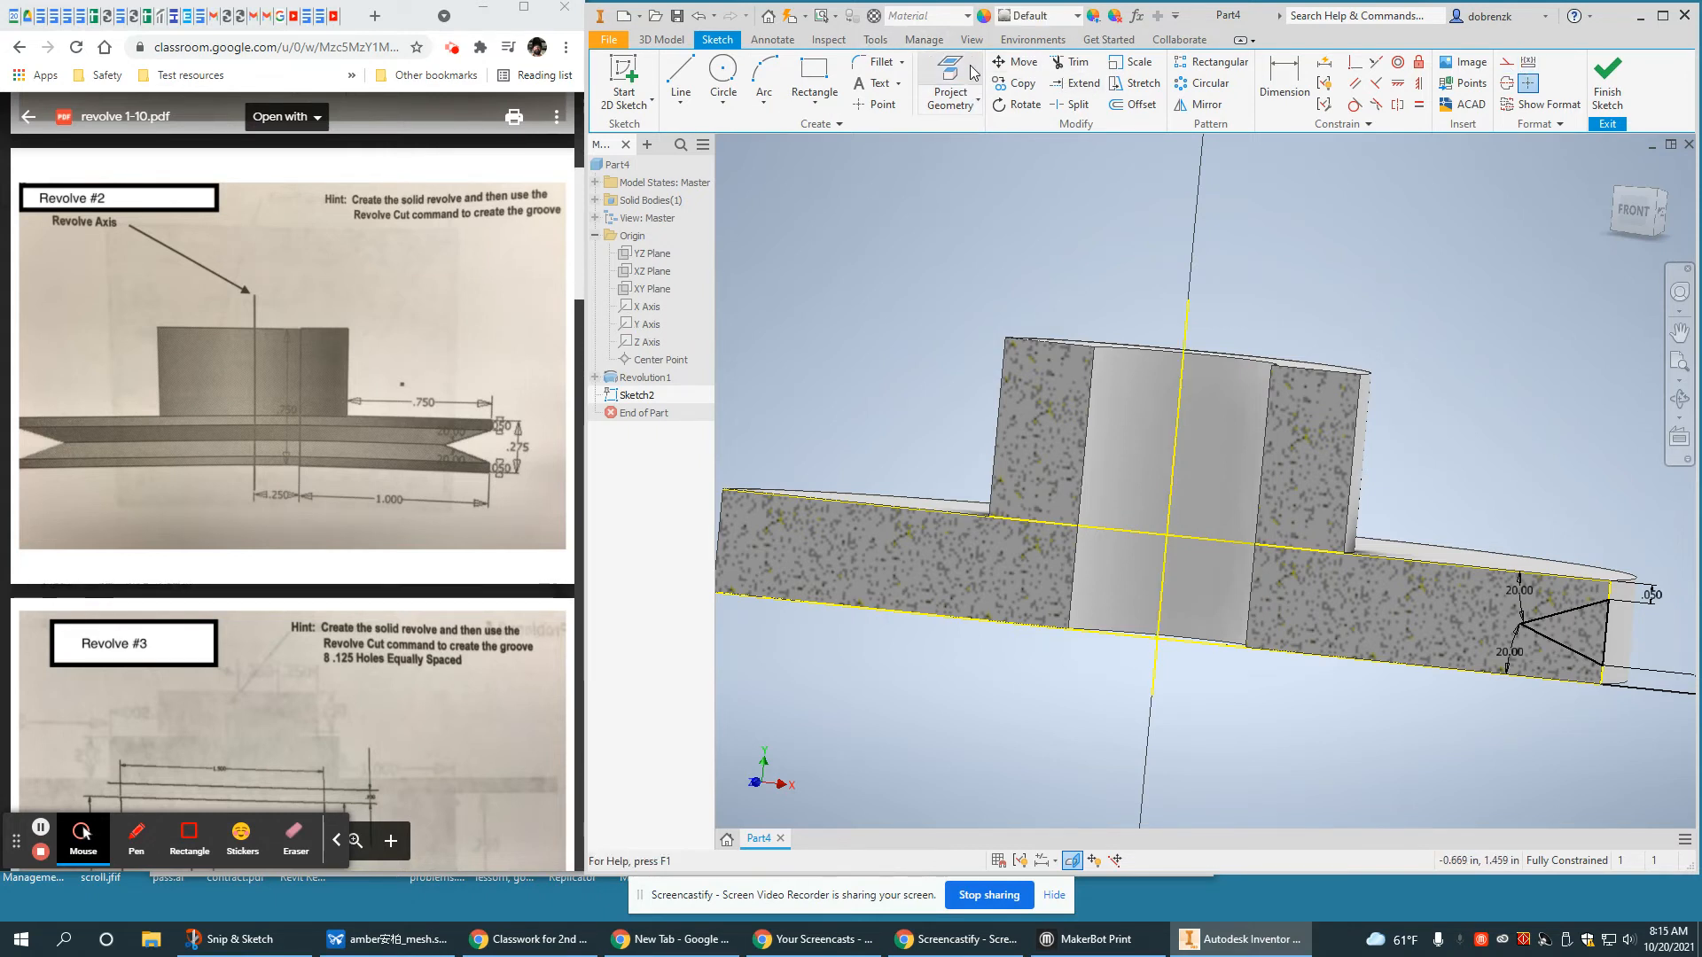
# Draw a line along the projected center axis from the hub's top edge down to the flange's bottom edge
pyautogui.click(681, 80)
pyautogui.moveTo(1257, 314); pyautogui.dragTo(1095, 212, button='middle')
pyautogui.click(1020, 254)
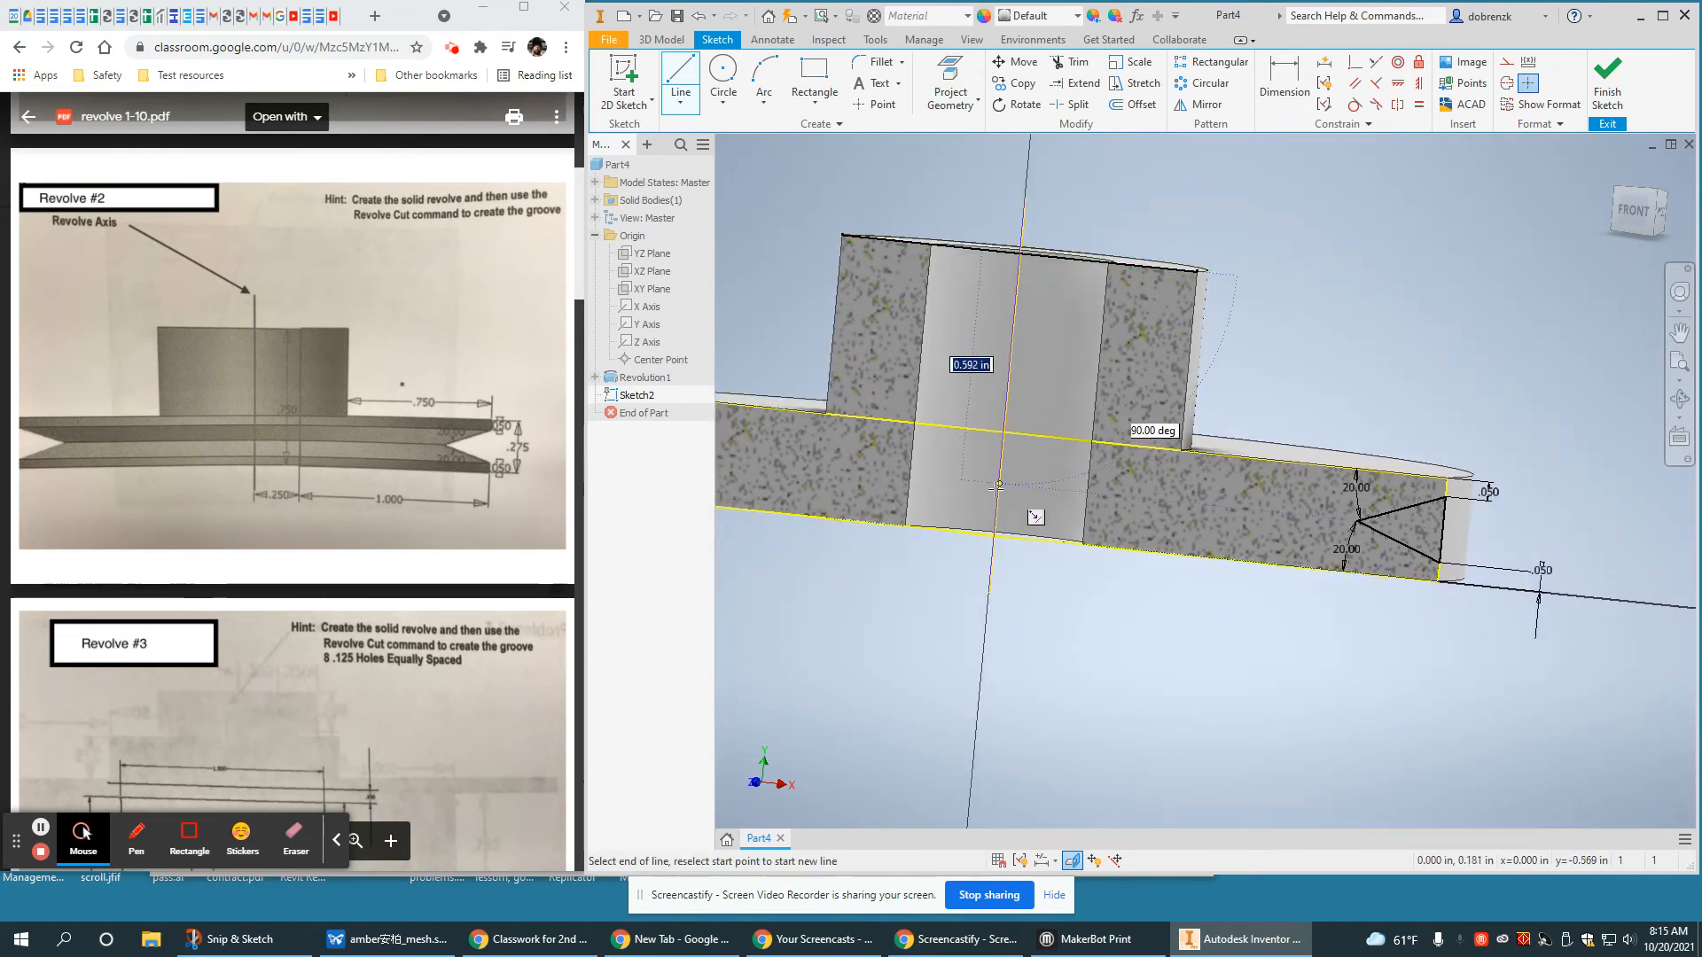
pyautogui.doubleClick(994, 536)
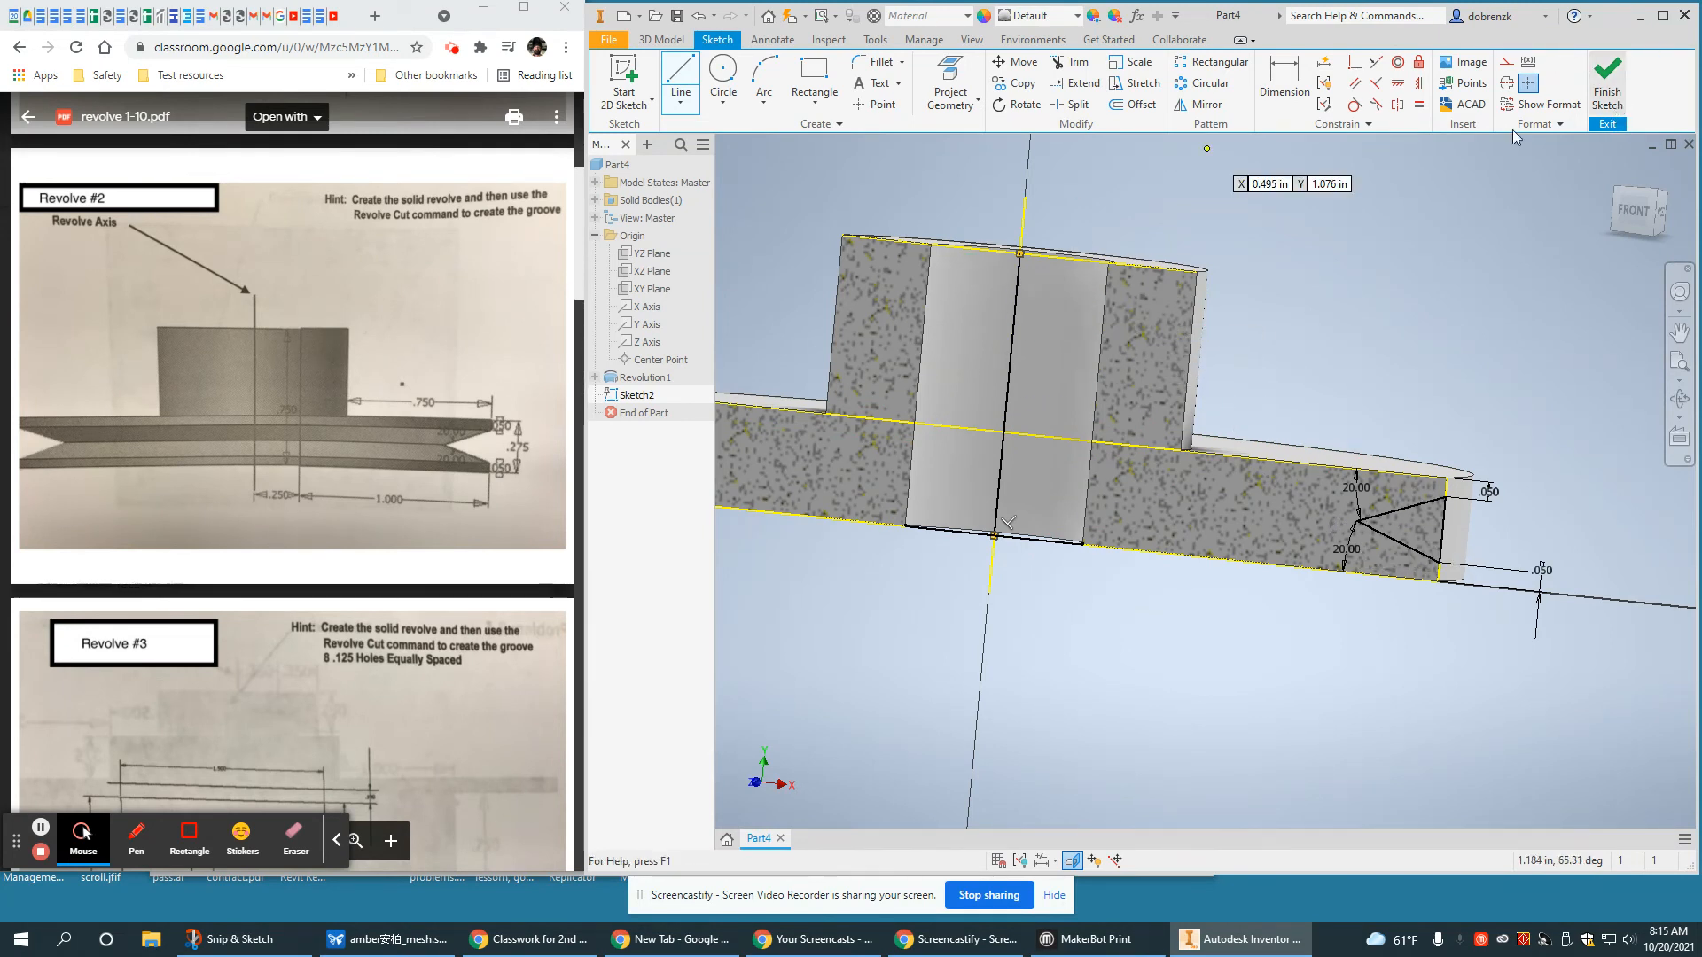
pyautogui.rightClick(1381, 285)
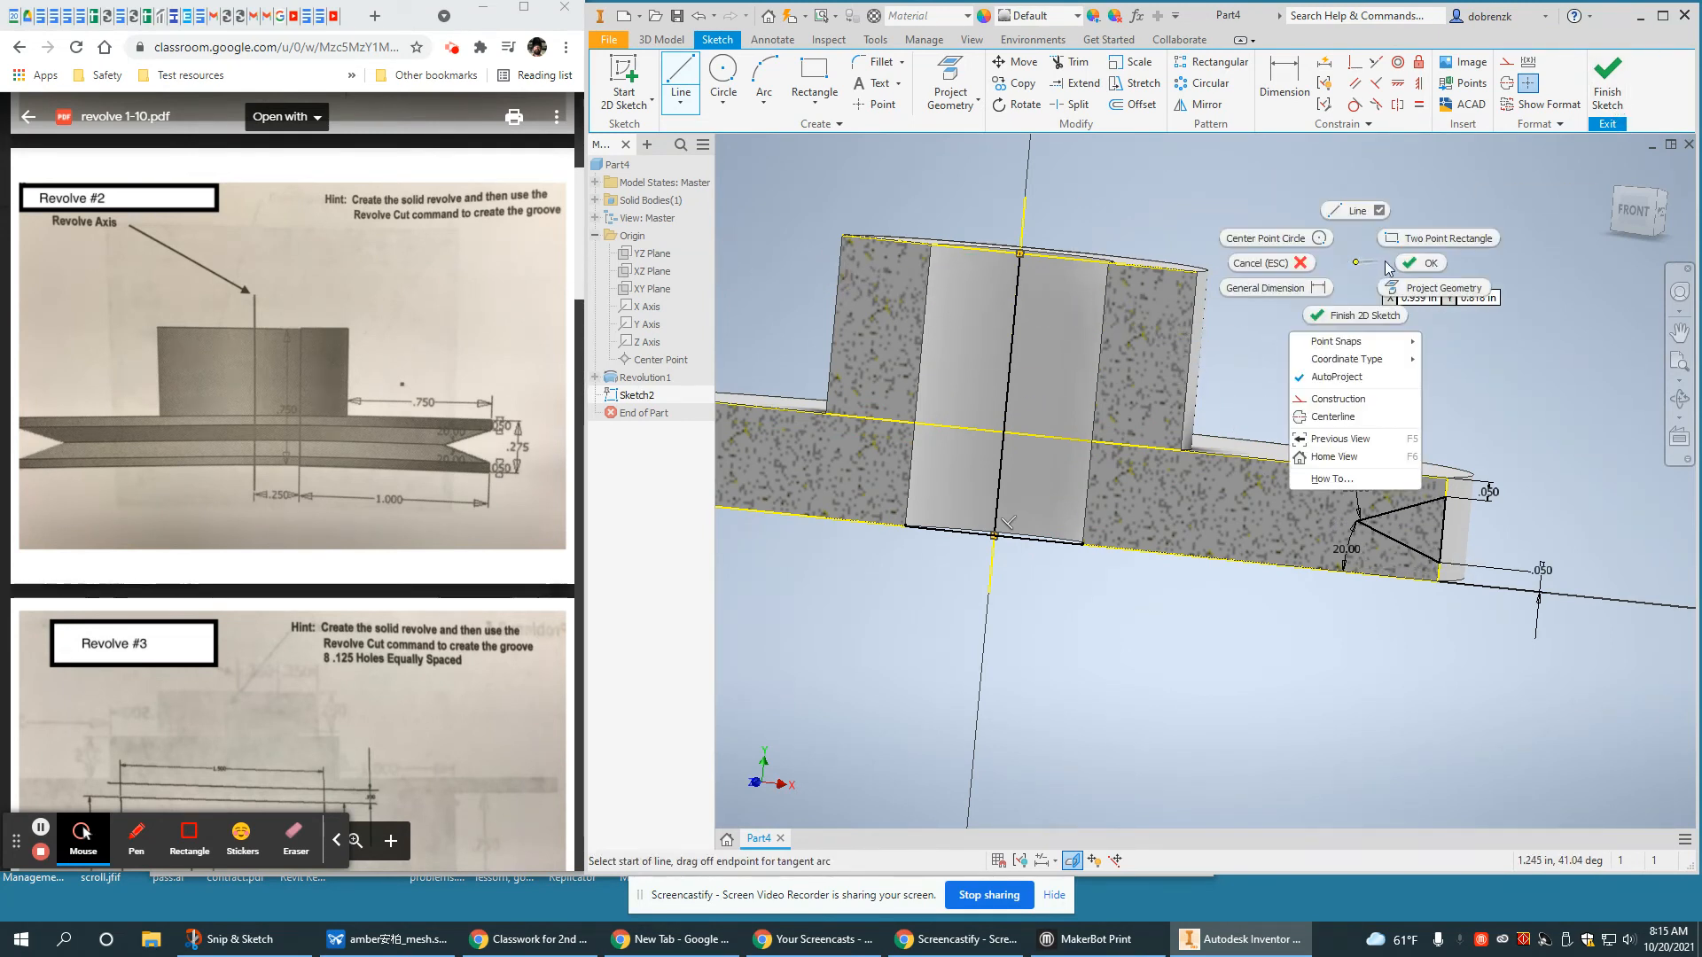
pyautogui.click(1470, 286)
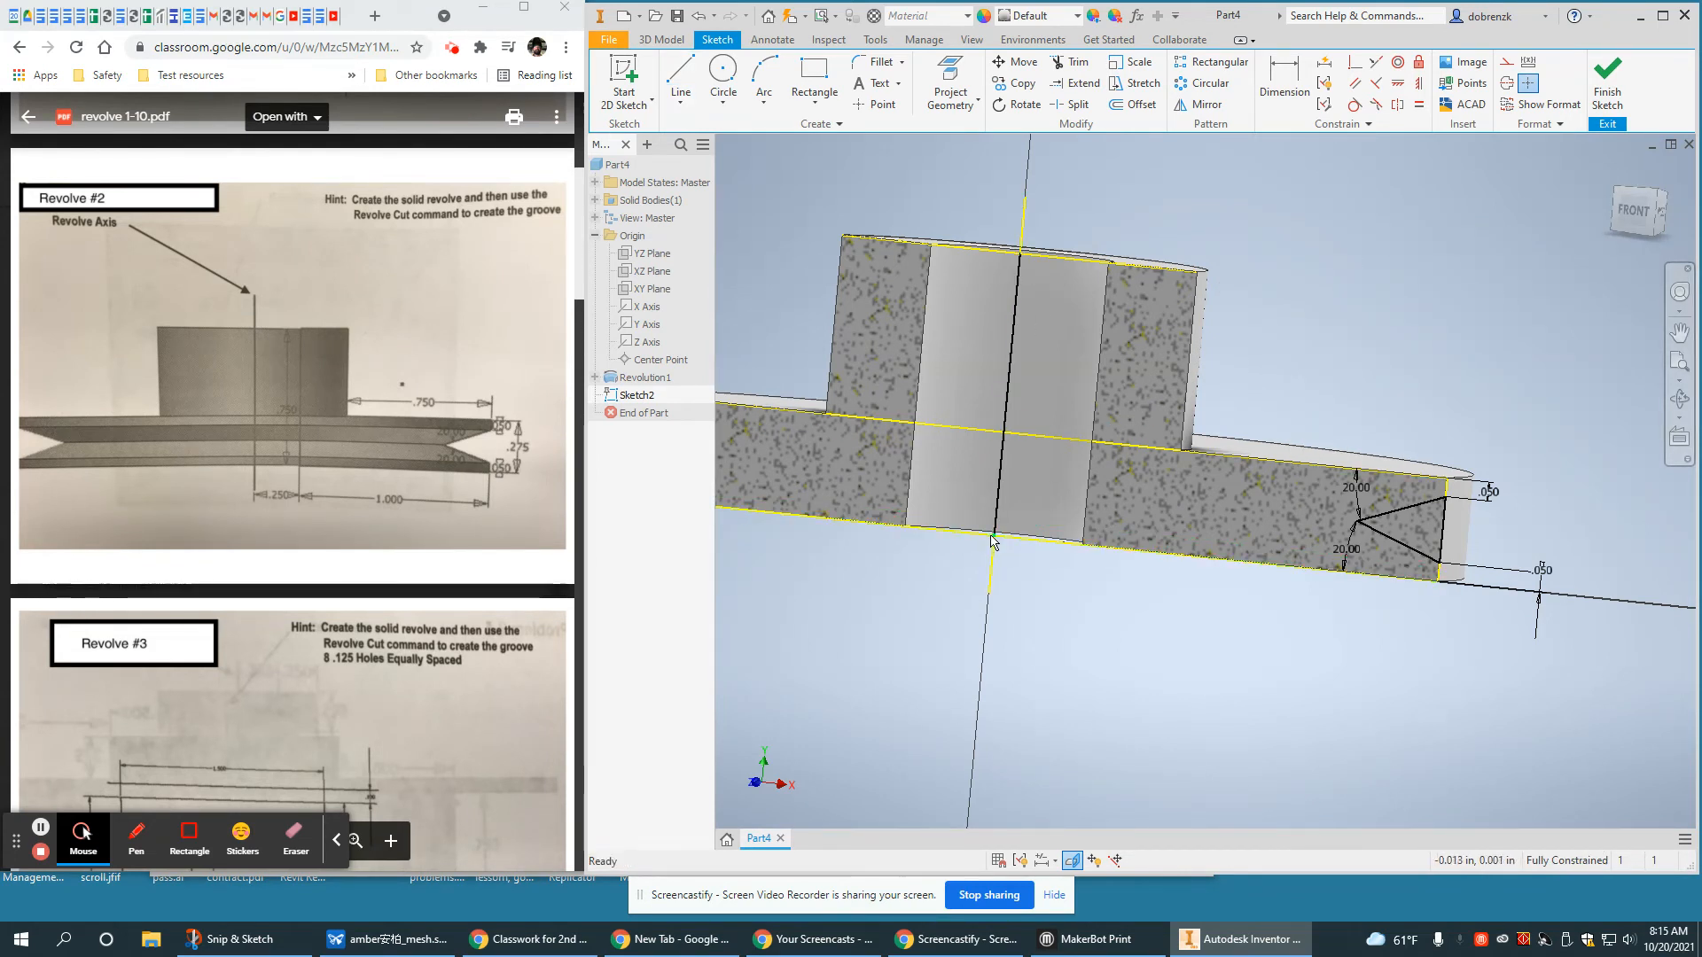
pyautogui.moveTo(994, 542); pyautogui.dragTo(979, 577, button='middle')
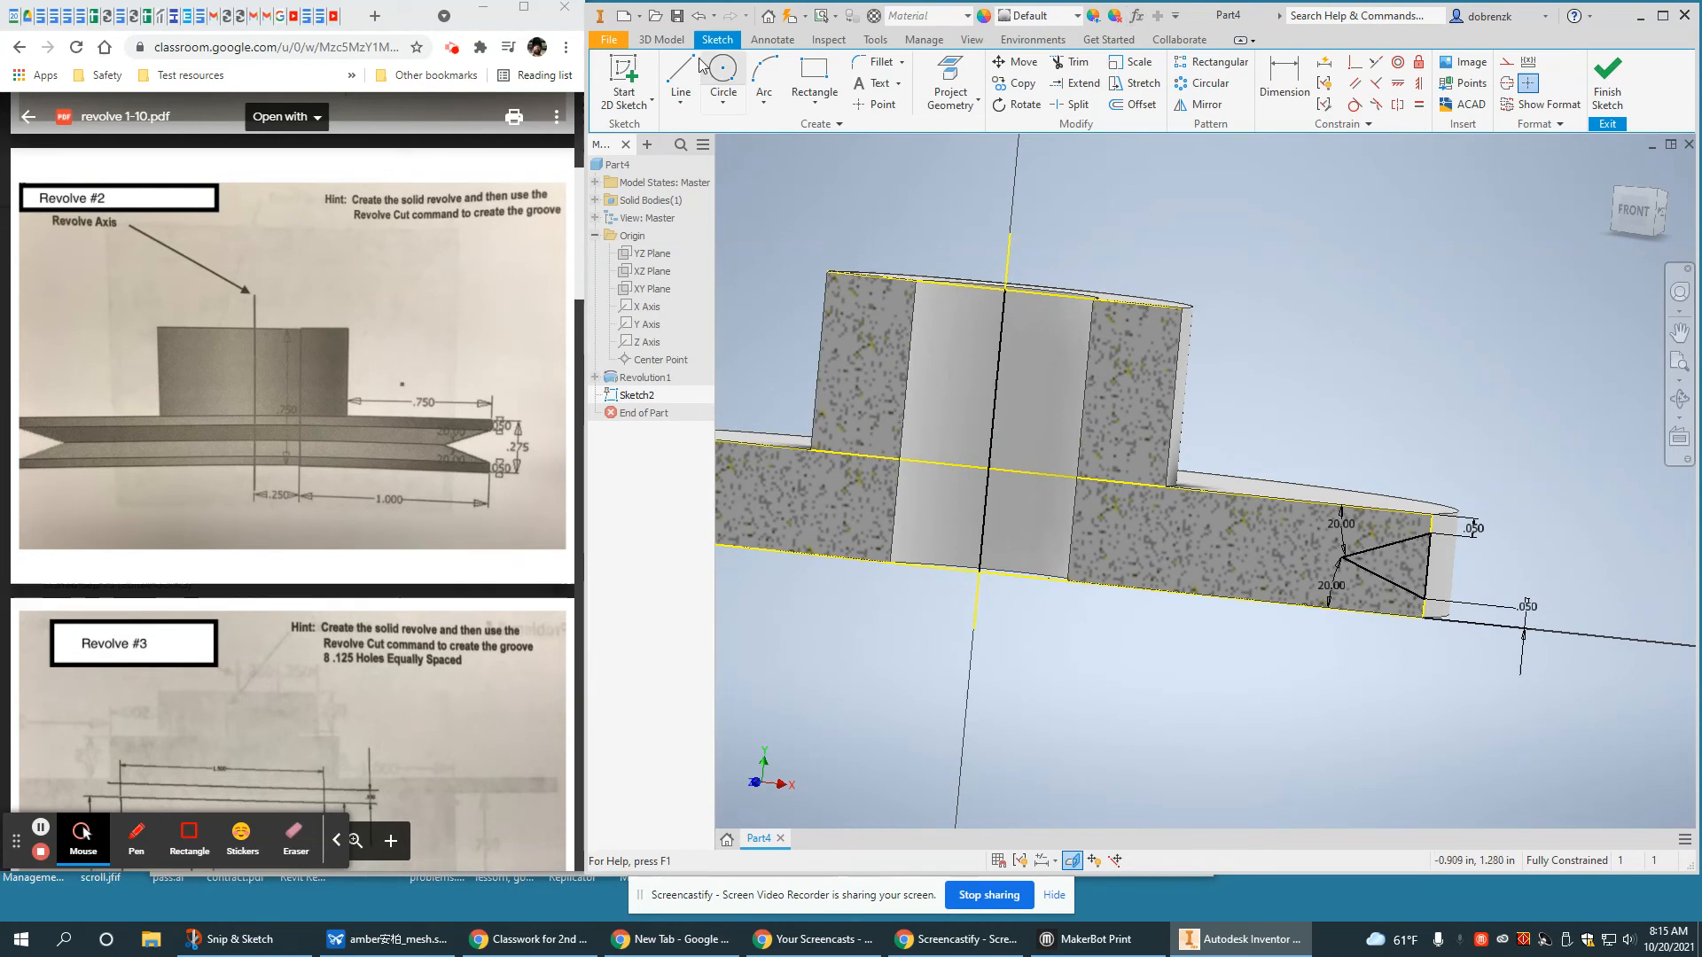
# Revolve the triangular profile a full 360 degrees around the center line as a cut to form the V-groove
pyautogui.click(665, 44)
pyautogui.click(722, 80)
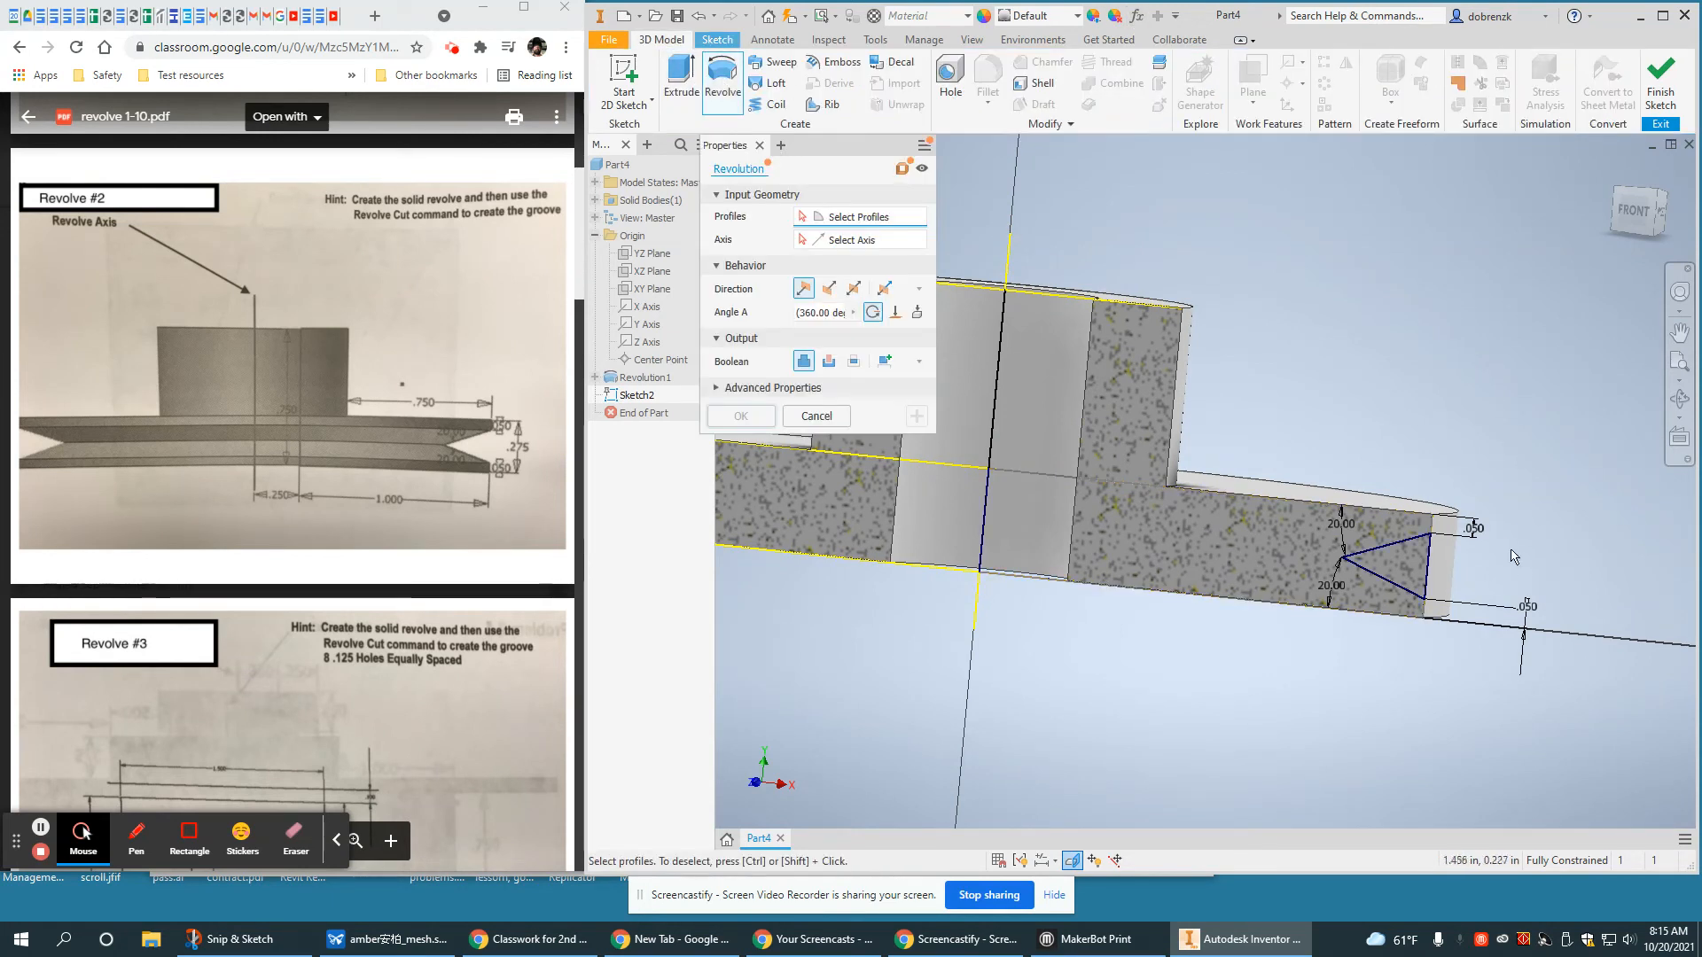
pyautogui.click(1409, 572)
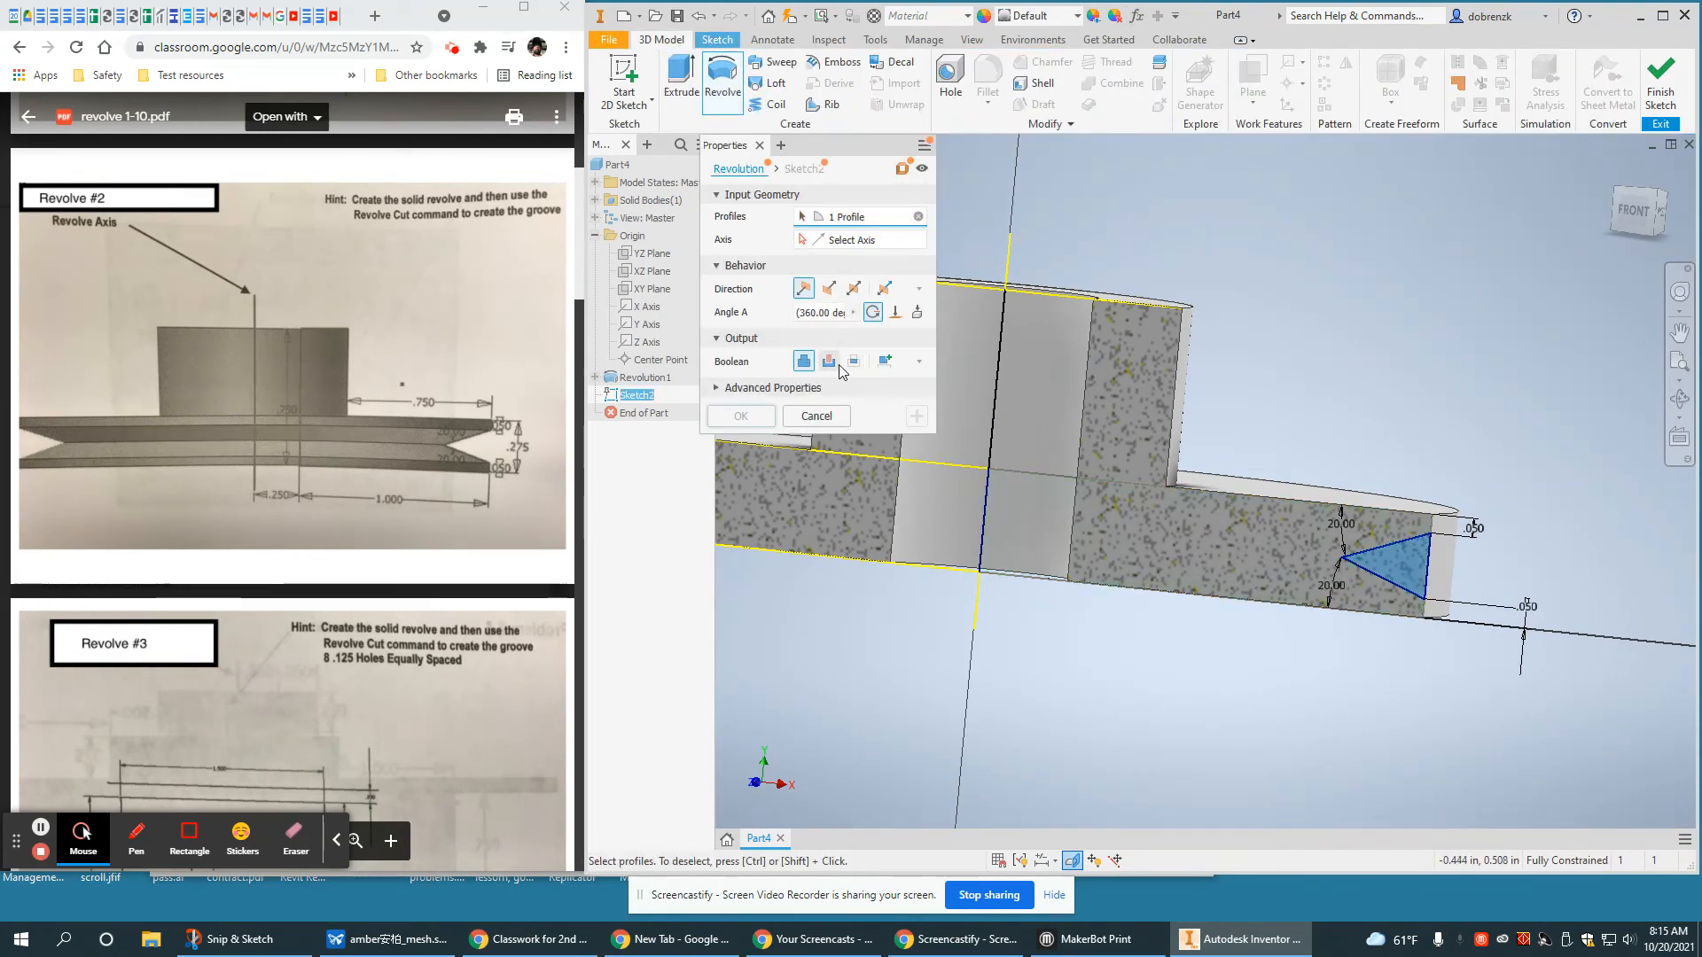
pyautogui.click(827, 362)
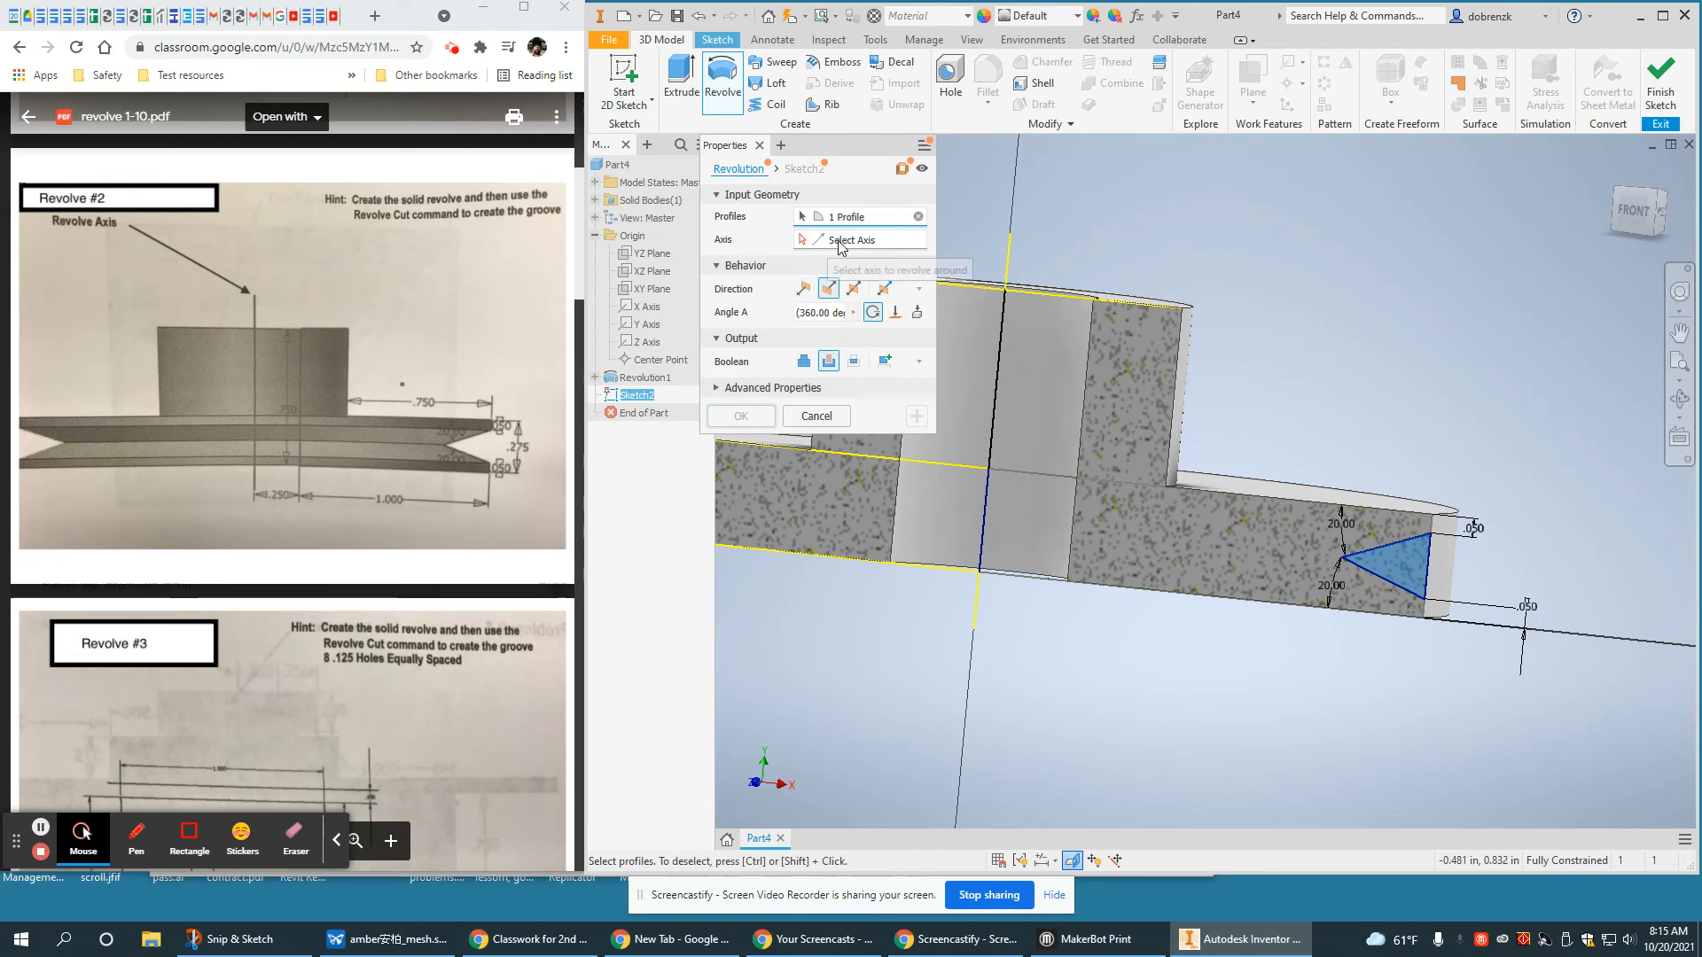
pyautogui.click(999, 363)
pyautogui.scroll(-3, 1018, 403)
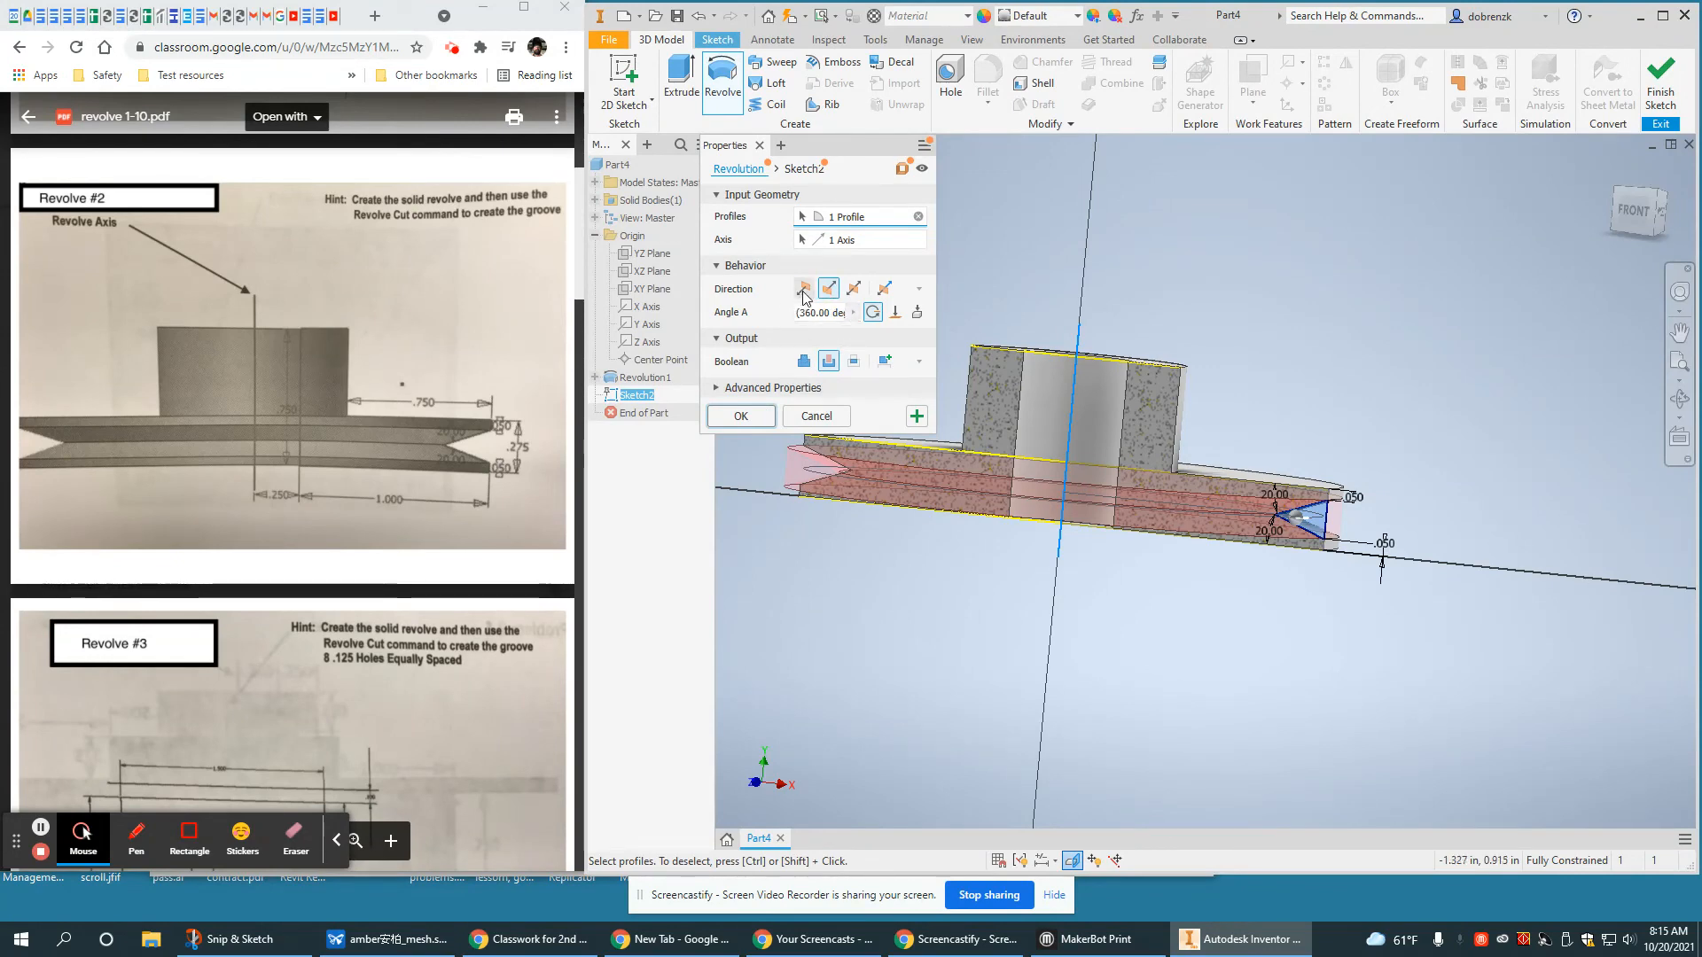
pyautogui.click(741, 416)
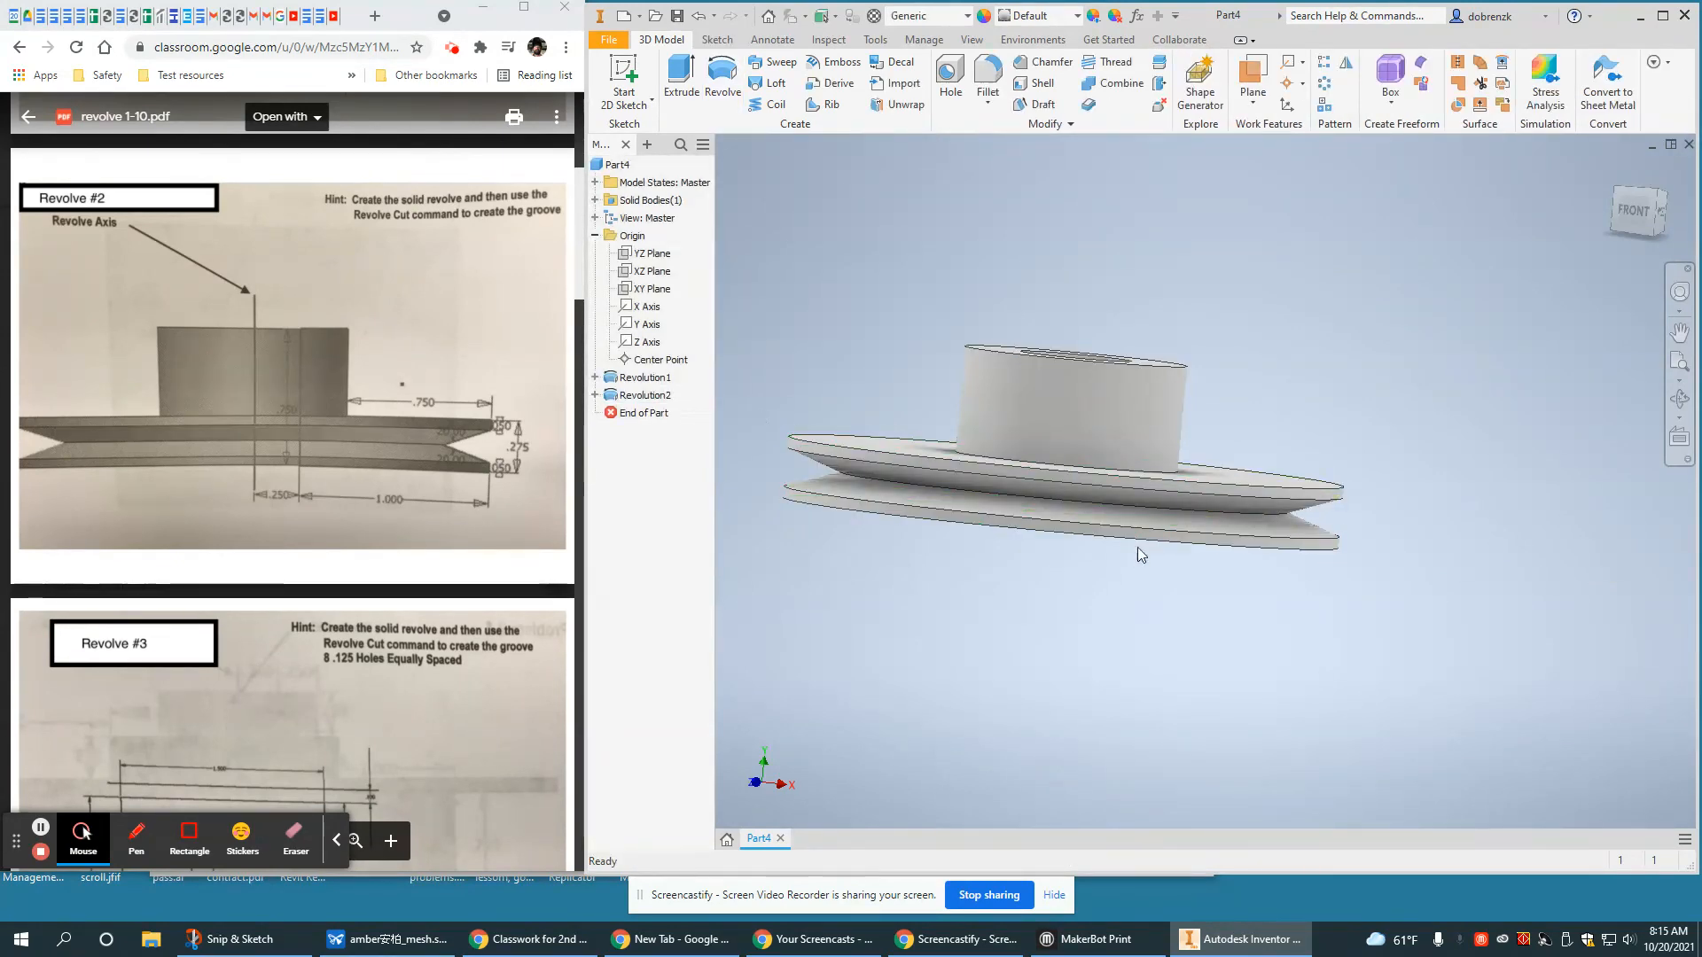
# Examine the V-groove around the flange and the hub with its bore from several angles
pyautogui.click(1612, 172)
pyautogui.keyDown('shift'); pyautogui.moveTo(1294, 514); pyautogui.dragTo(1131, 515, button='middle'); pyautogui.keyUp('shift')
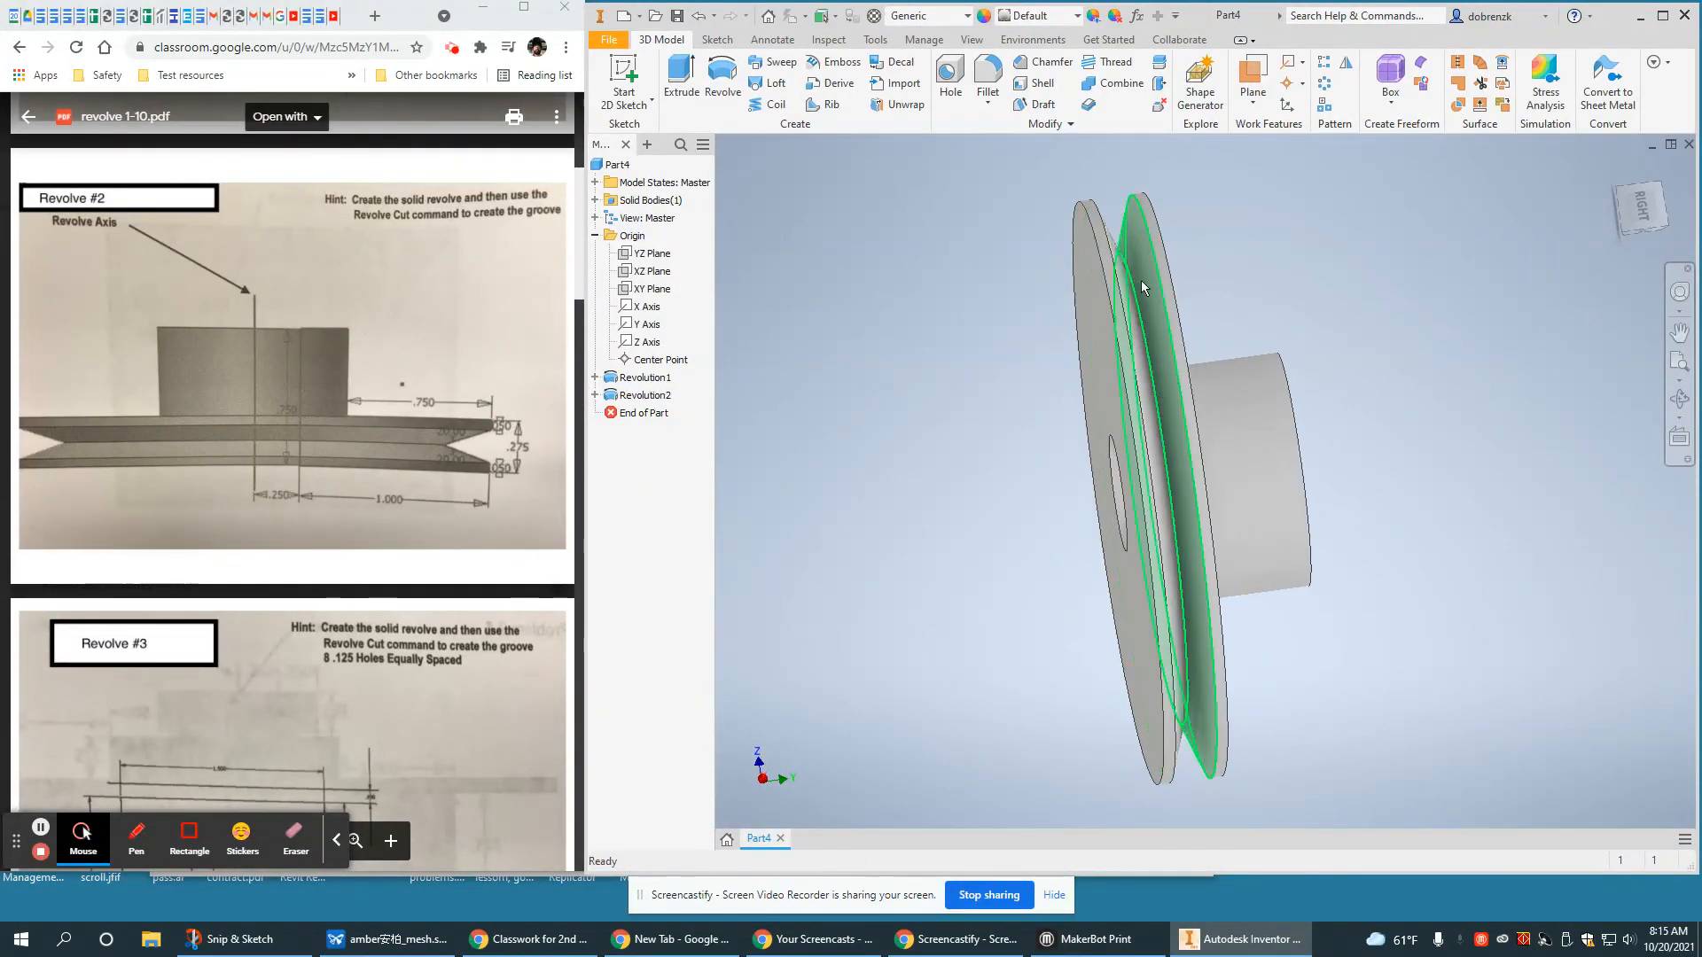
pyautogui.scroll(-5, 1119, 257)
pyautogui.scroll(5, 1104, 280)
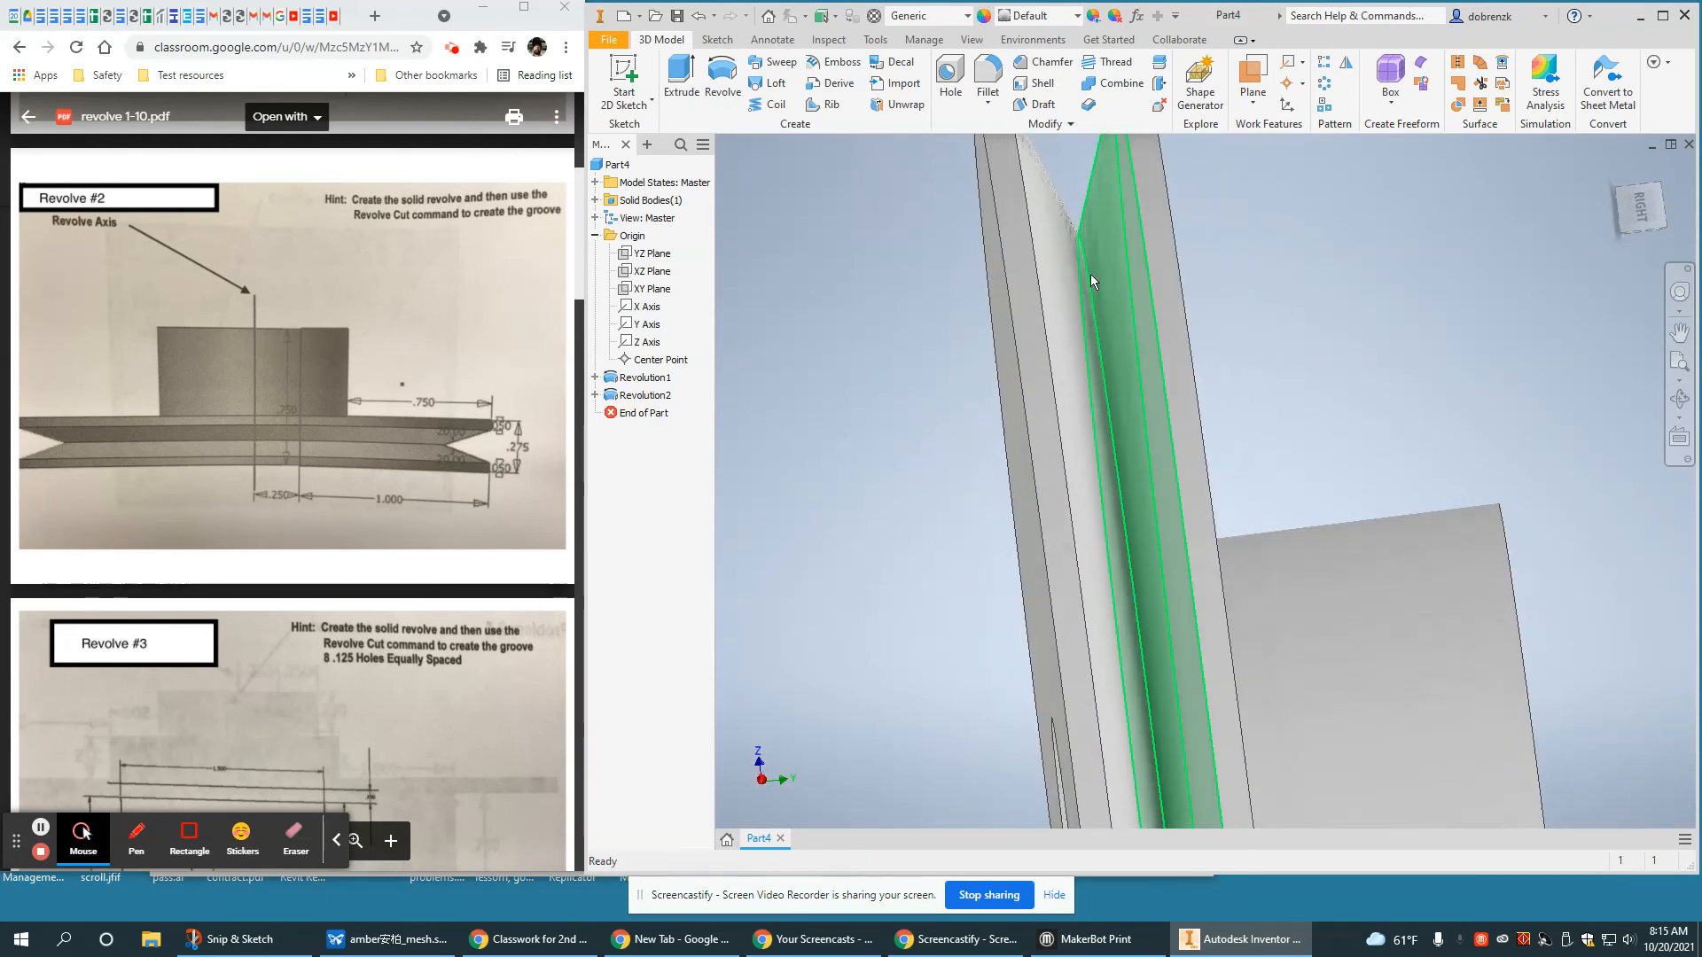
pyautogui.moveTo(1034, 360)
pyautogui.keyDown('shift'); pyautogui.mouseDown(button='middle')
pyautogui.moveTo(1094, 361)
pyautogui.moveTo(1035, 369)
pyautogui.mouseUp(button='middle'); pyautogui.keyUp('shift')
pyautogui.moveTo(1162, 479); pyautogui.dragTo(1182, 280, button='middle')
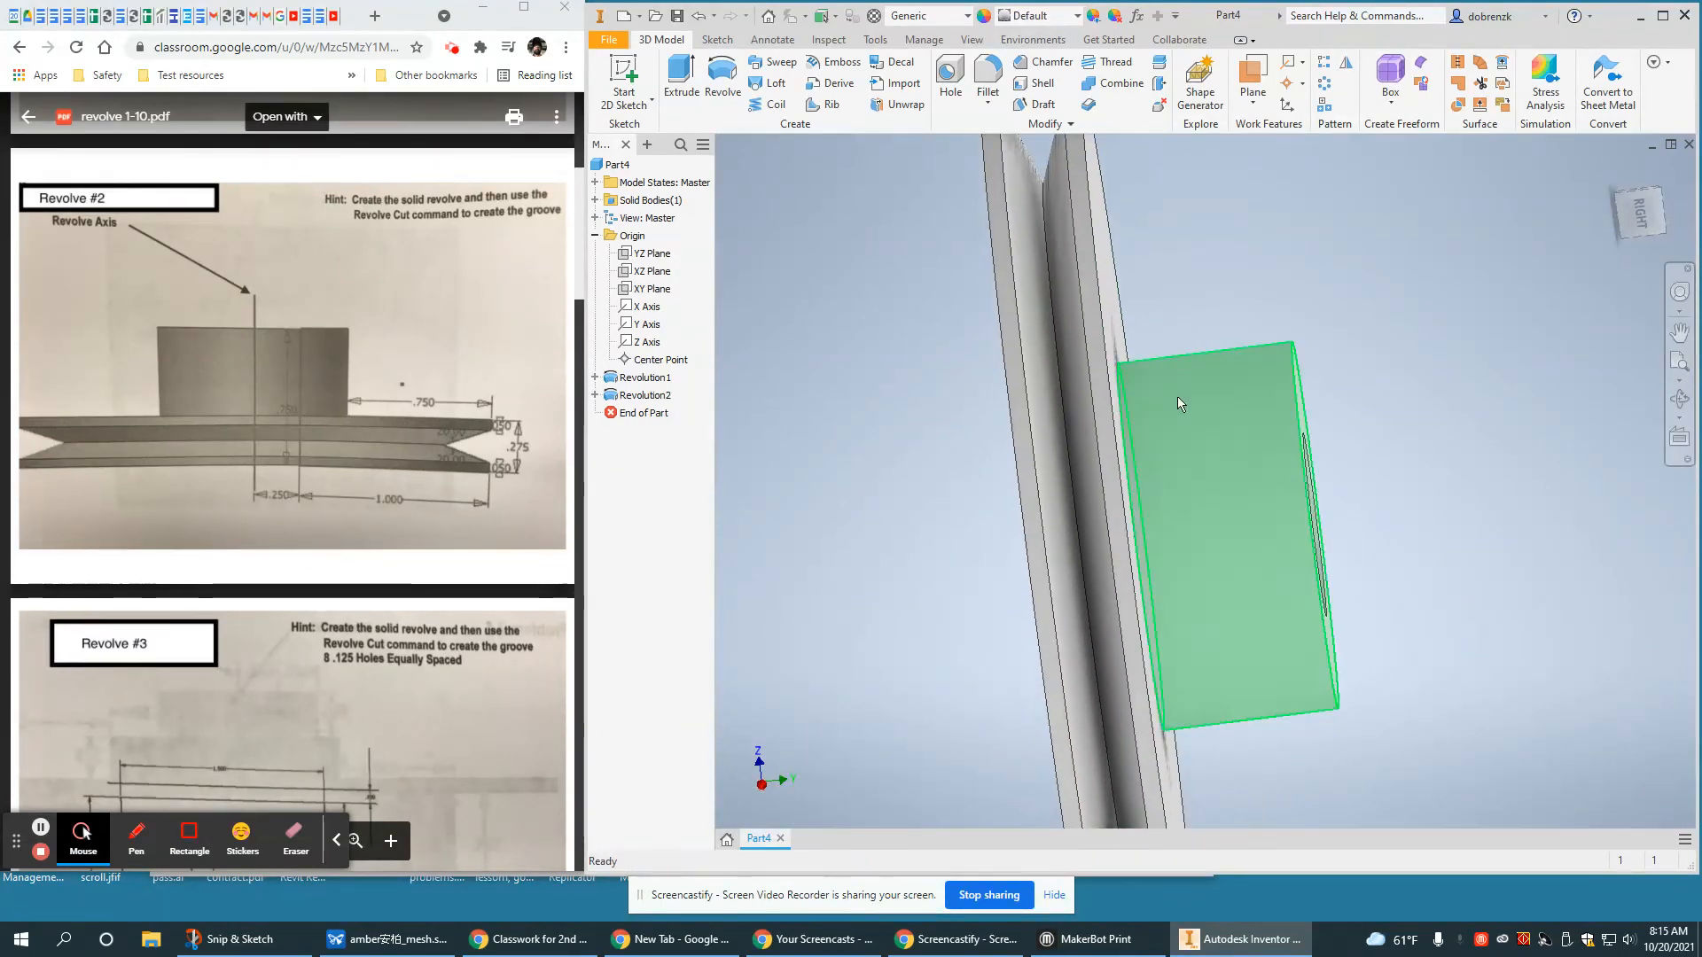
pyautogui.scroll(5, 1177, 397)
pyautogui.keyDown('shift'); pyautogui.moveTo(1175, 400); pyautogui.dragTo(1192, 434, button='middle'); pyautogui.keyUp('shift')
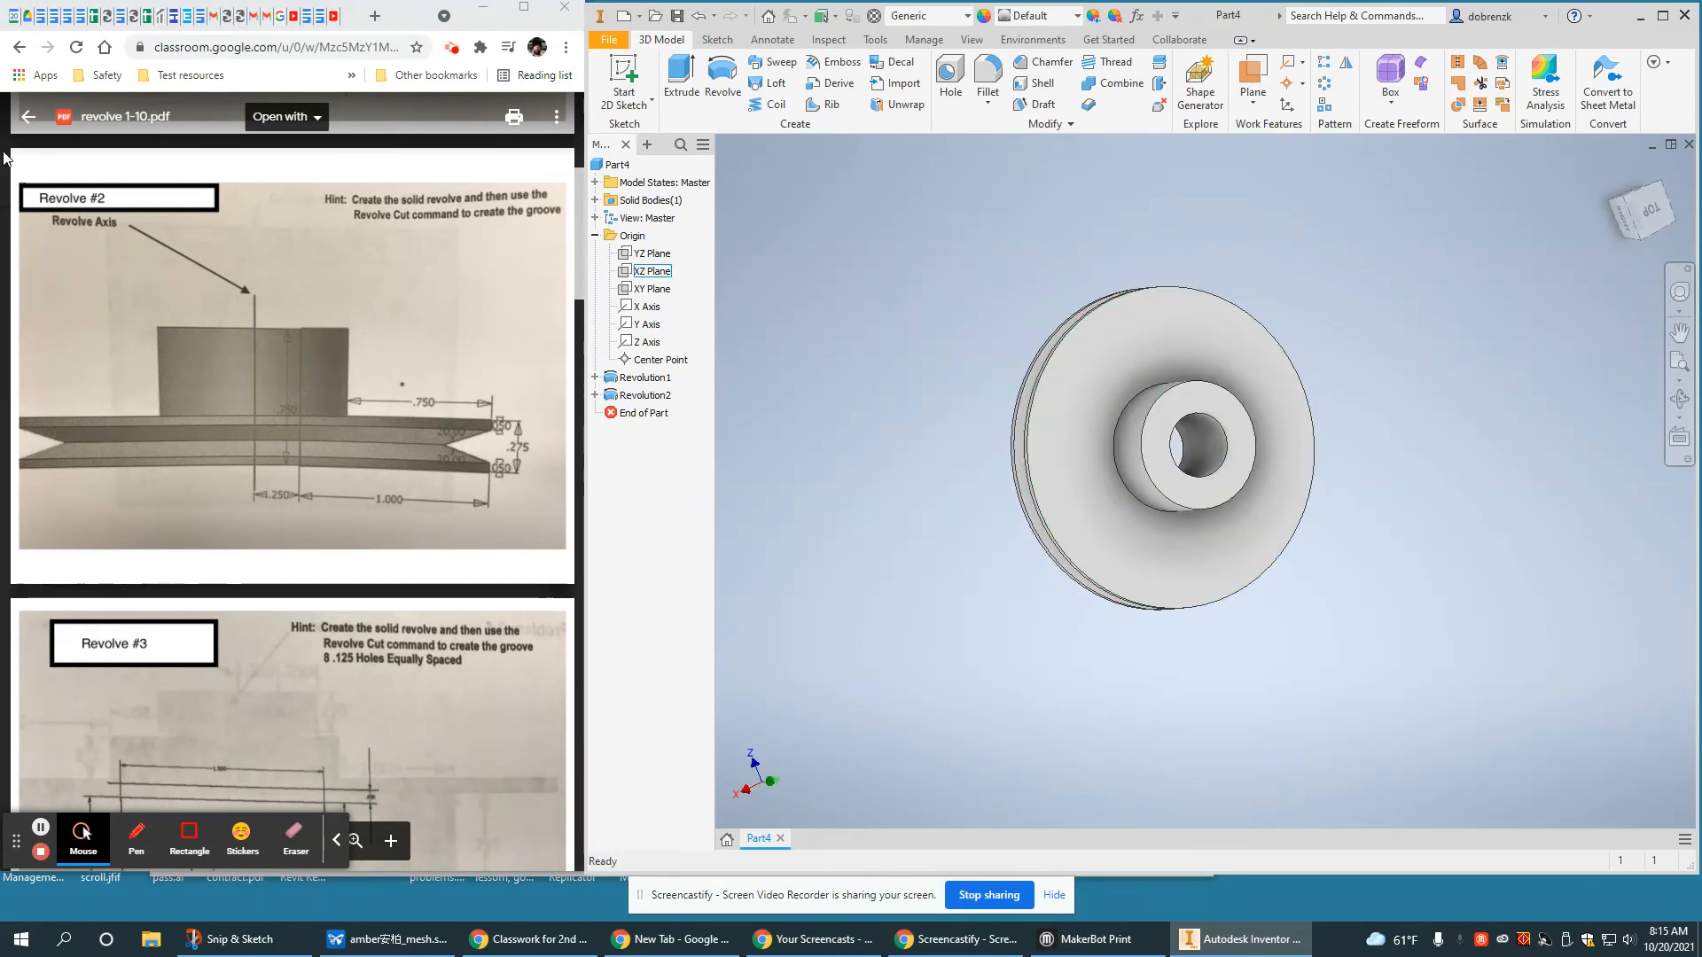
pyautogui.scroll(-3, 149, 493)
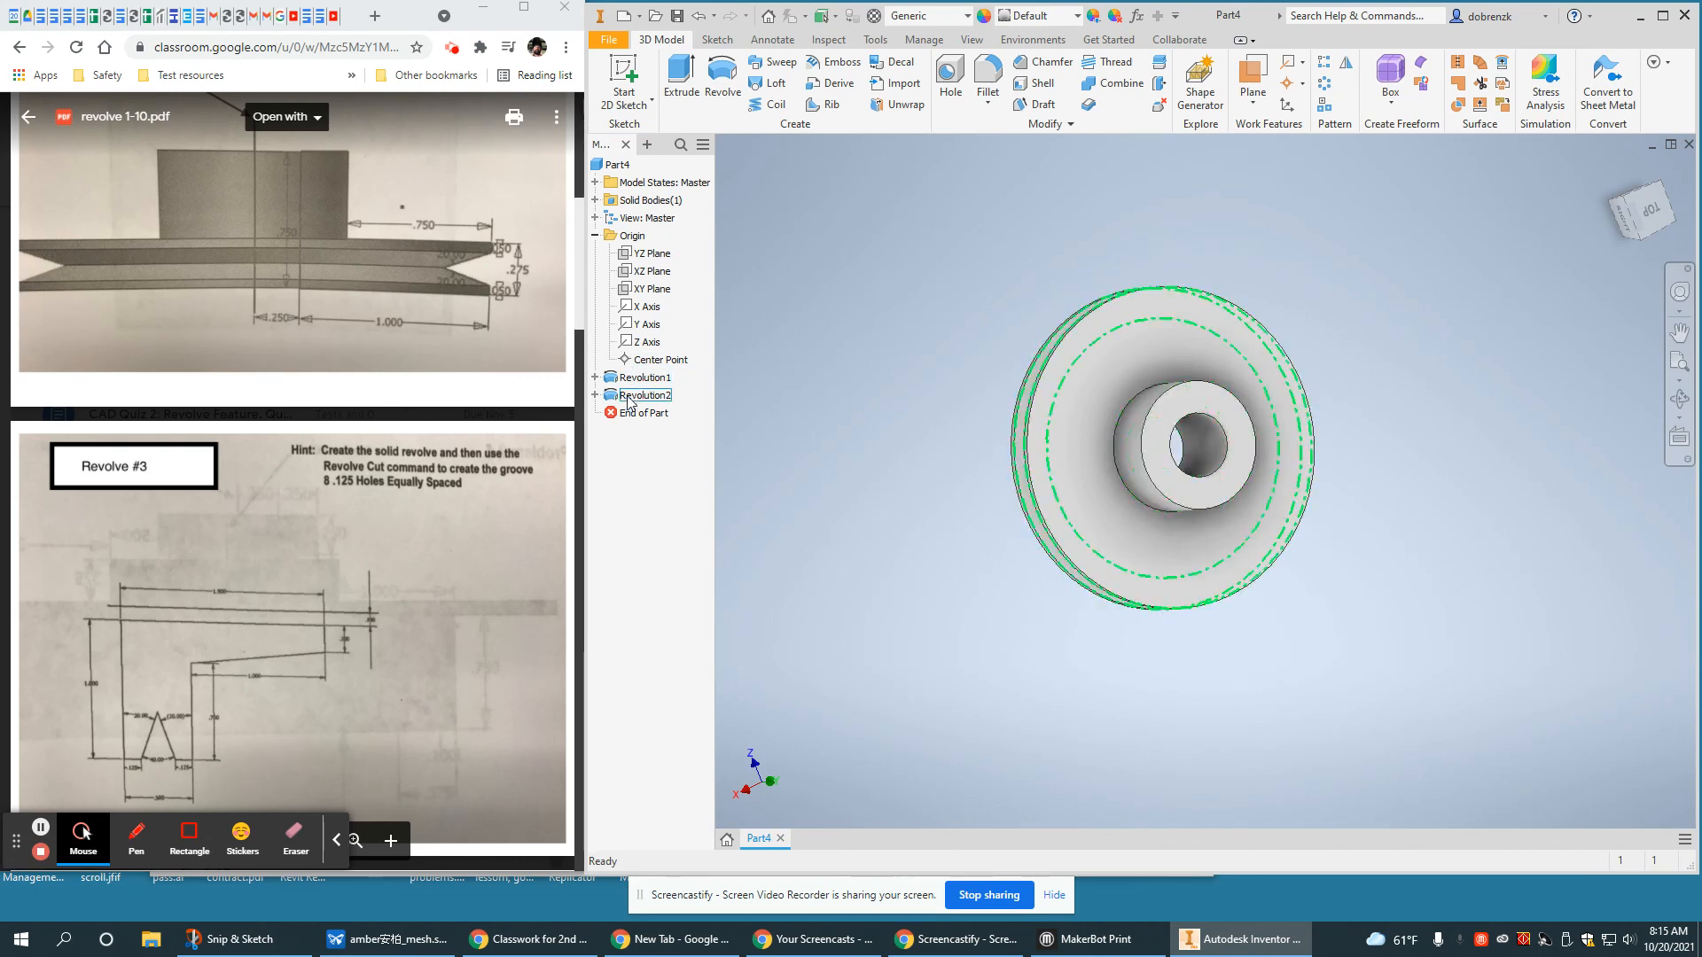
pyautogui.keyDown('shift'); pyautogui.moveTo(925, 677); pyautogui.dragTo(1082, 606, button='middle'); pyautogui.keyUp('shift')
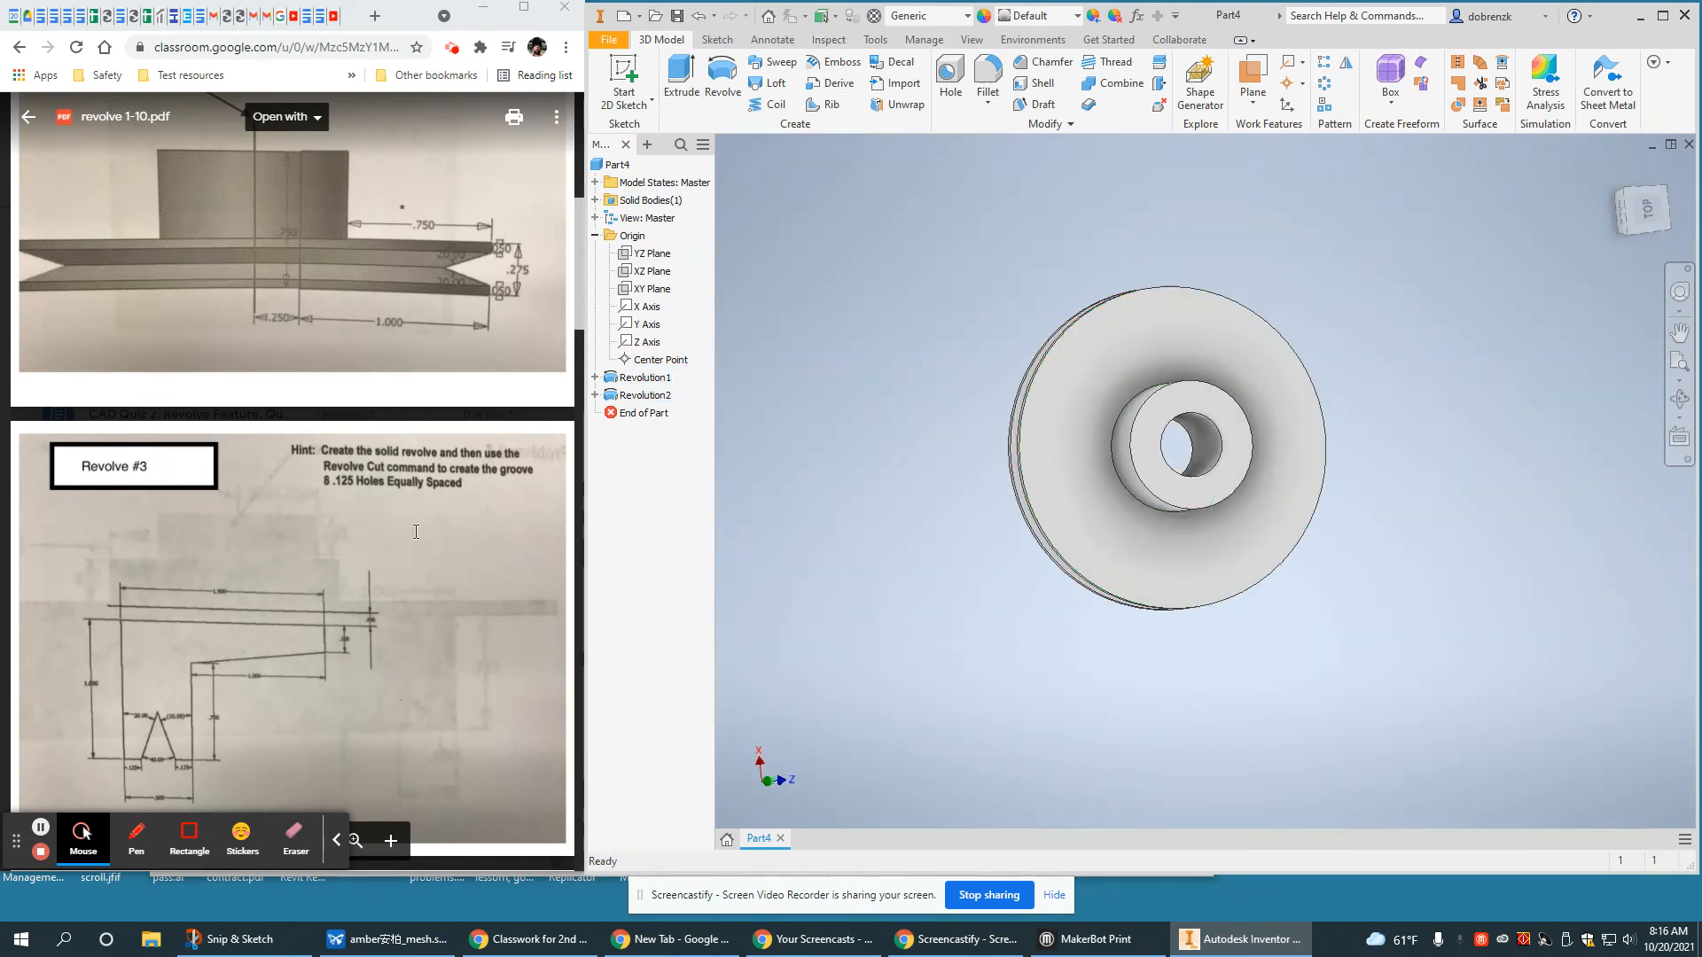
pyautogui.scroll(1, 437, 506)
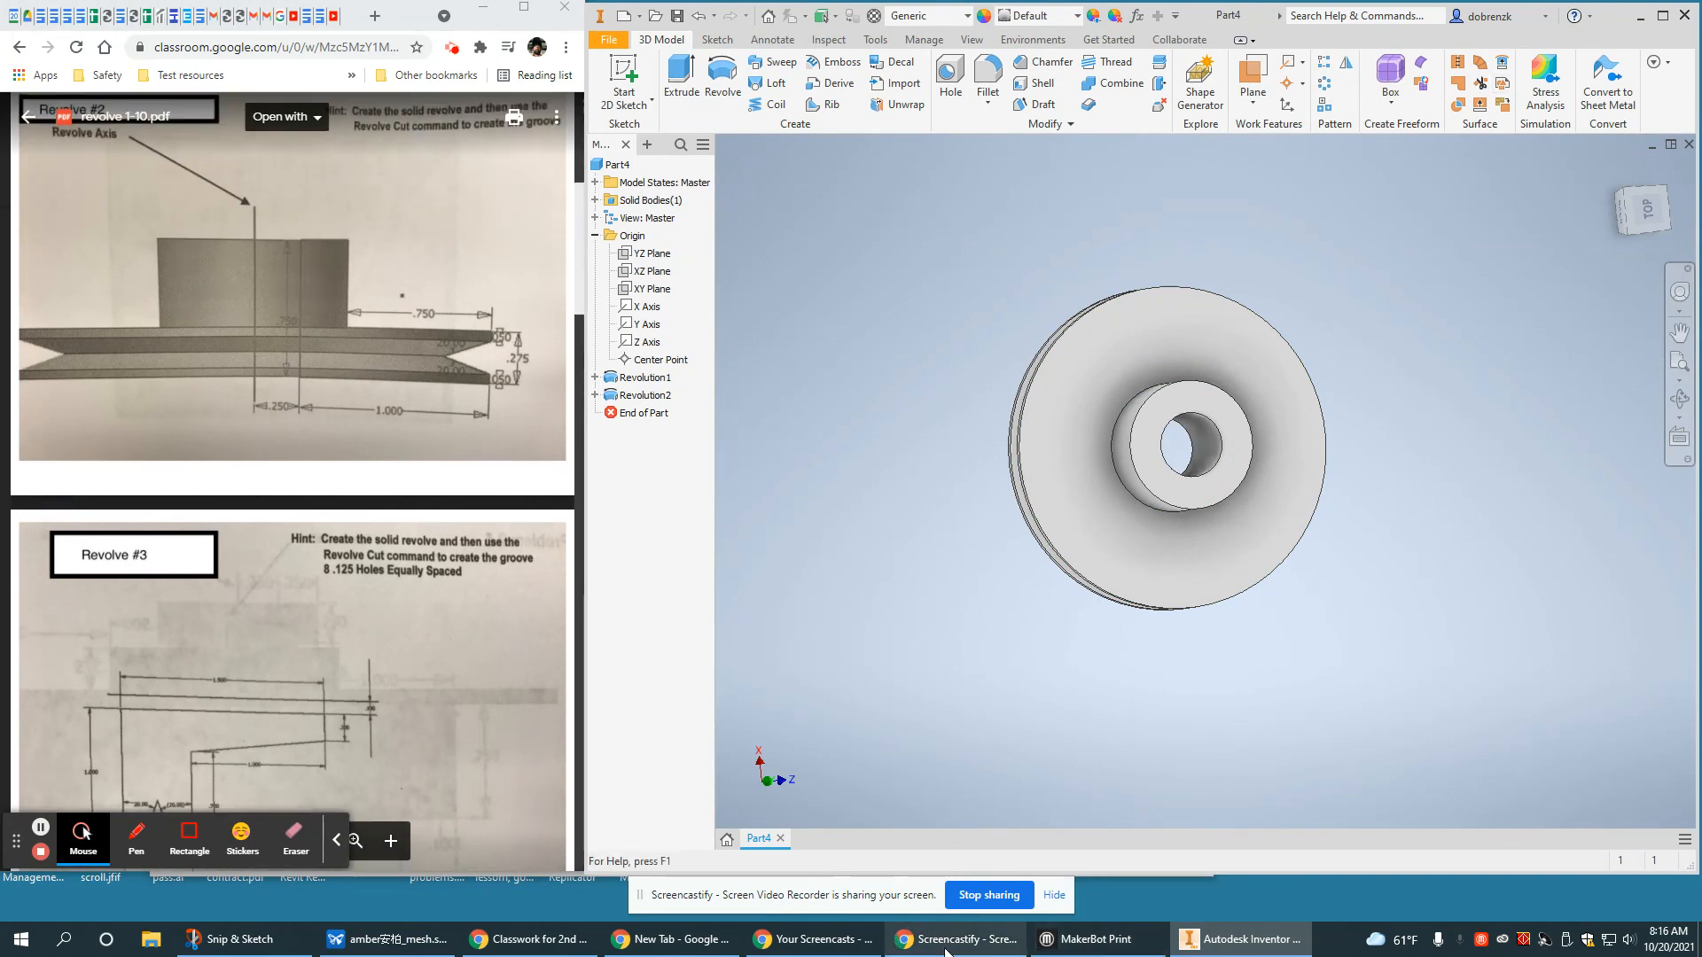
pyautogui.click(454, 53)
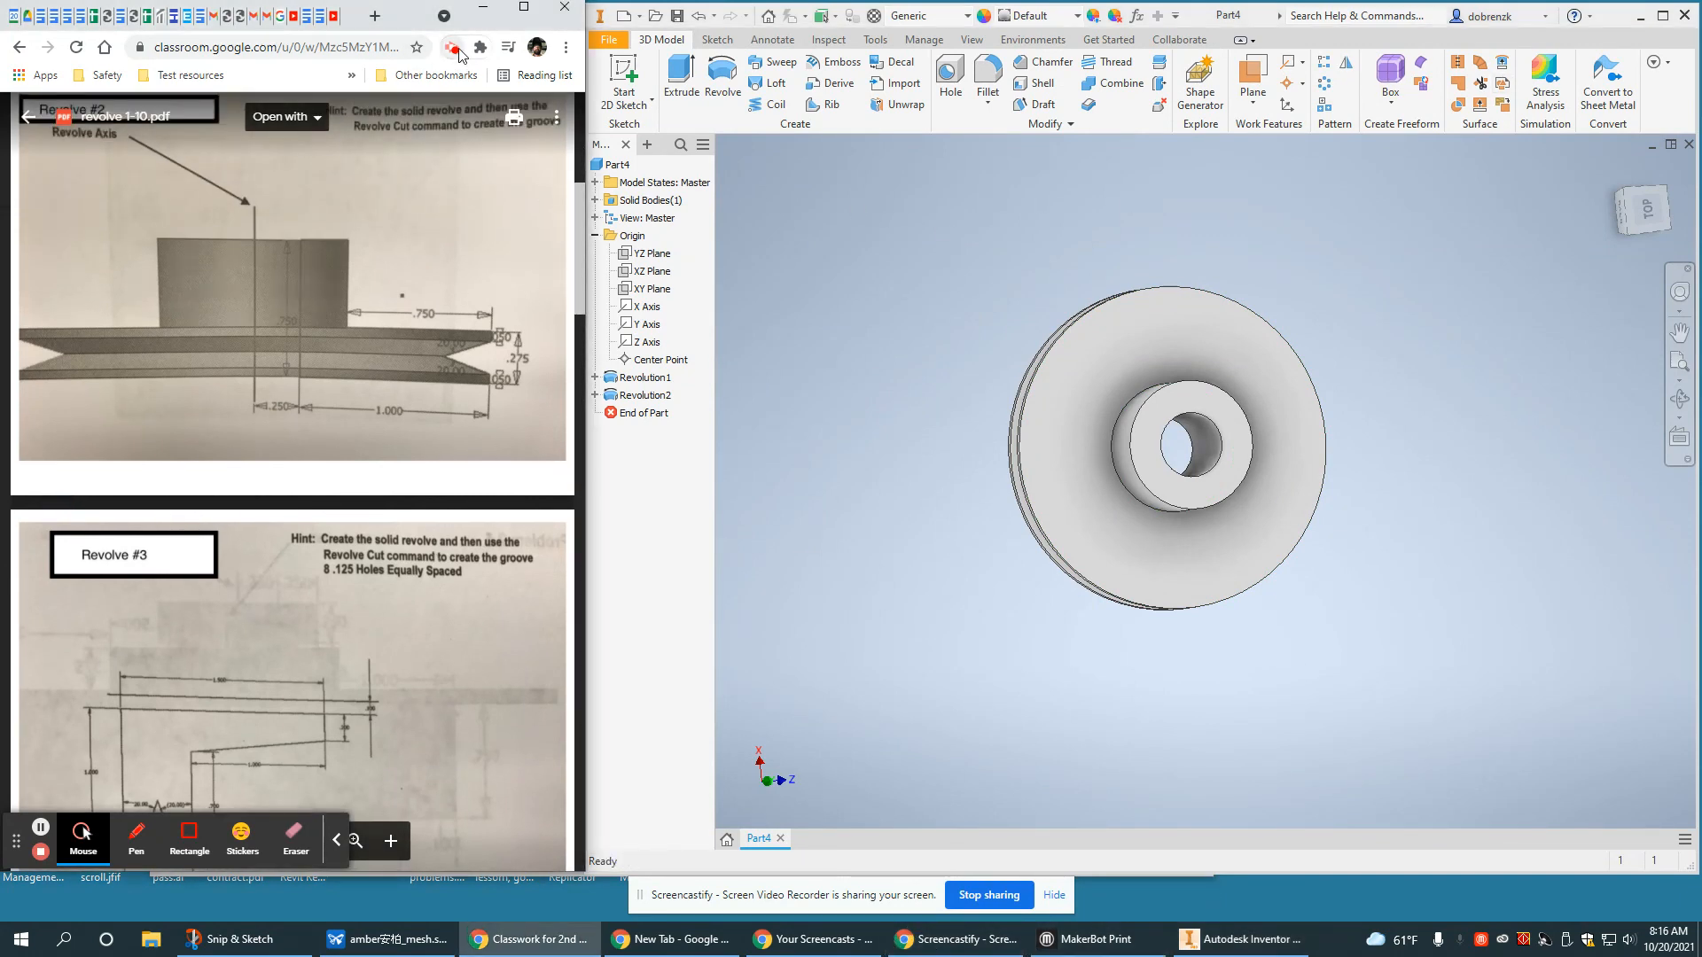